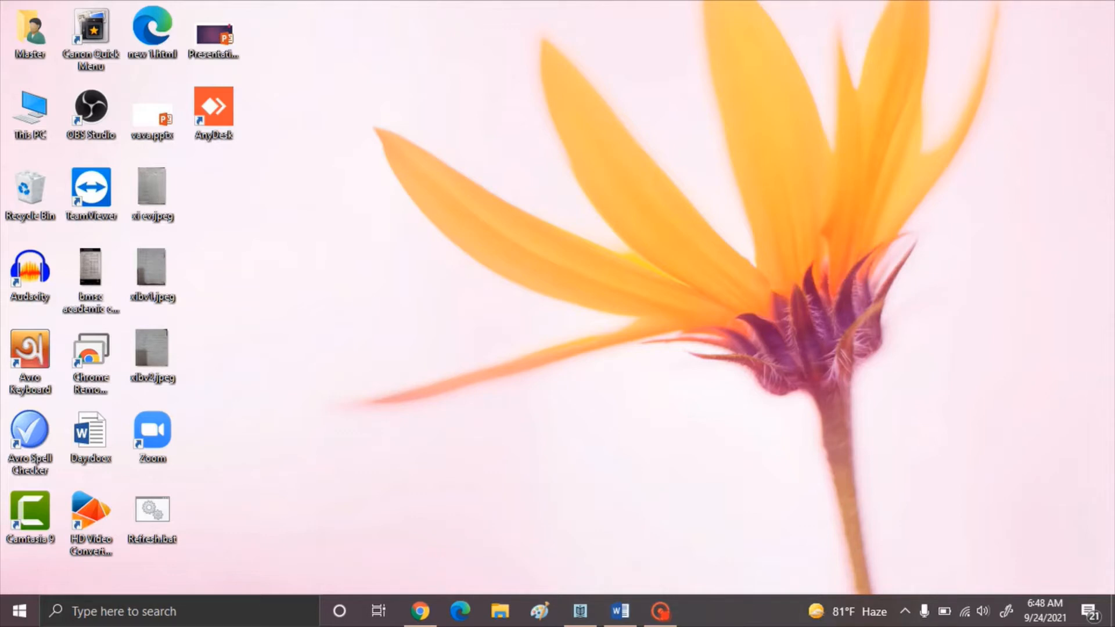
Open Chrome, search for "google forms" and open a new blank form in Google Forms
left_click(420, 611)
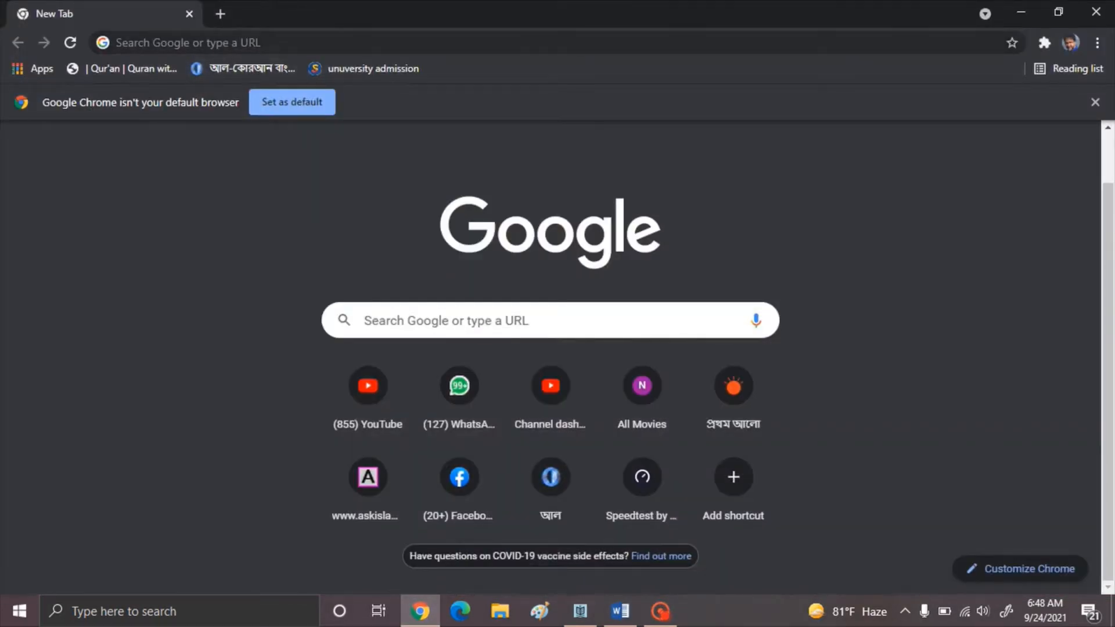
left_click(188, 42)
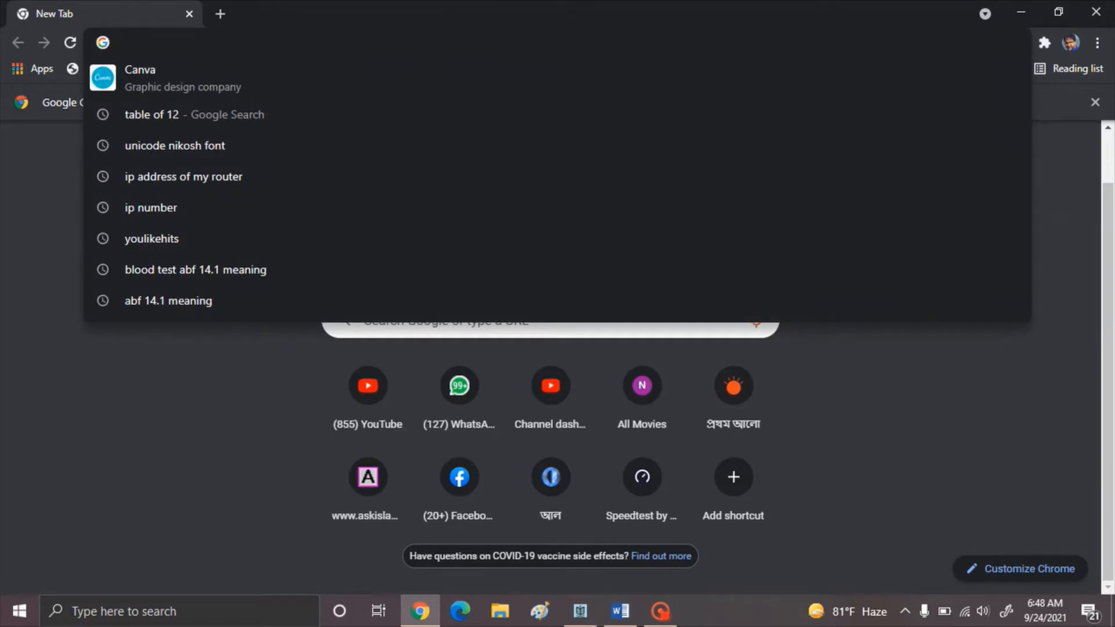
type("g")
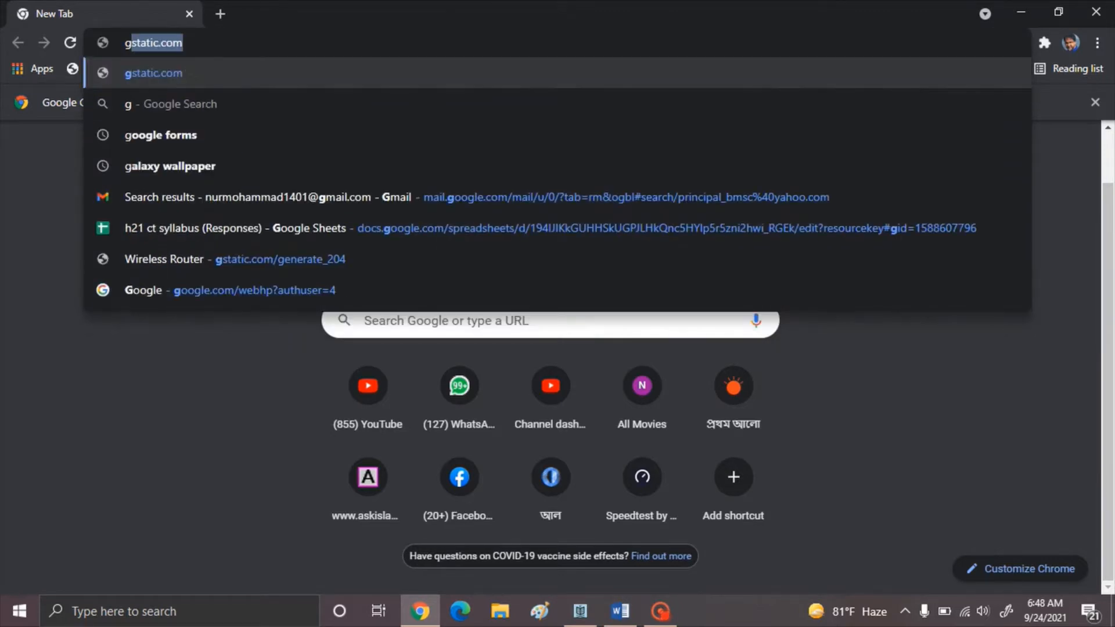
type("o")
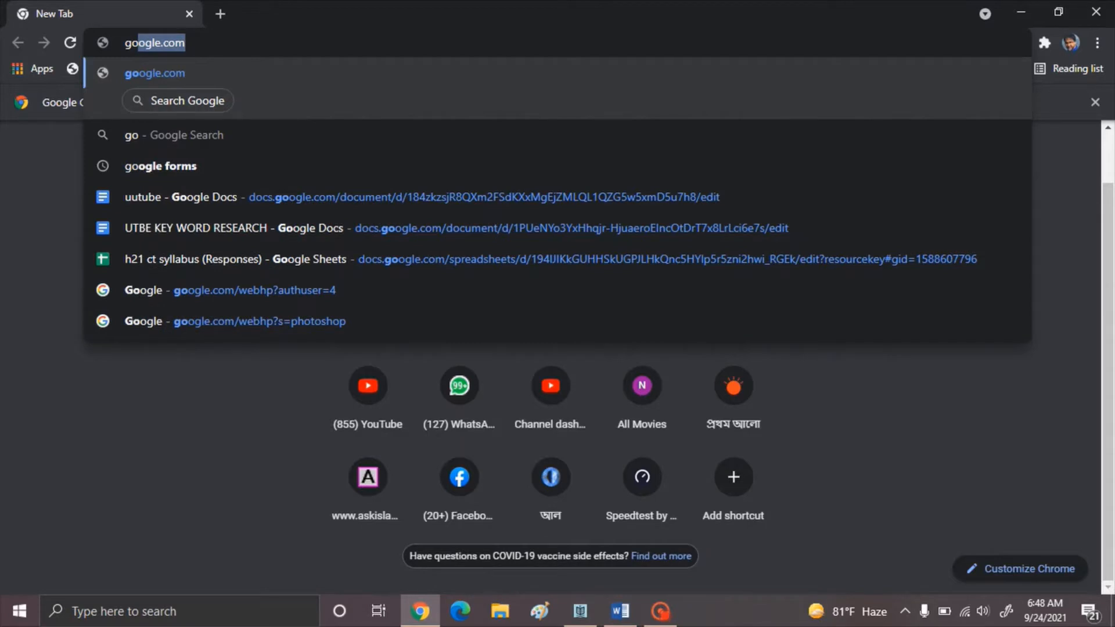
type("o")
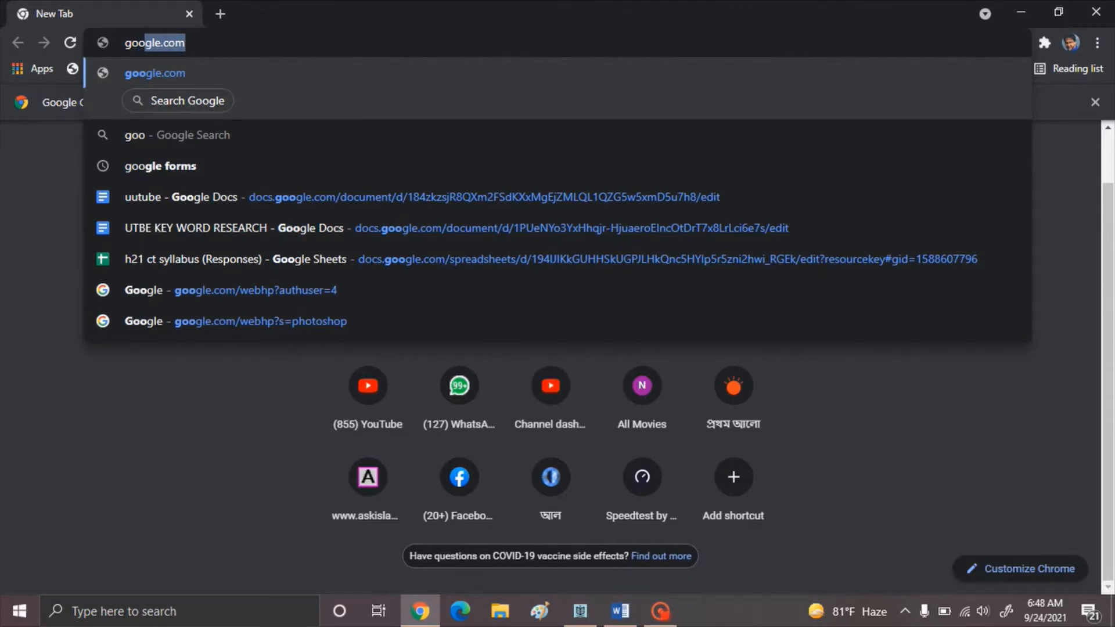
key("Down")
key("Down")
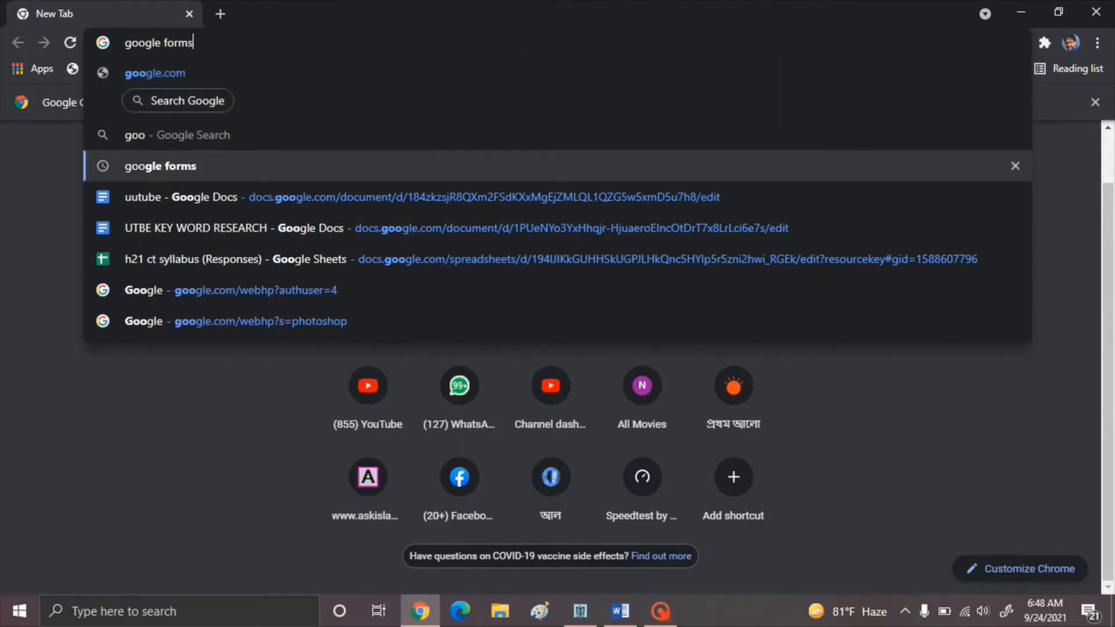
key("Return")
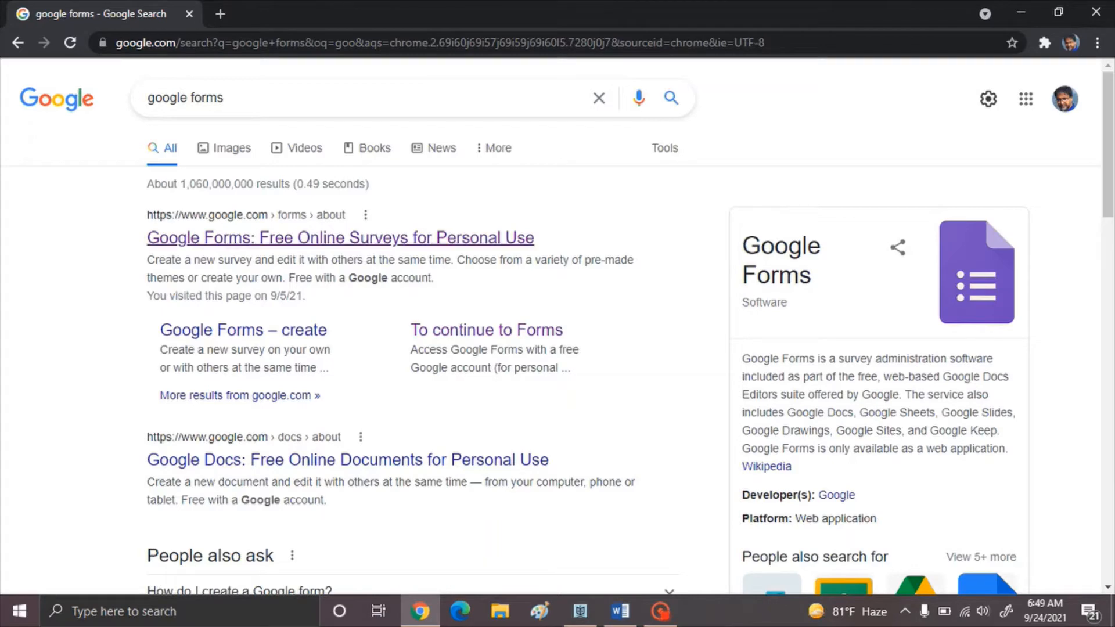
left_click(340, 238)
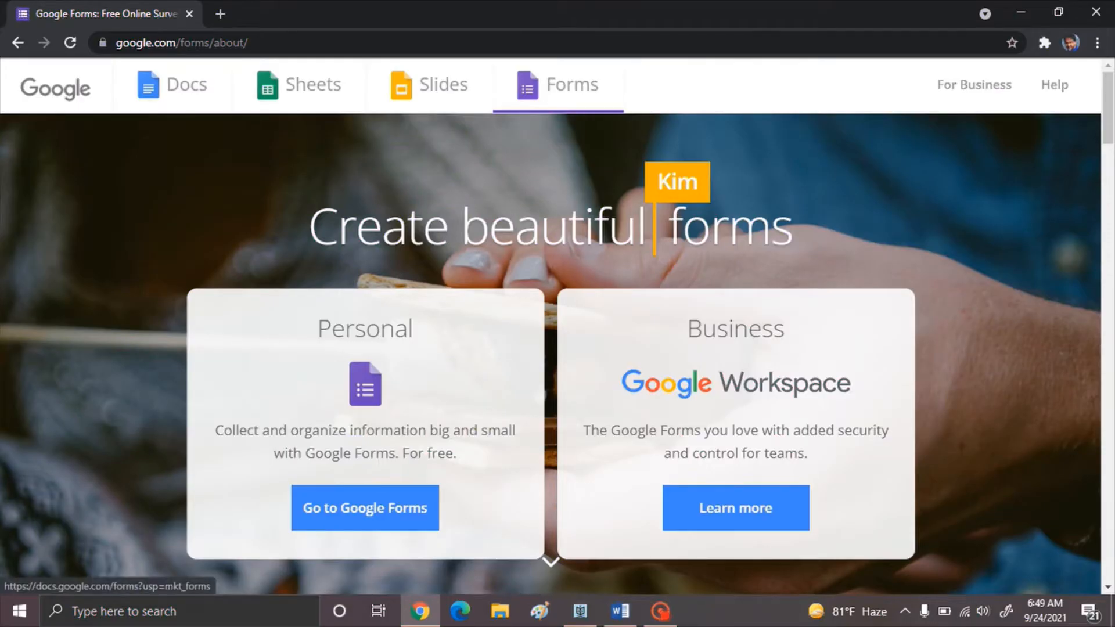
left_click(364, 508)
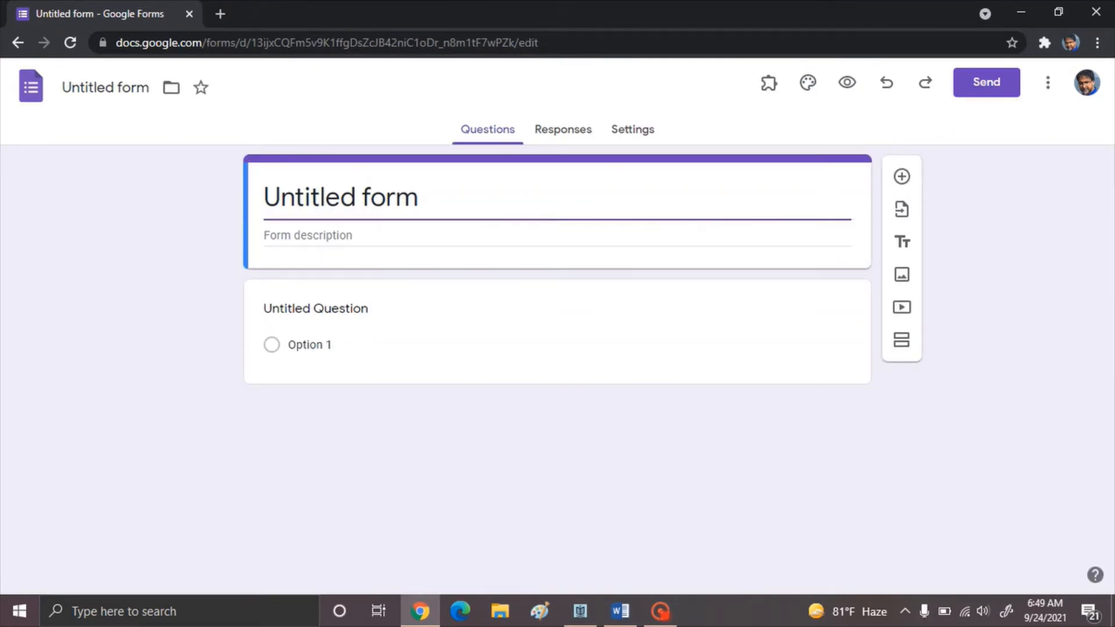
Replace the form's title with "How to make mcq of physics chemistry math"
key("shift+Left")
key("shift+Left")
key("shift+Left")
key("shift+Left")
key("shift+Left")
key("shift+Left")
key("shift+Left")
key("shift+Left")
key("shift+Left")
key("shift+Left")
key("shift+Left")
key("shift+Left")
key("shift+Left")
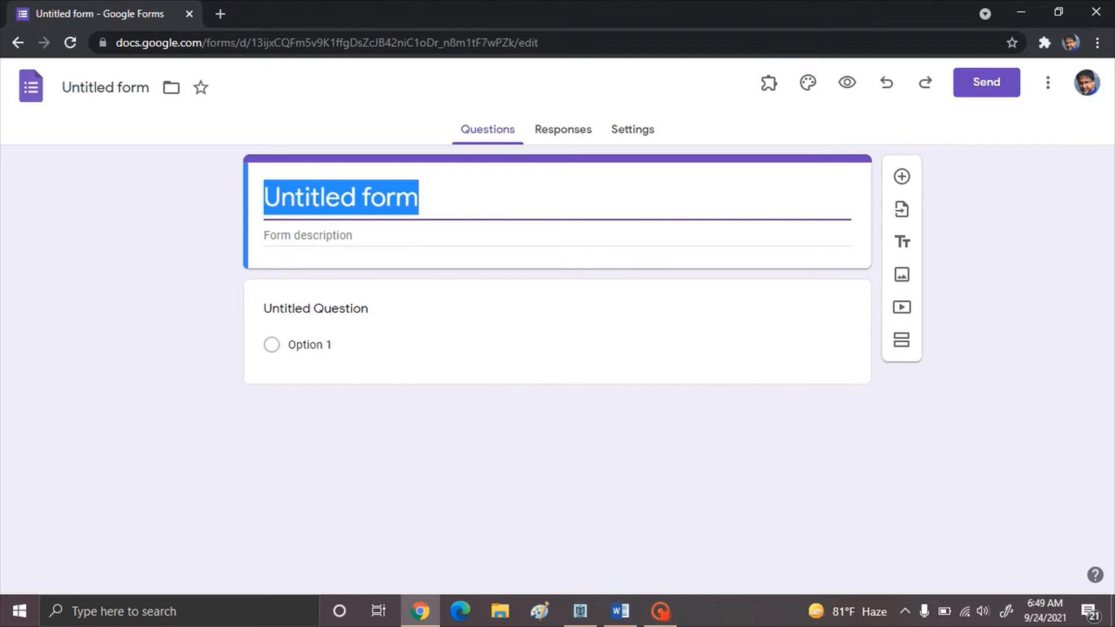
type("How")
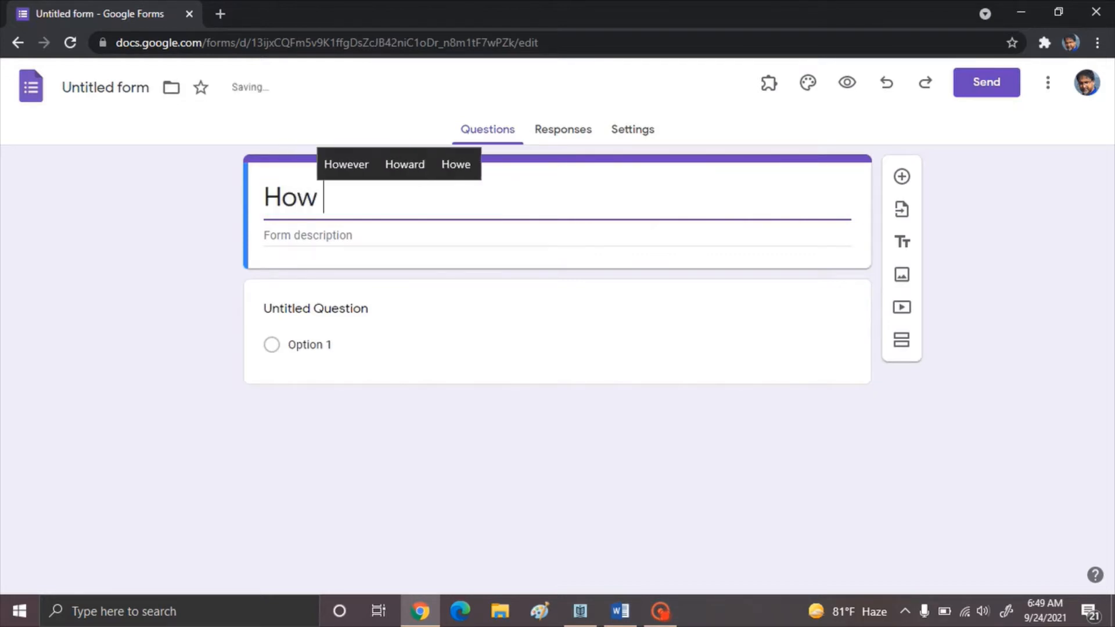
type(" to m")
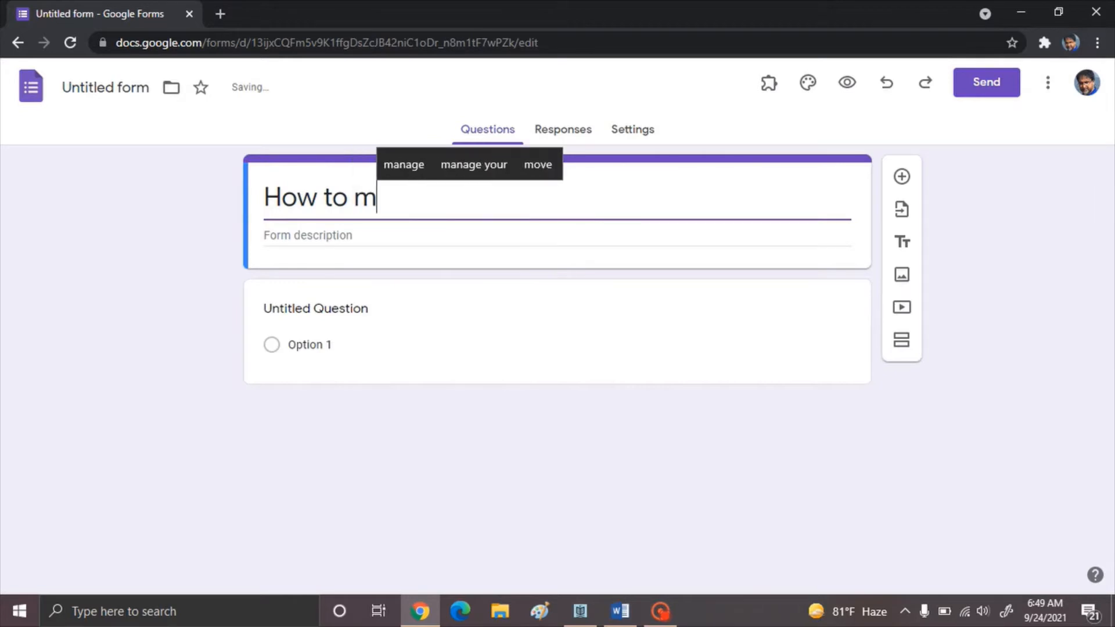
type("ak")
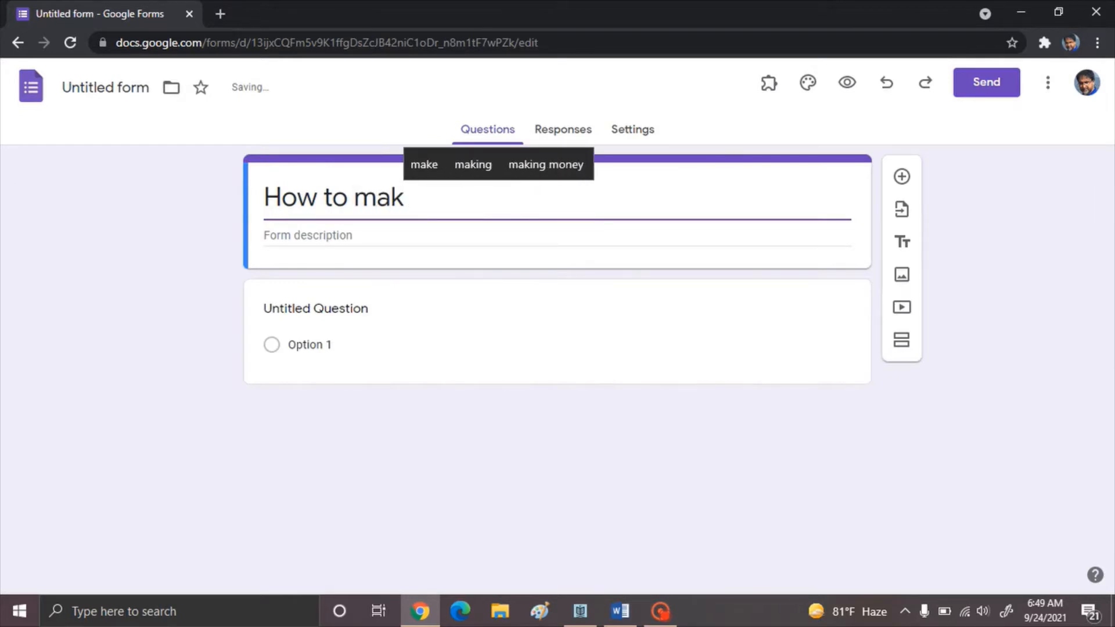
type("e mcq of physics chemistry math")
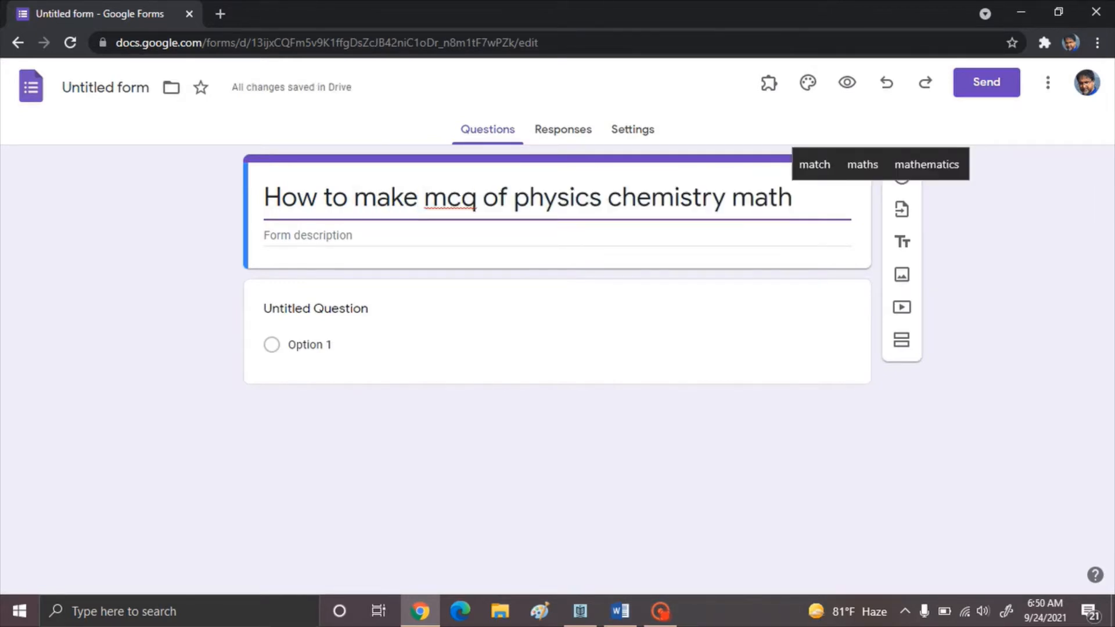
Enter "Full Marks-5" as the form description
key("Tab")
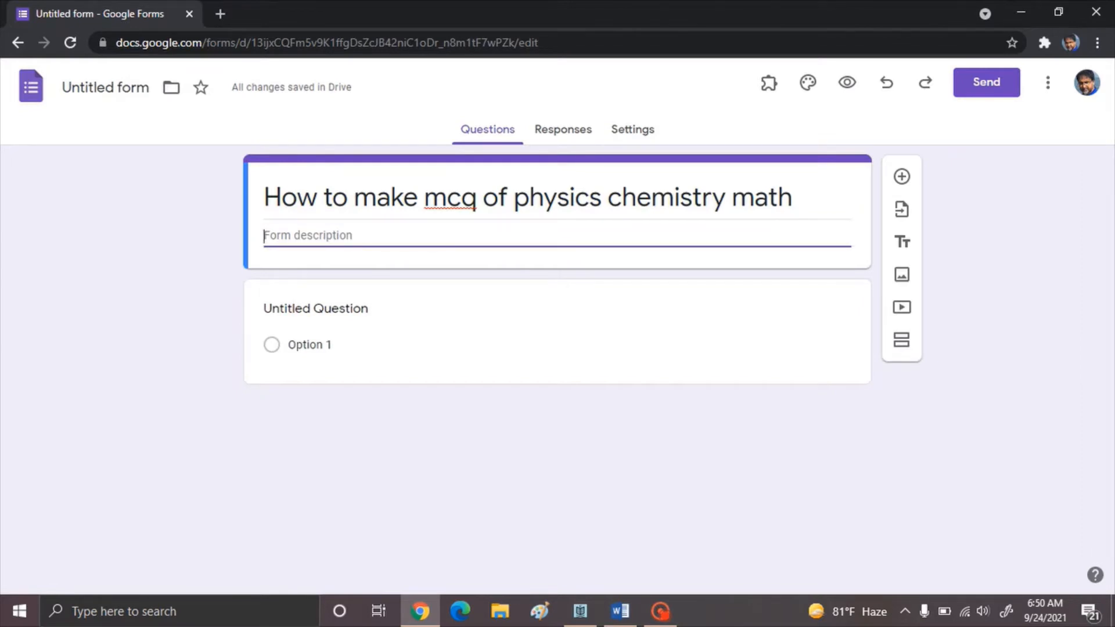
type("F")
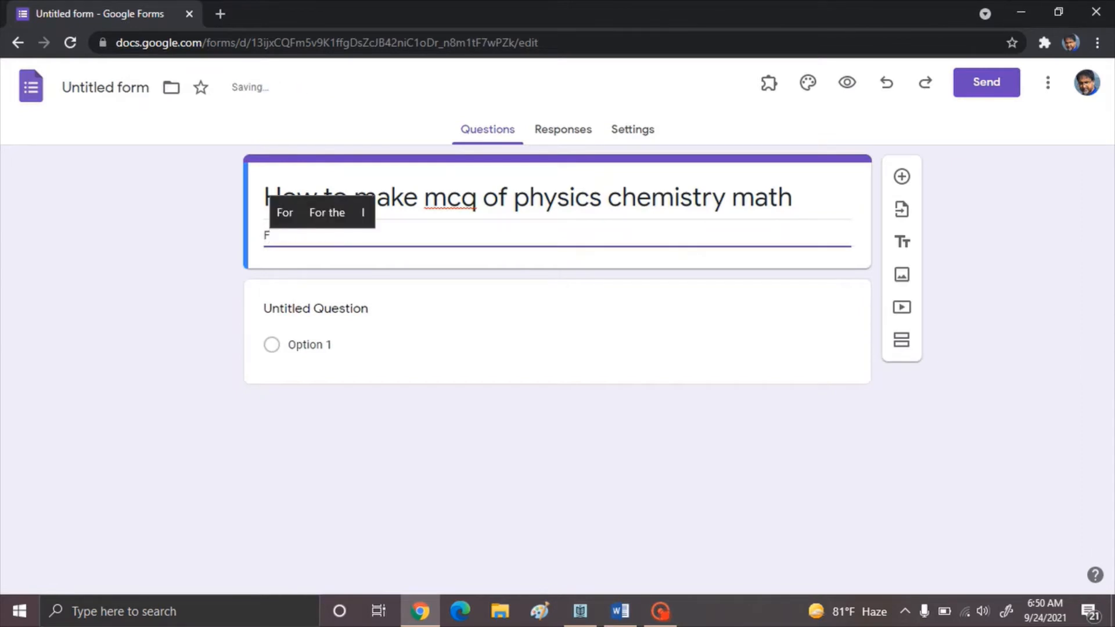
type("uul")
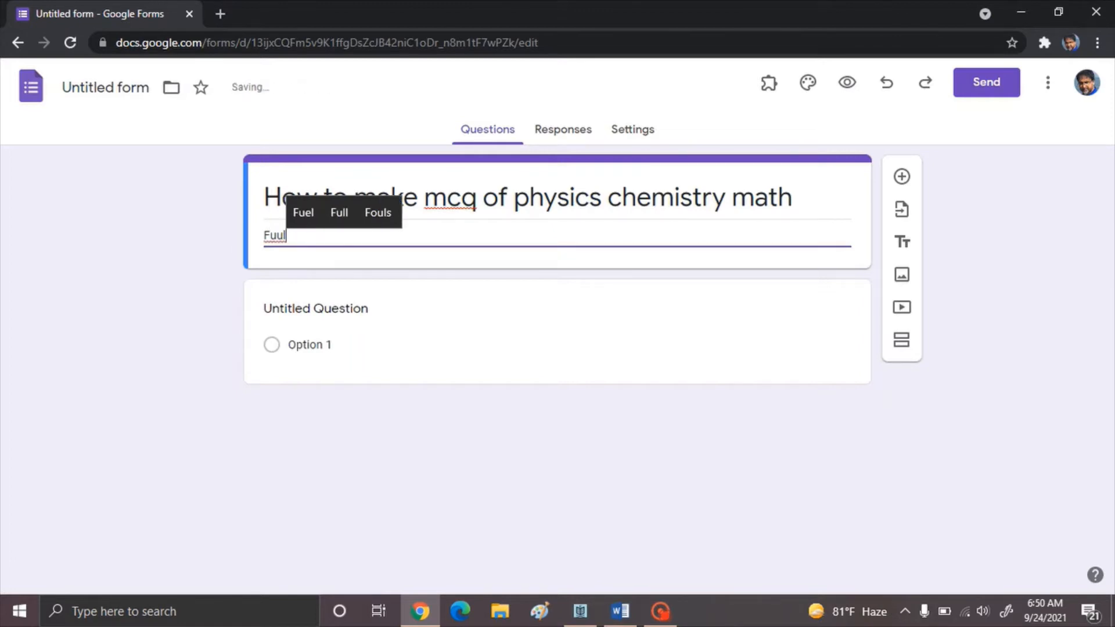
key("Up")
key("Return")
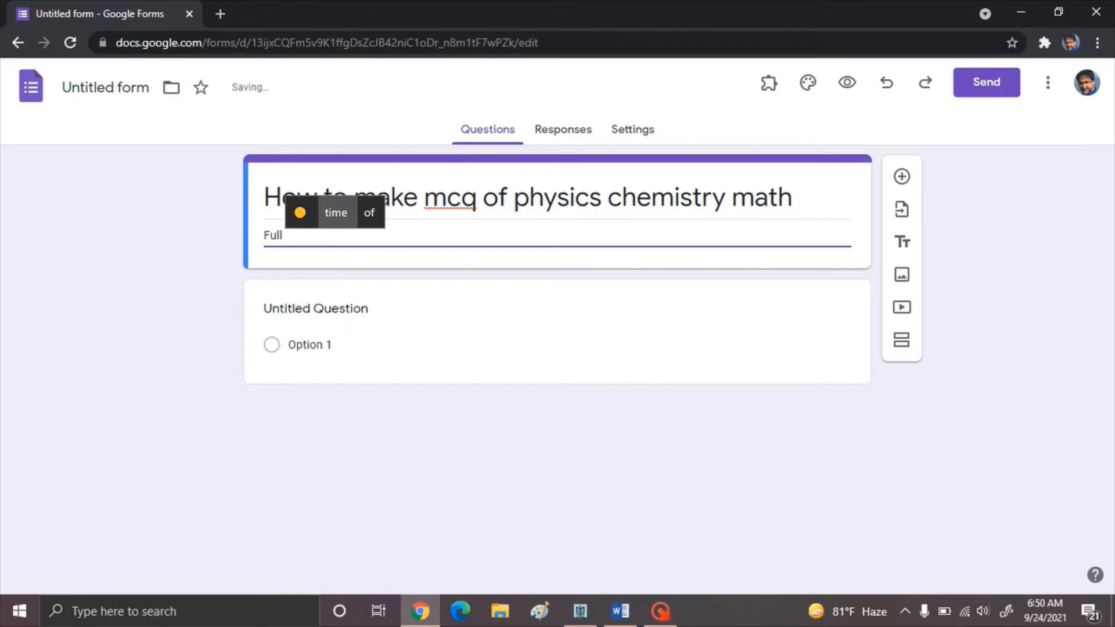
type("Mar")
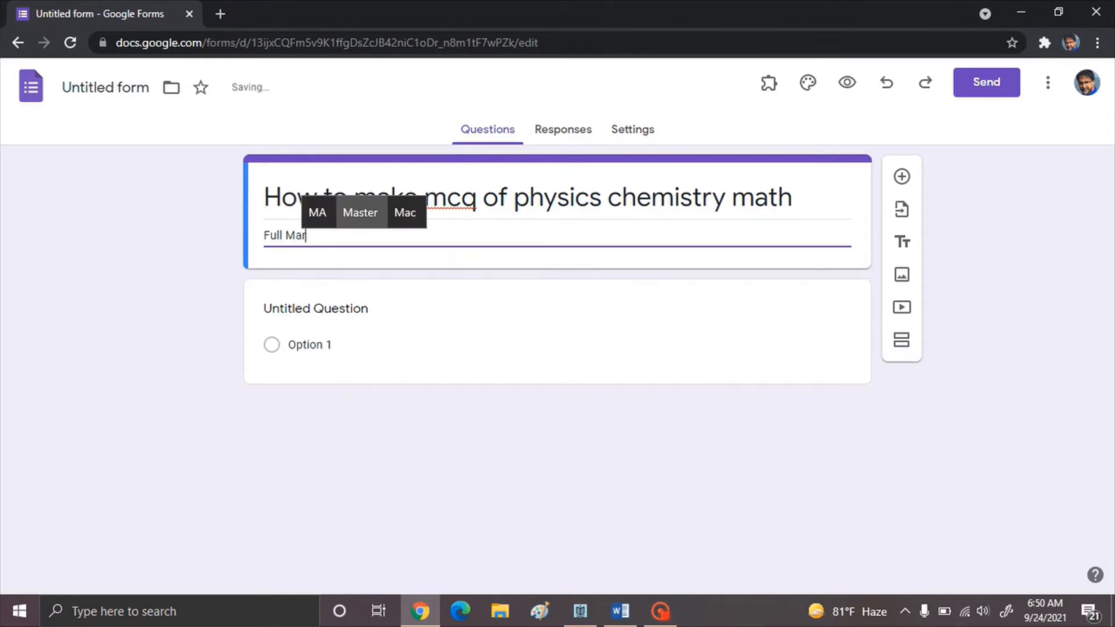
type("ks")
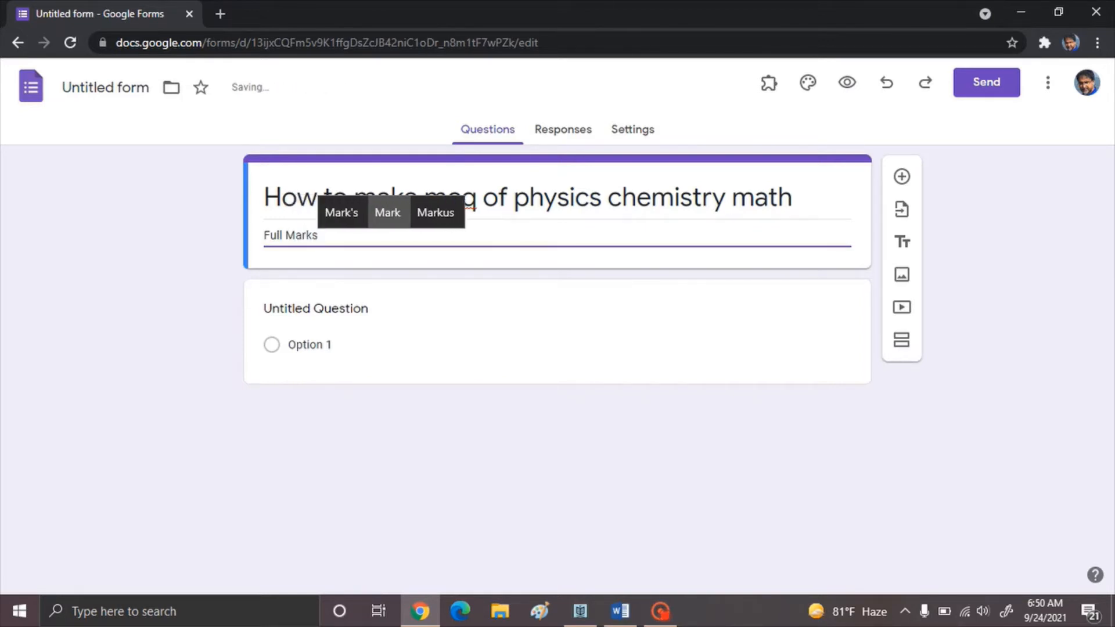
type("-")
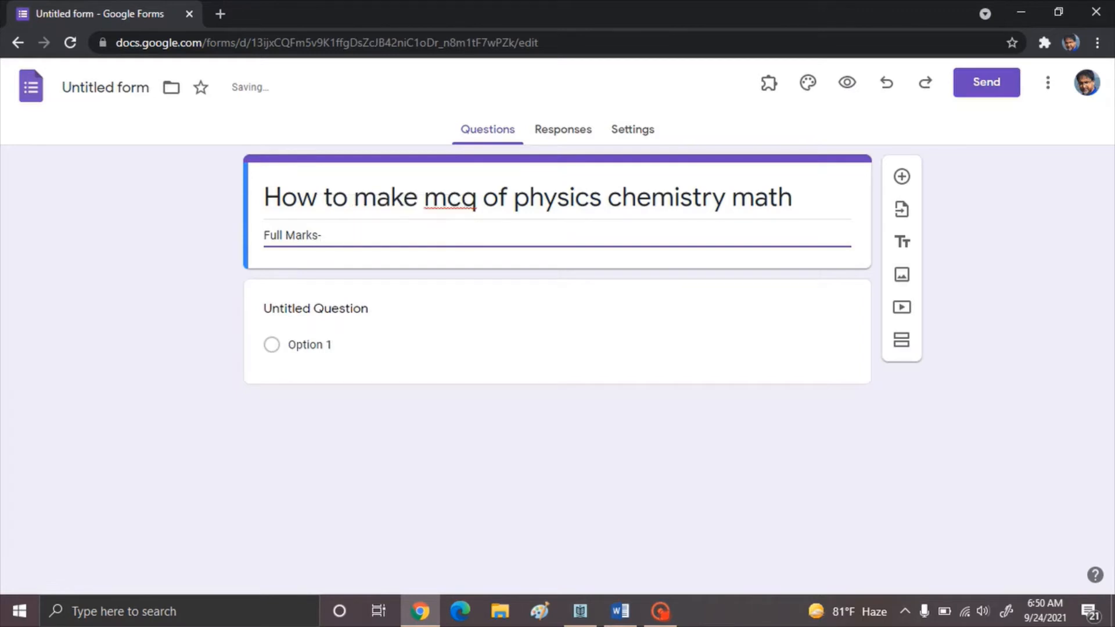
type("5")
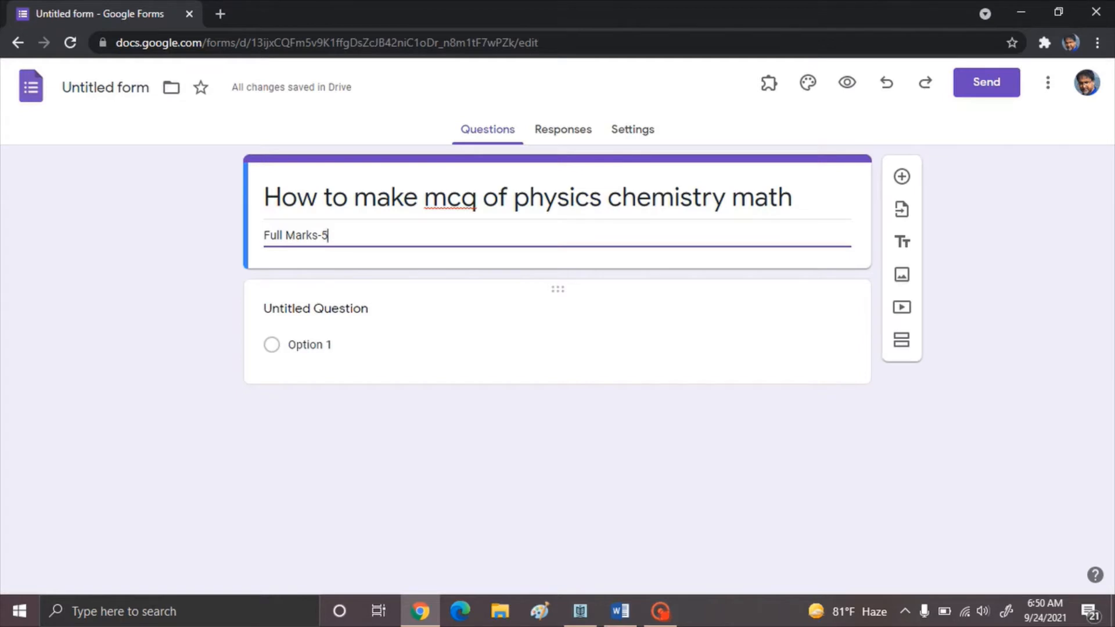
Replace the untitled question's text with "Name of student"
left_click(309, 344)
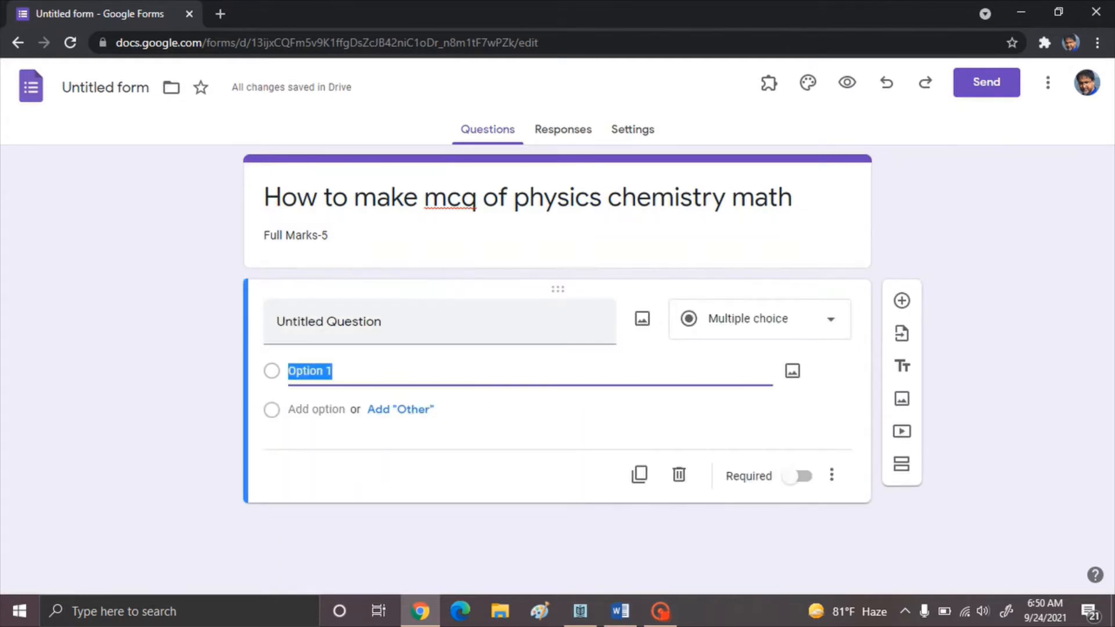
left_click(390, 322)
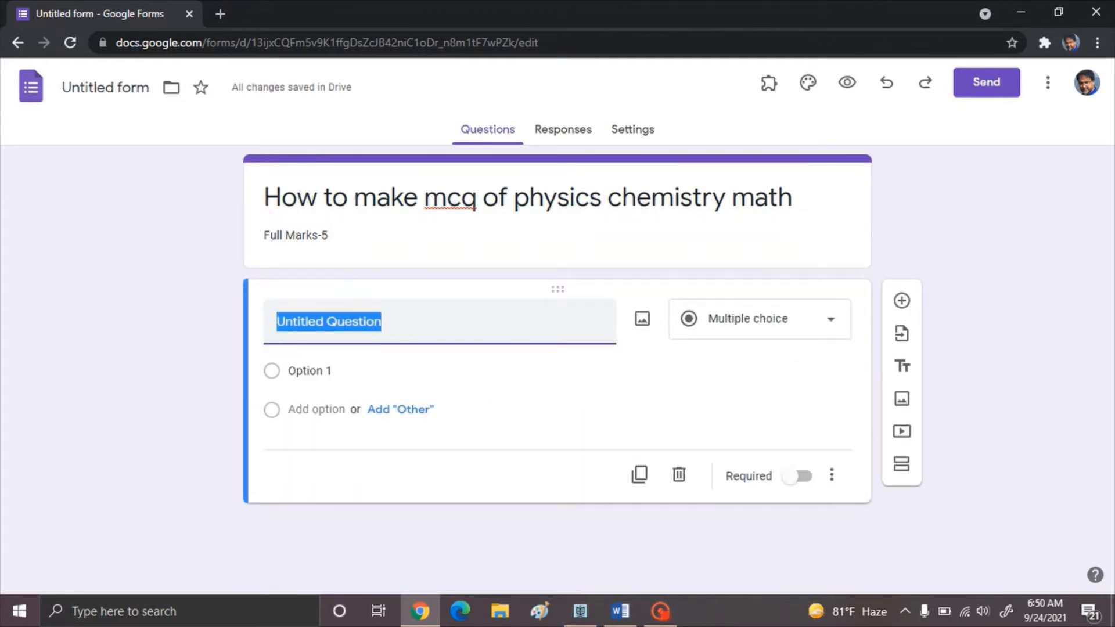
type("Na")
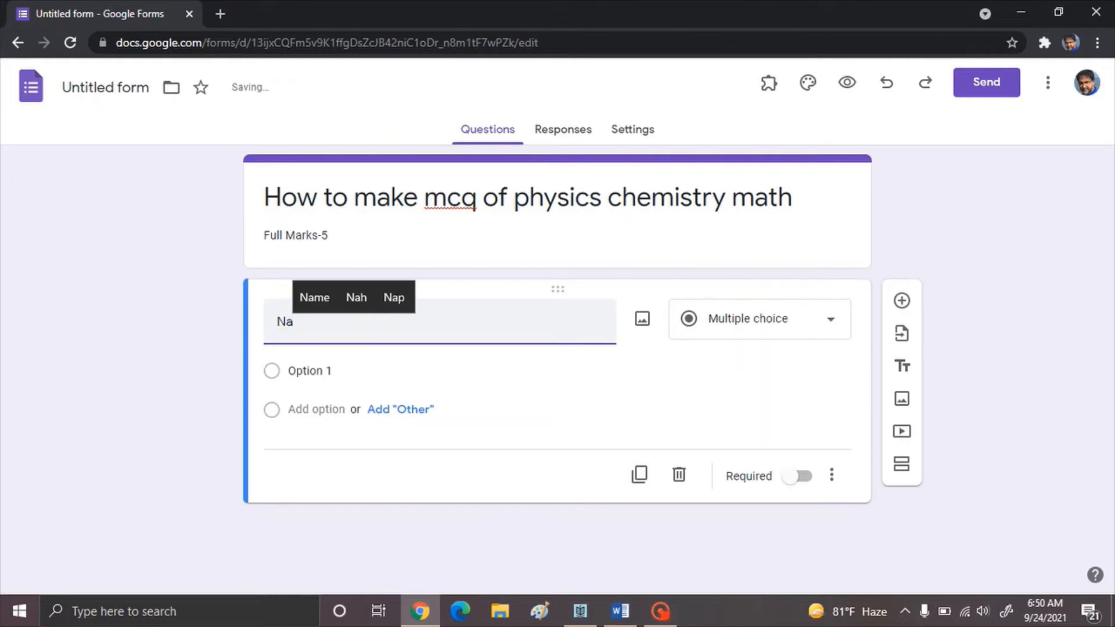
type("me")
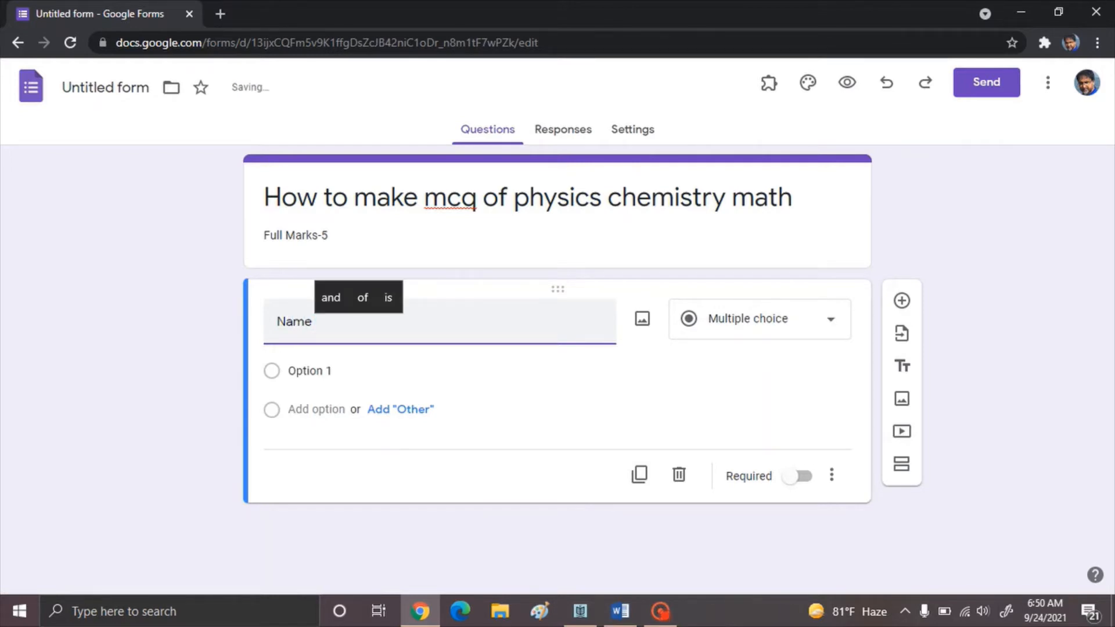
type(" of")
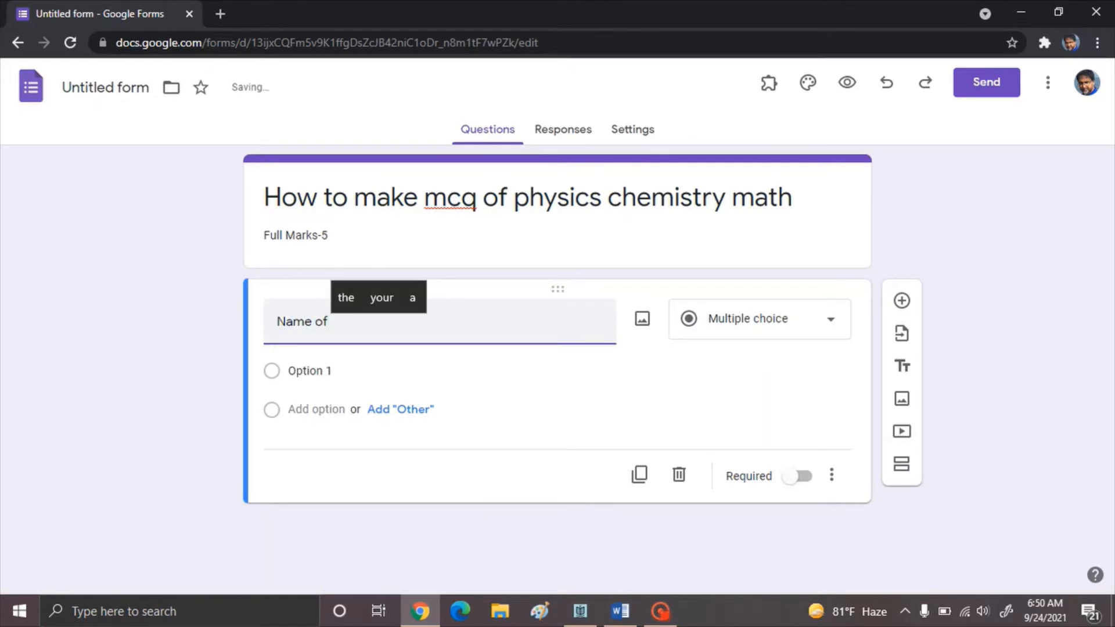
type(" stu")
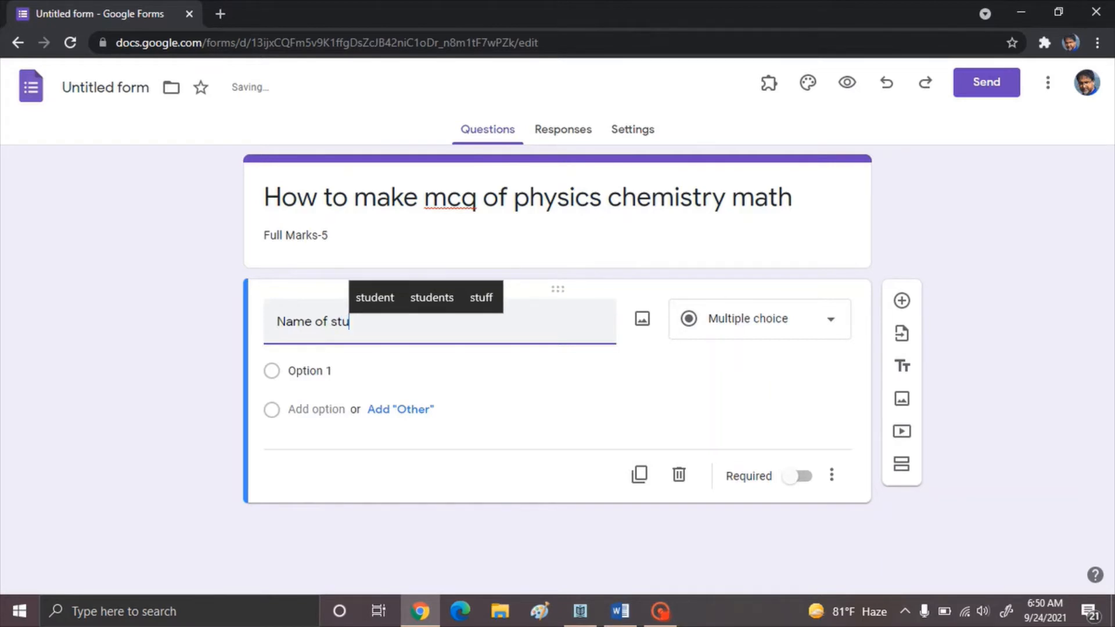
type("dent")
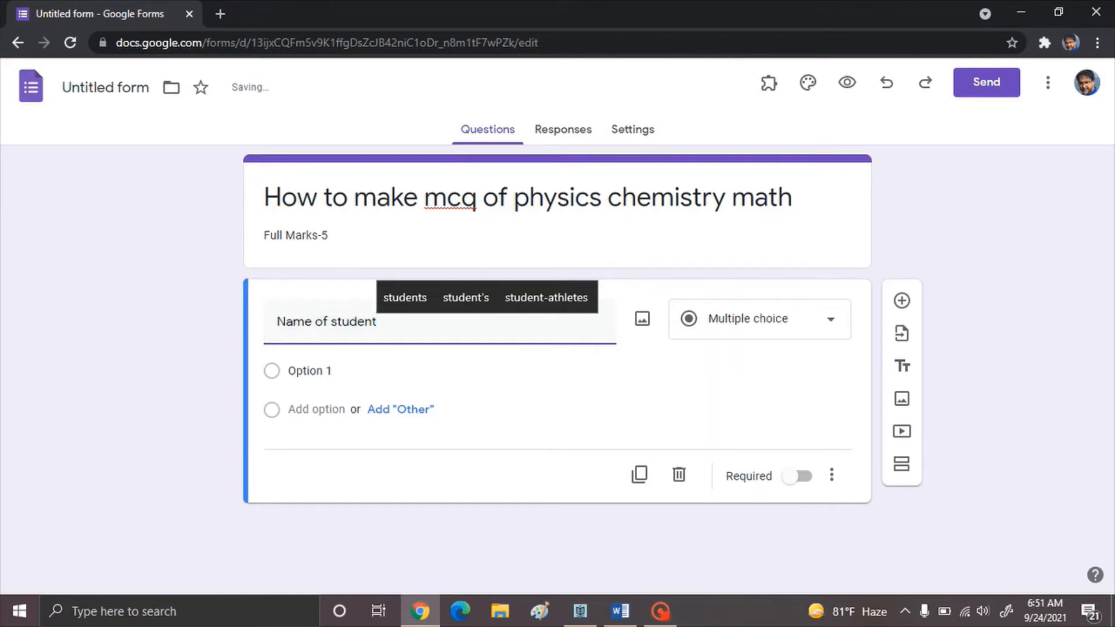
Change the "Name of student" question to the Short answer type and make it required
left_click(760, 319)
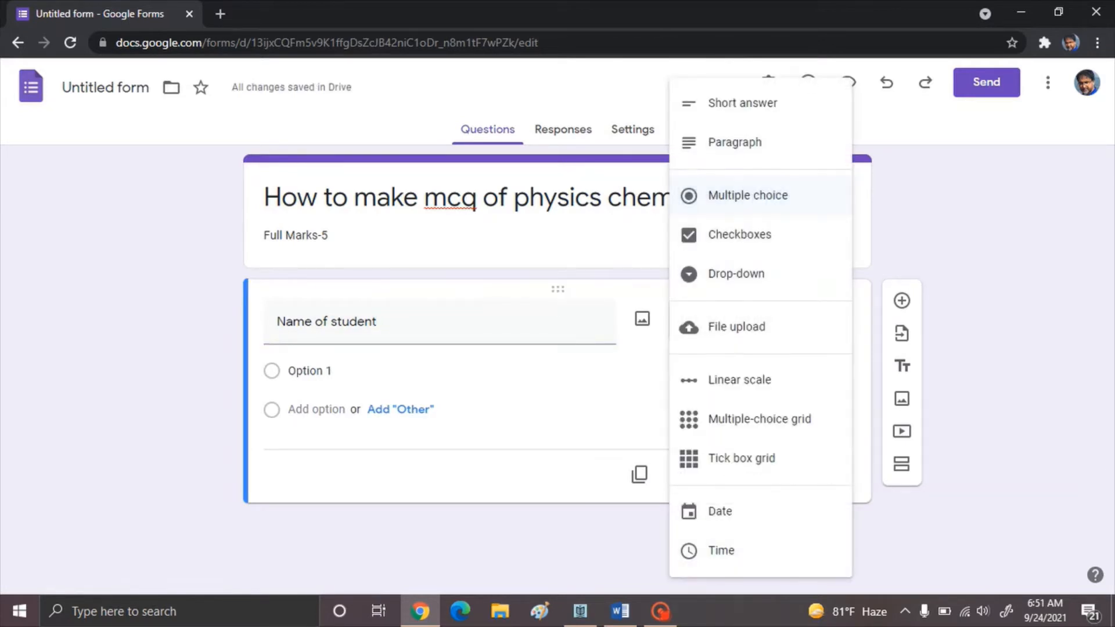
left_click(742, 103)
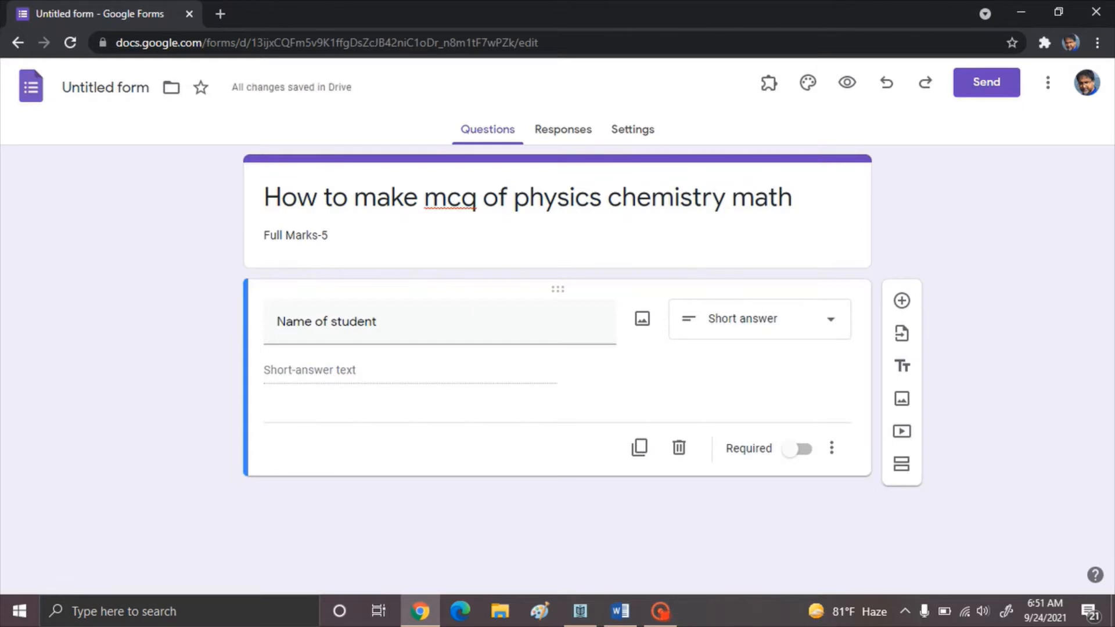
left_click(797, 449)
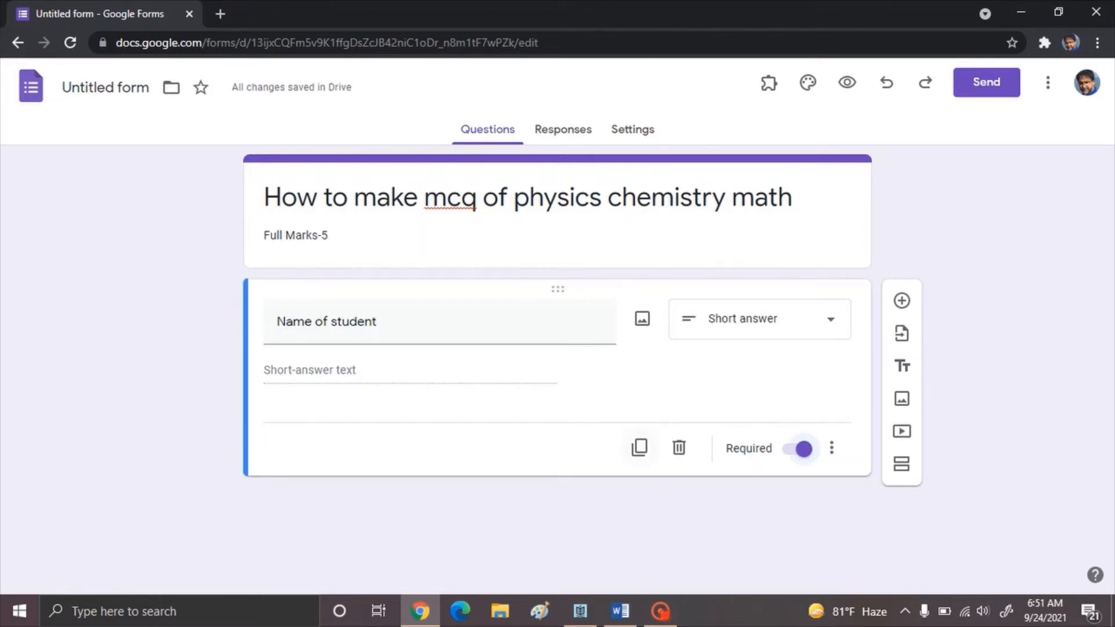
Duplicate the "Name of student" question and retitle the copy "Roll"
left_click(640, 447)
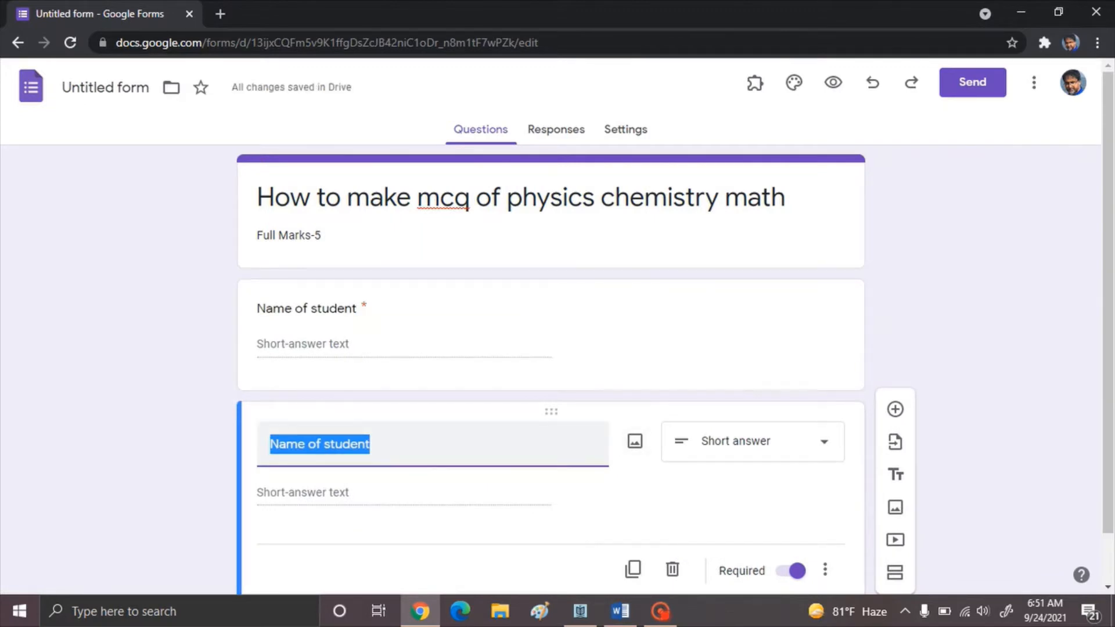
type("R")
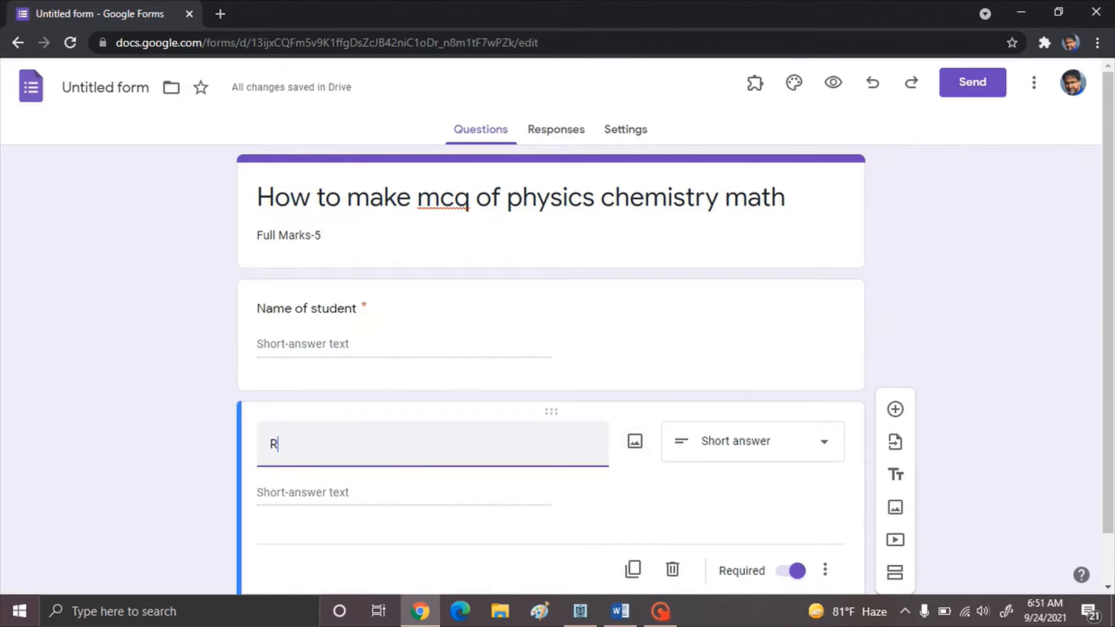
type("oll")
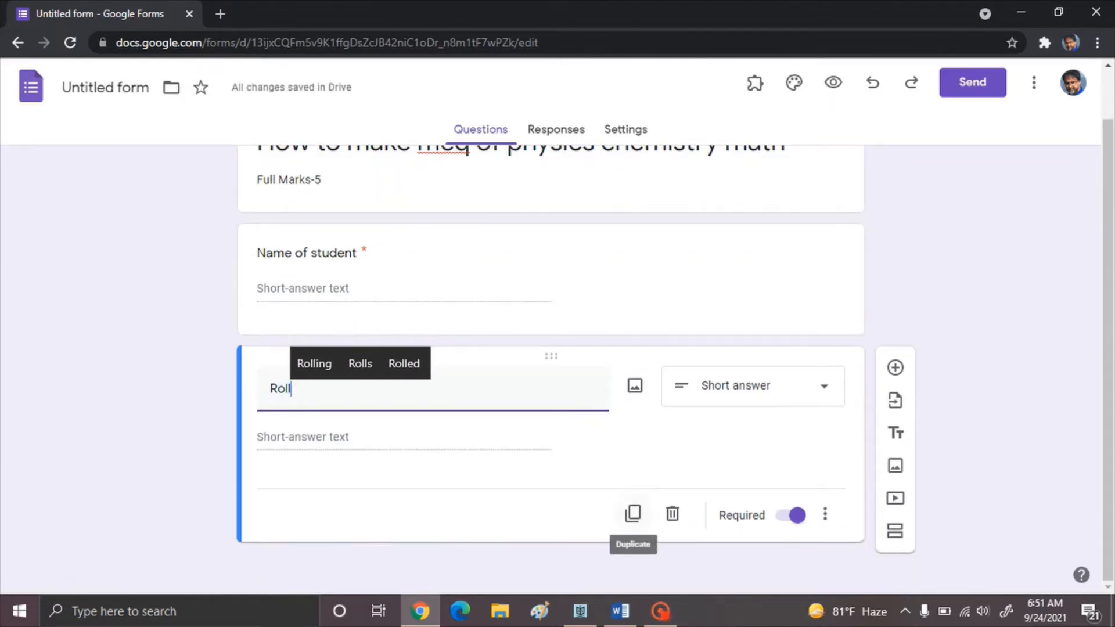
Duplicate the required "Roll" question and retitle the copy "Section"
left_click(632, 513)
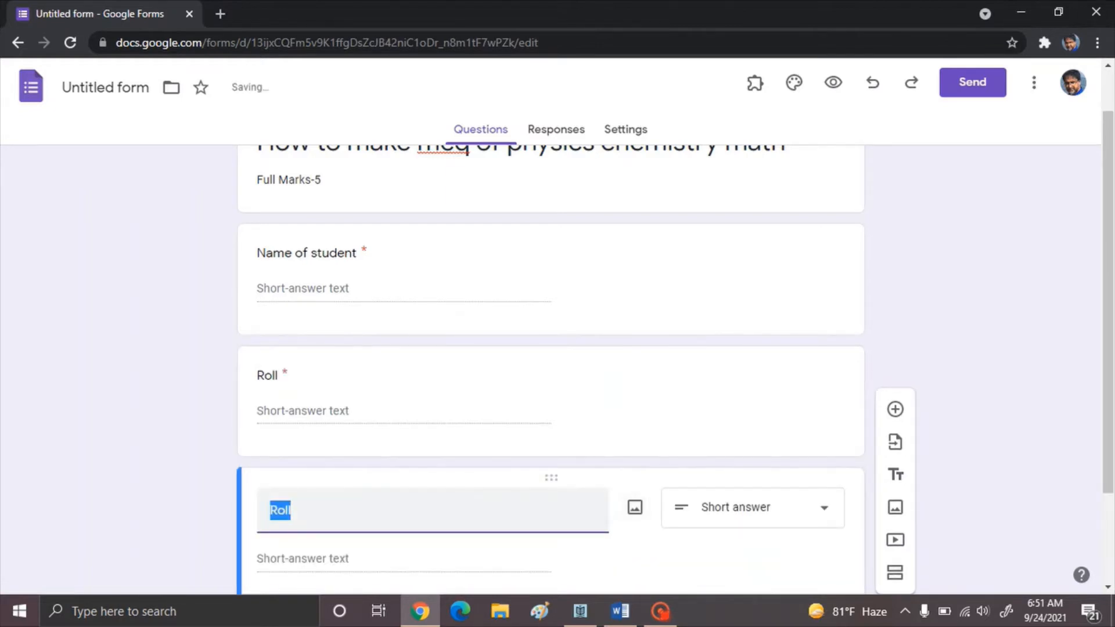
type("Sec")
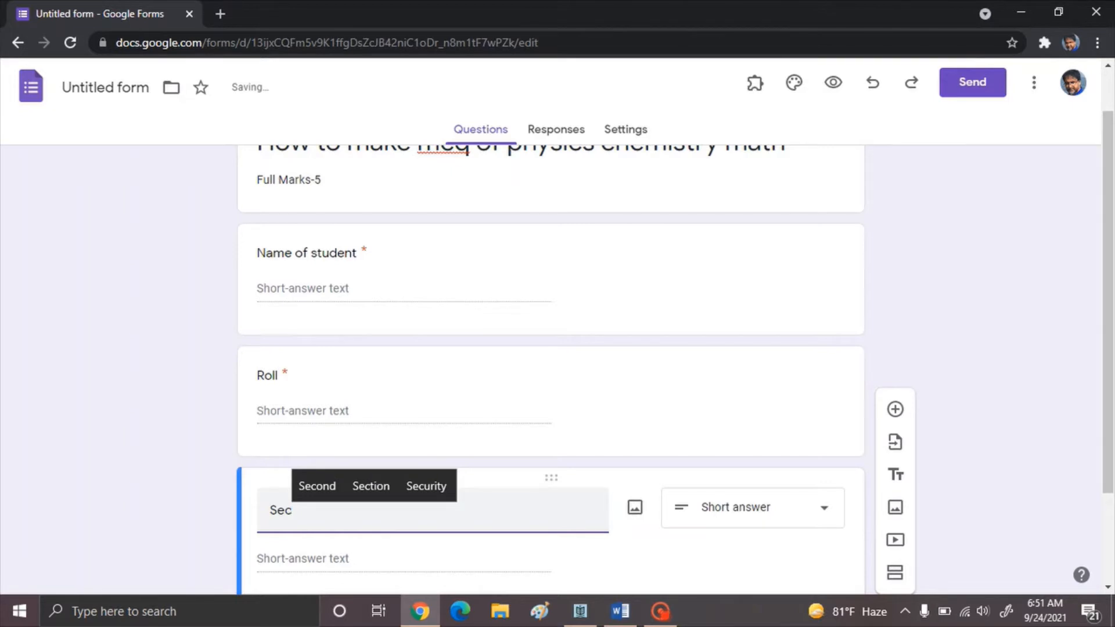
type("ti")
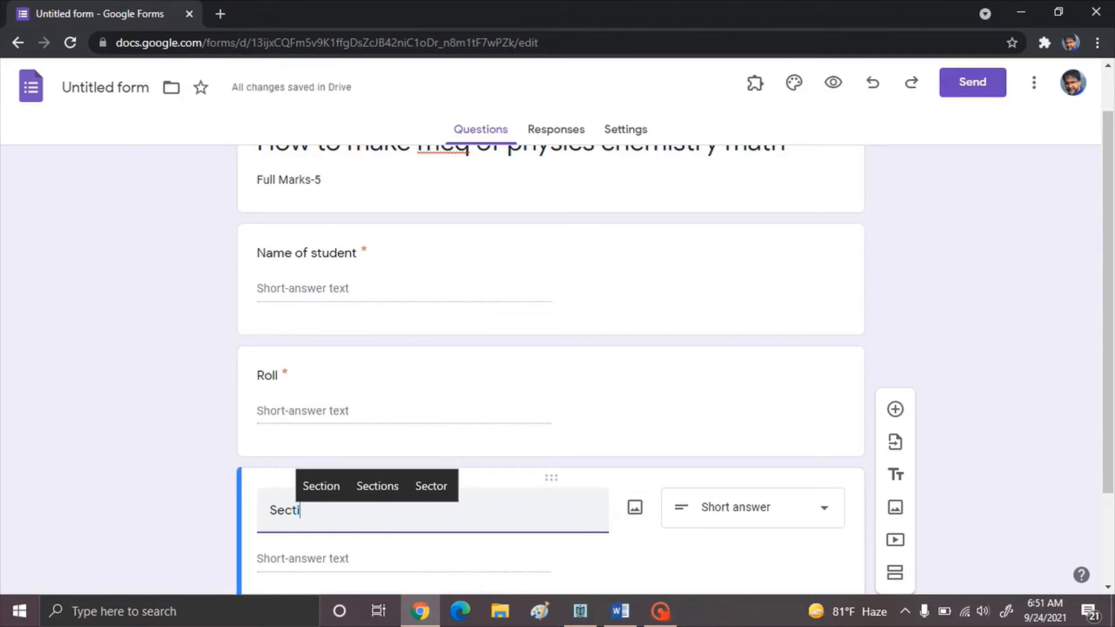
type("n")
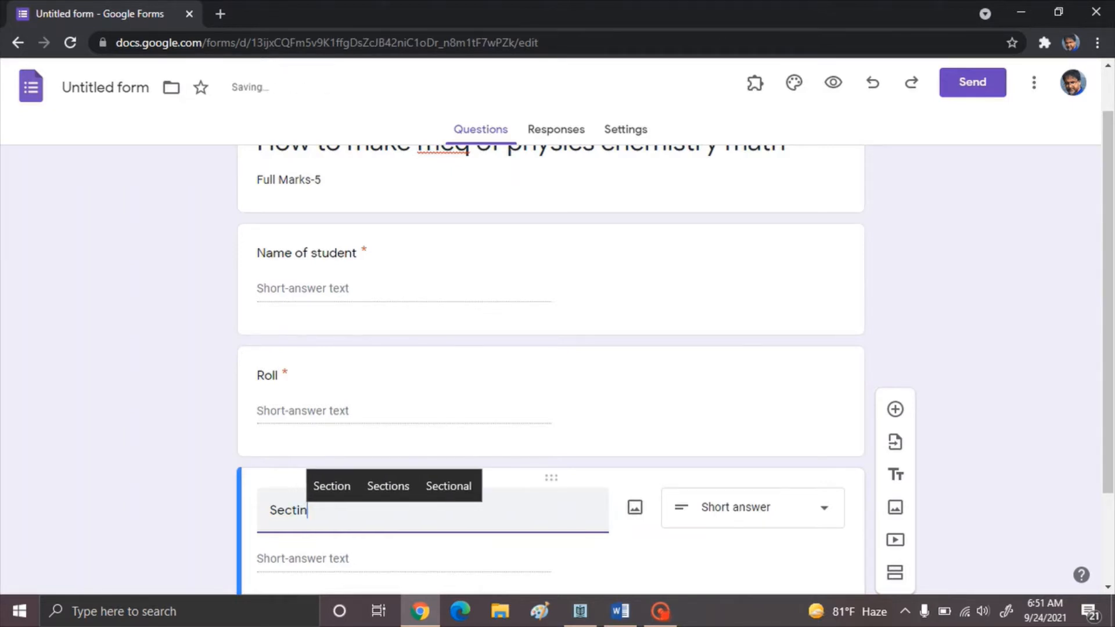
key("Up")
key("Left")
key("Return")
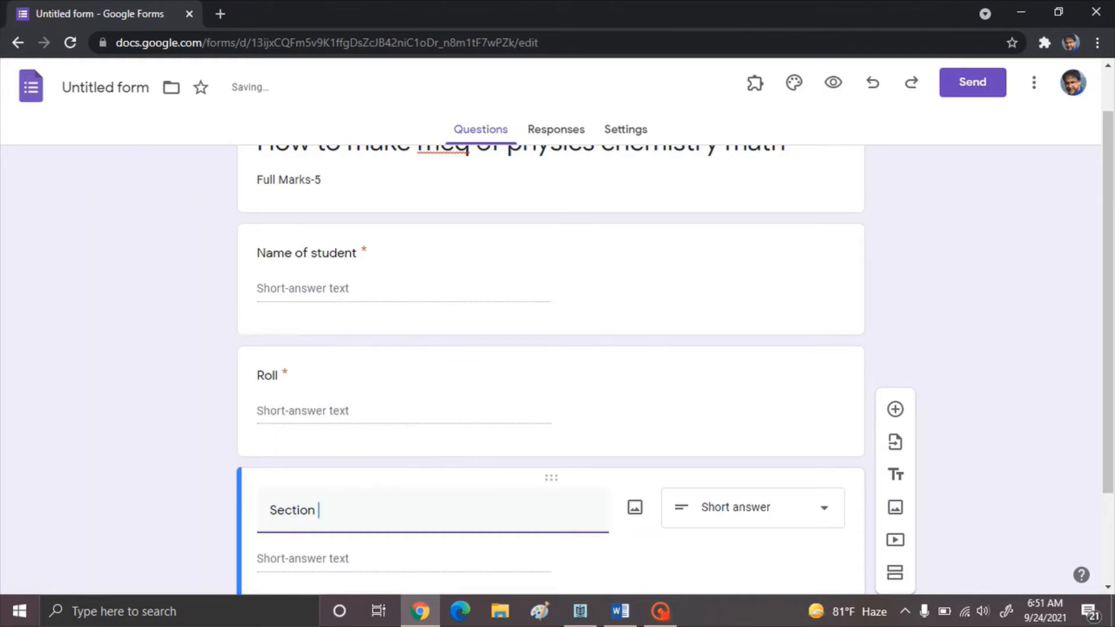
scroll(551, 371, "down", 2)
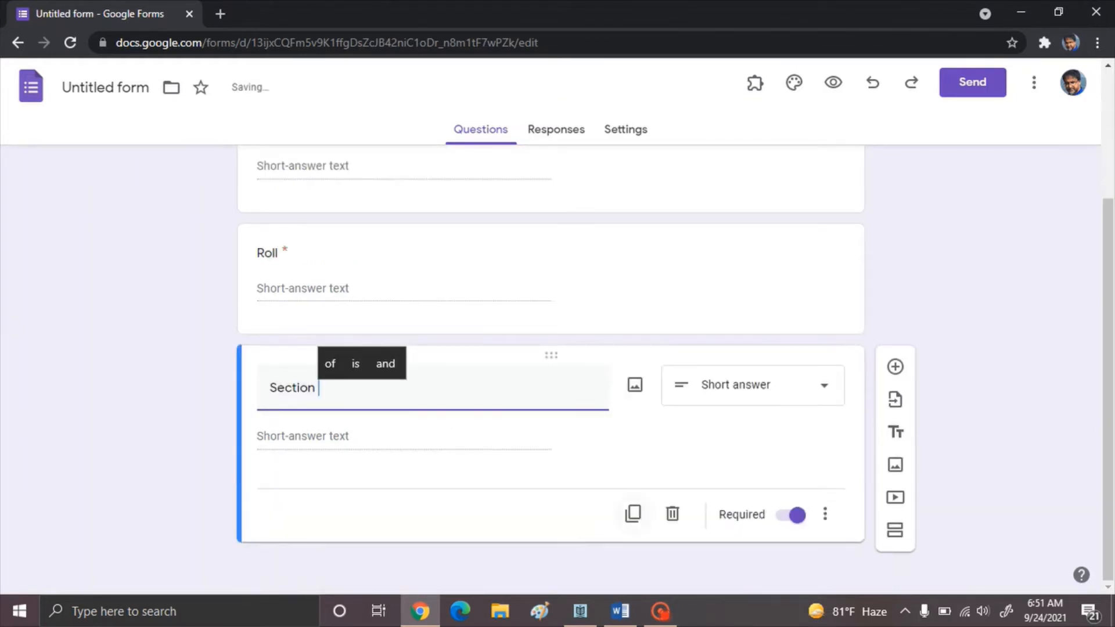
Duplicate the "Section" question, retitle the copy "Class" and set its type to Short answer
left_click(633, 514)
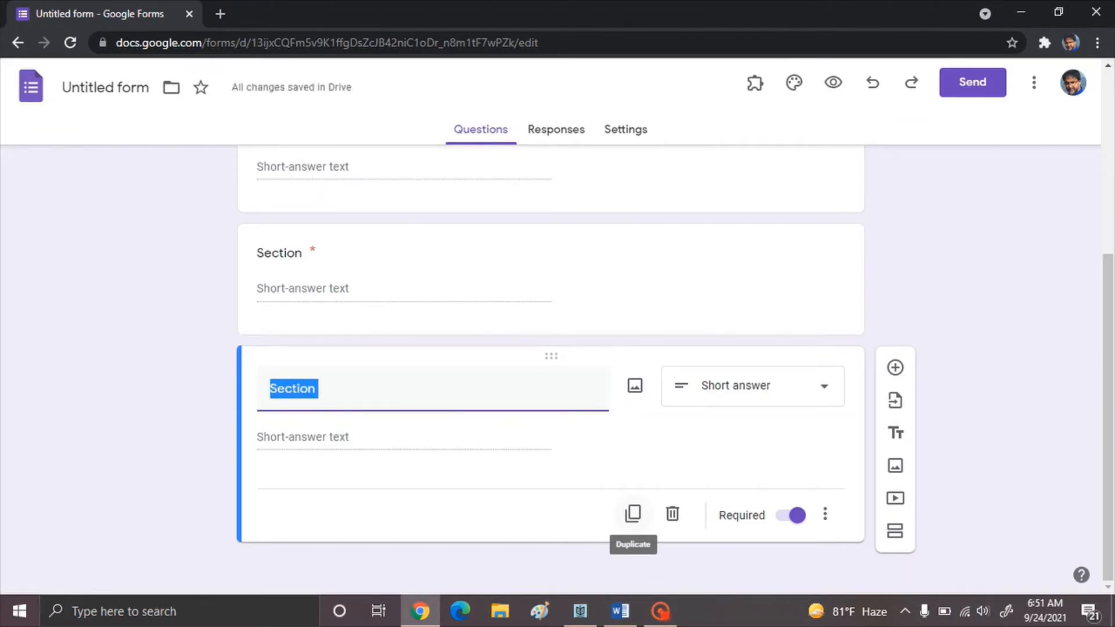
type("C")
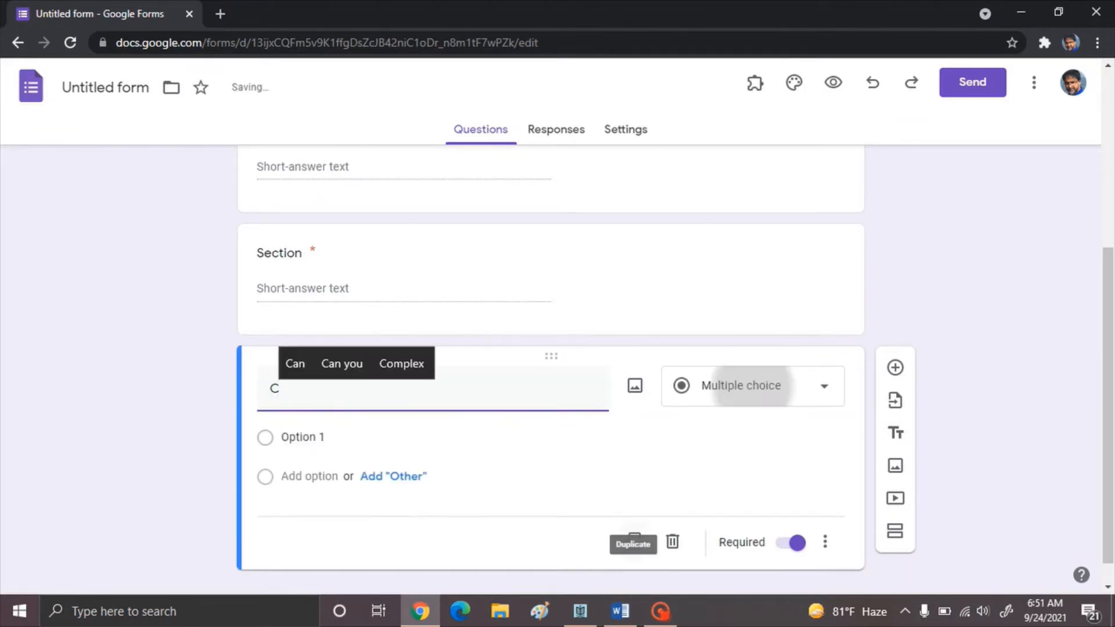
type("lass")
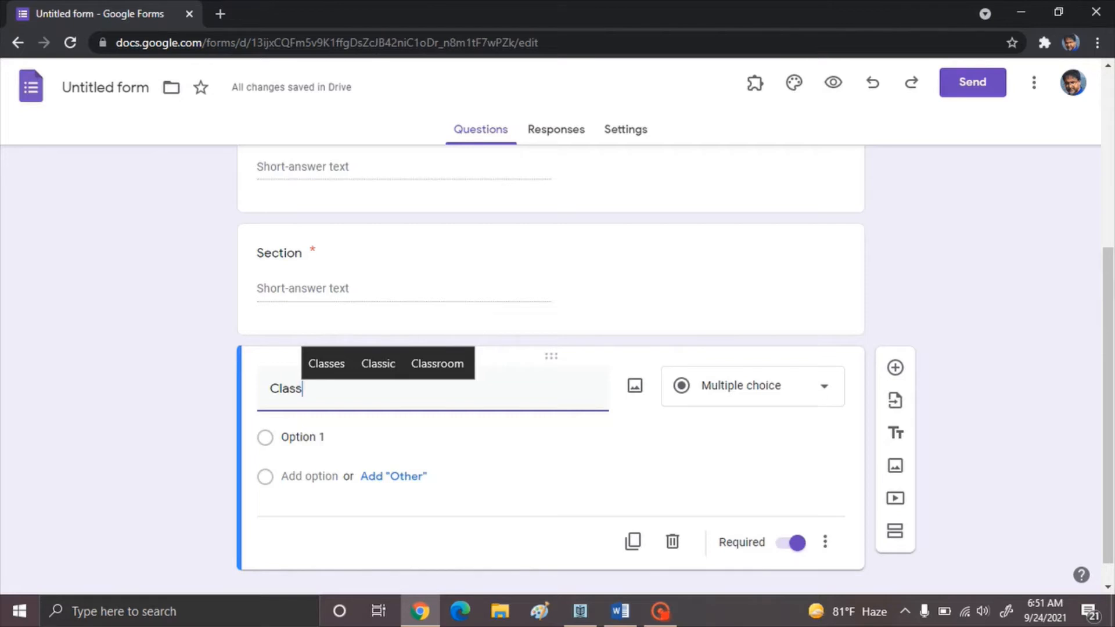
scroll(523, 438, "up", 1)
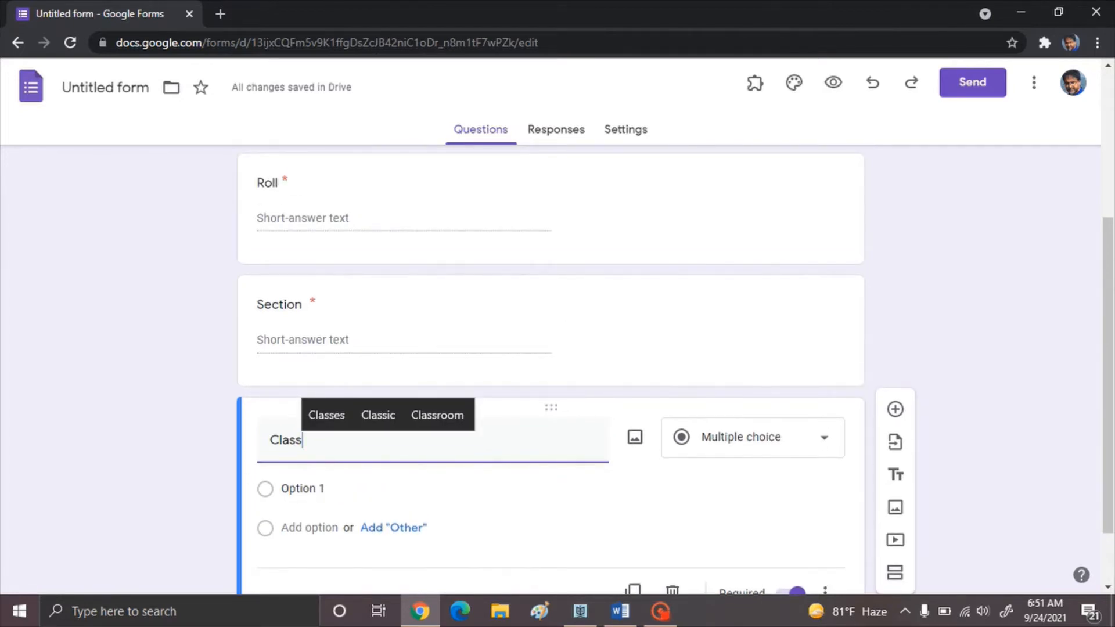
left_click(801, 437)
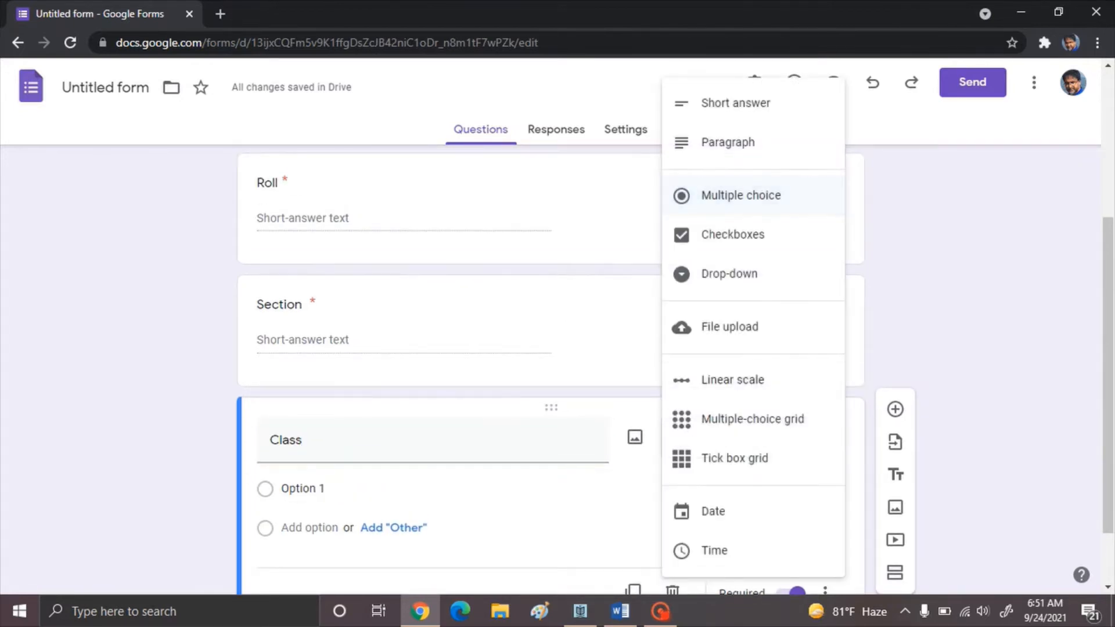
left_click(735, 103)
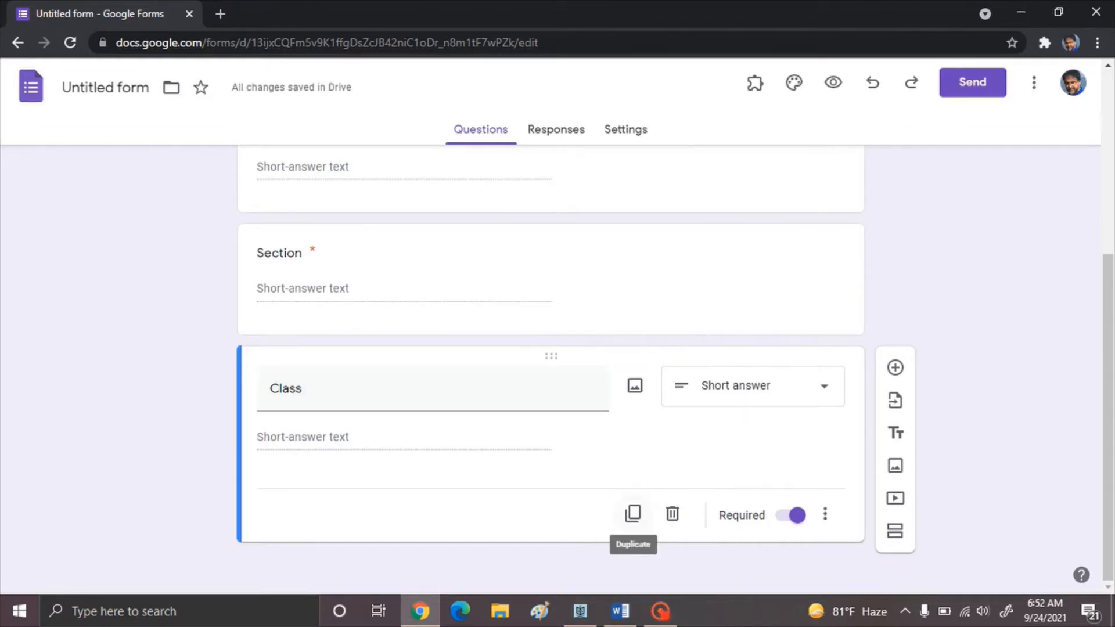
Duplicate the "Class" question and change the copy's type to Multiple choice
left_click(633, 514)
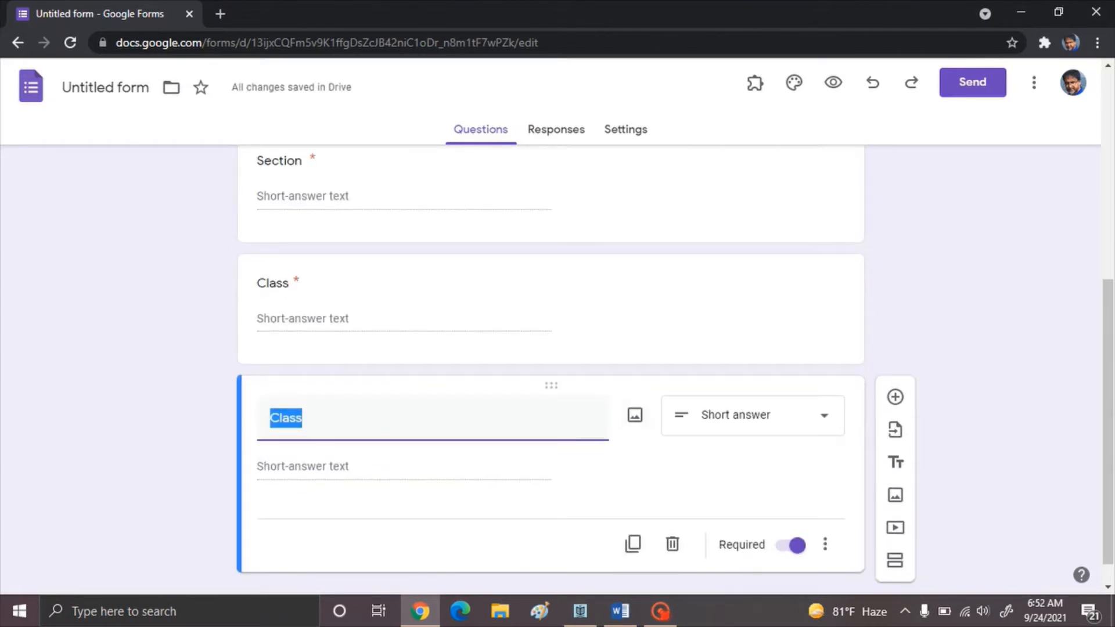
left_click(753, 416)
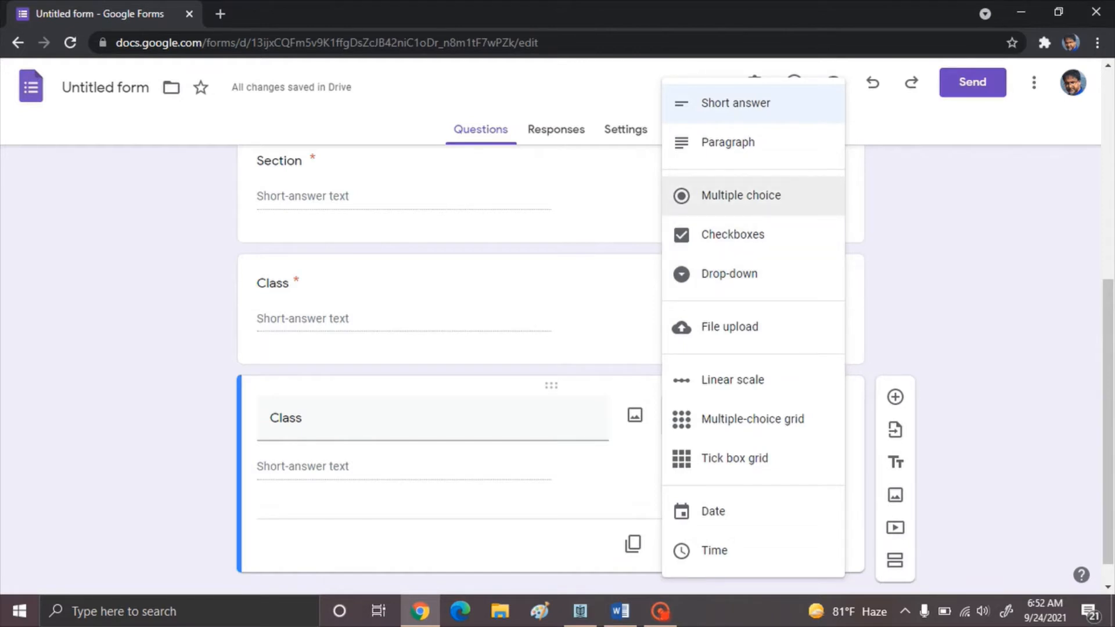
left_click(746, 195)
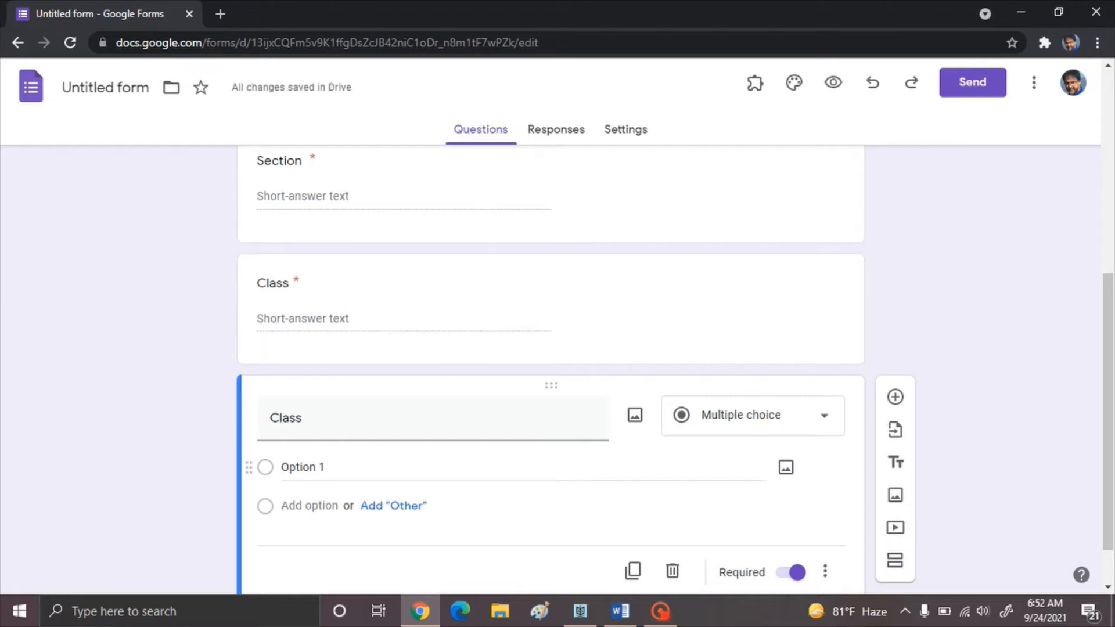
Give the multiple-choice question the options a, b, C and D, without an "Other" option
left_click(303, 467)
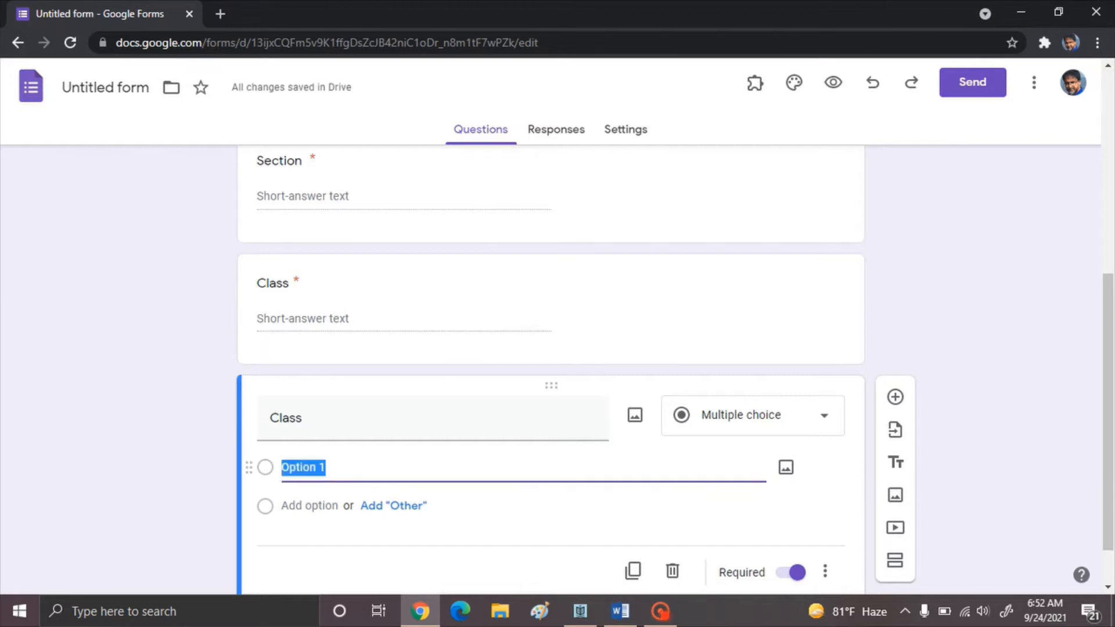
type("a")
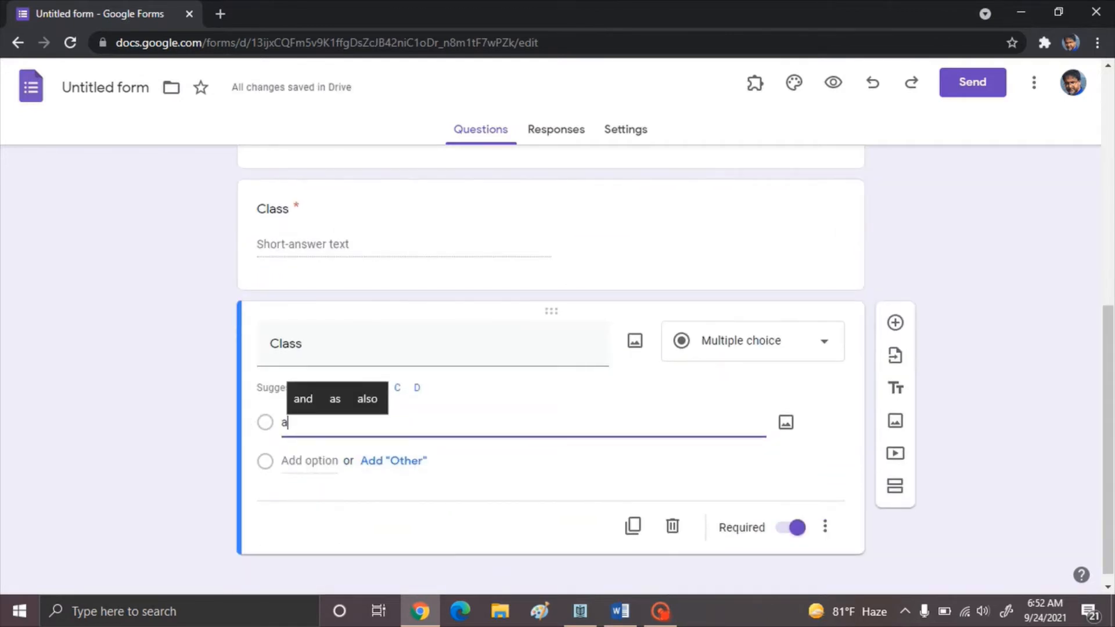
key("Tab")
key("Return")
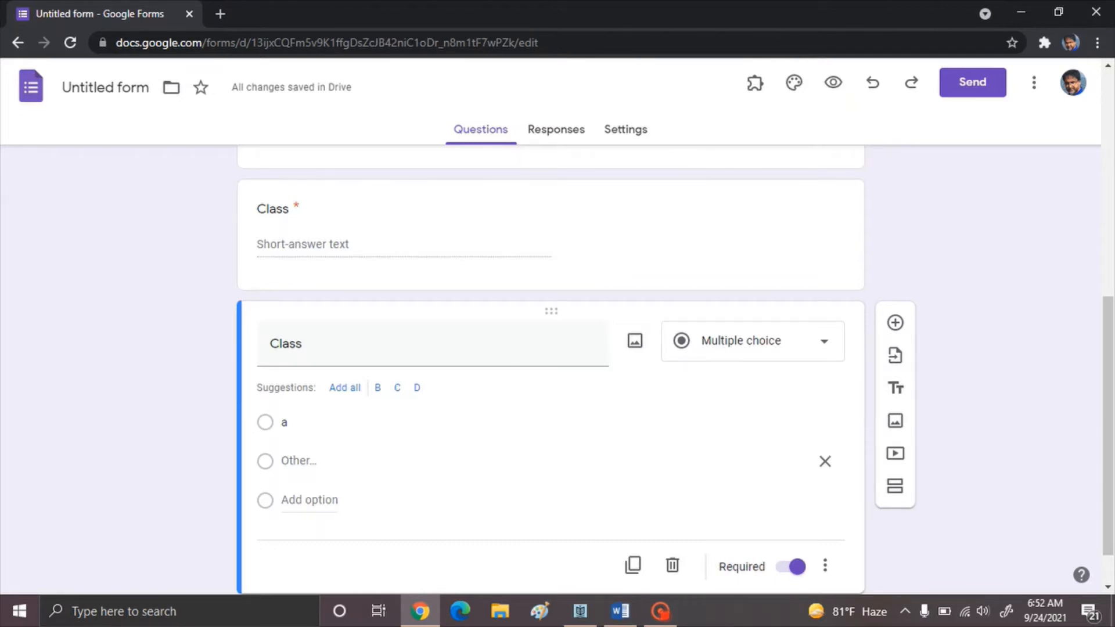
left_click(282, 501)
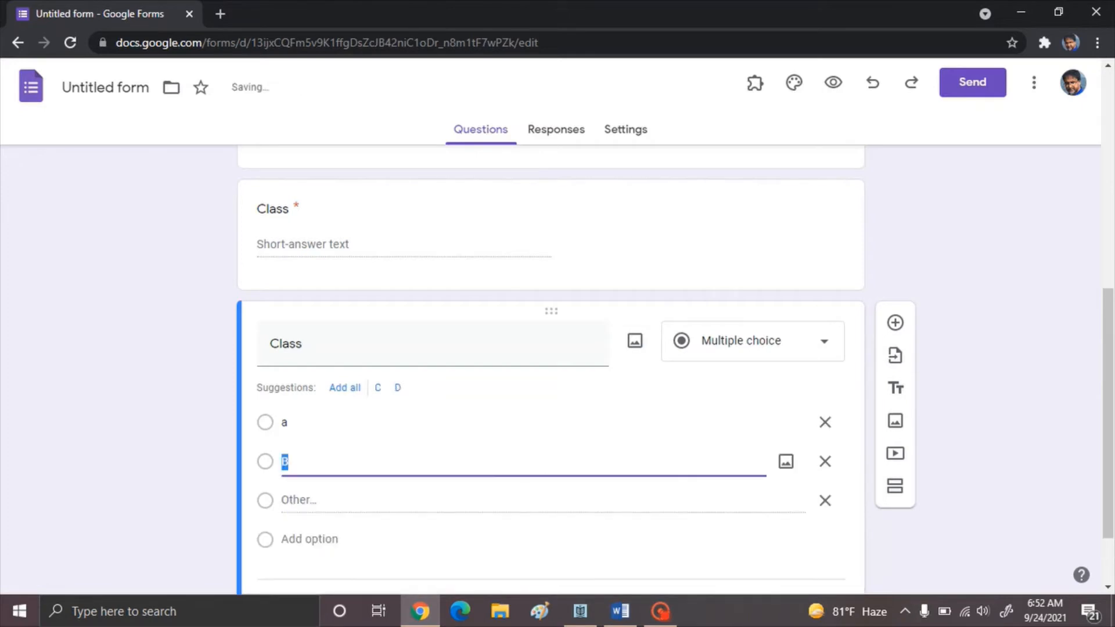
type("b")
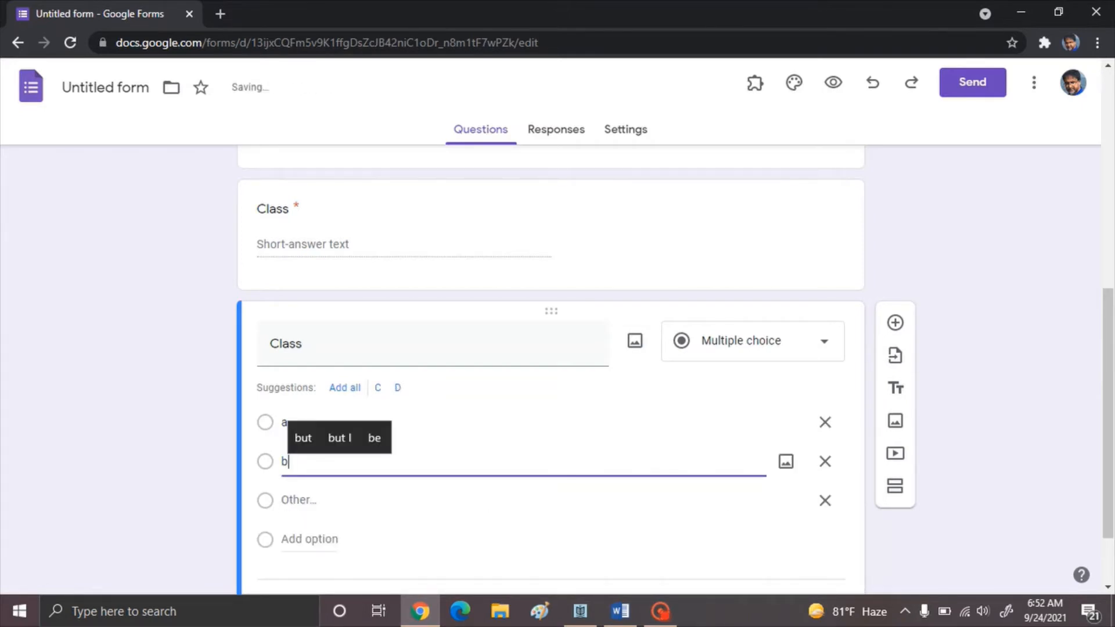
left_click(282, 540)
left_click(282, 540)
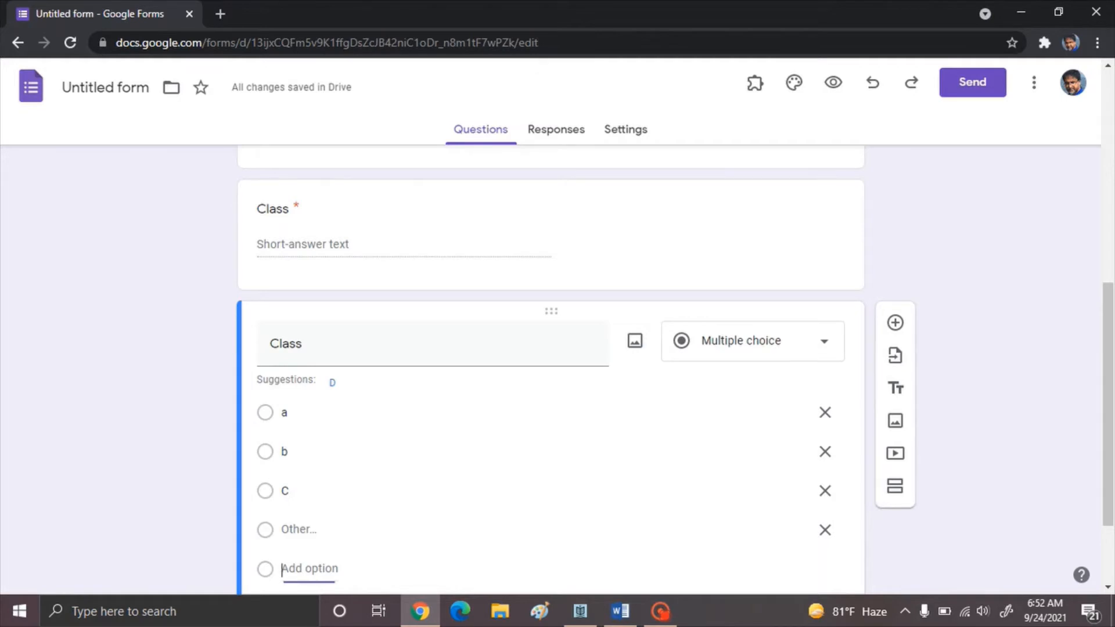
left_click(282, 567)
scroll(551, 471, "down", 2)
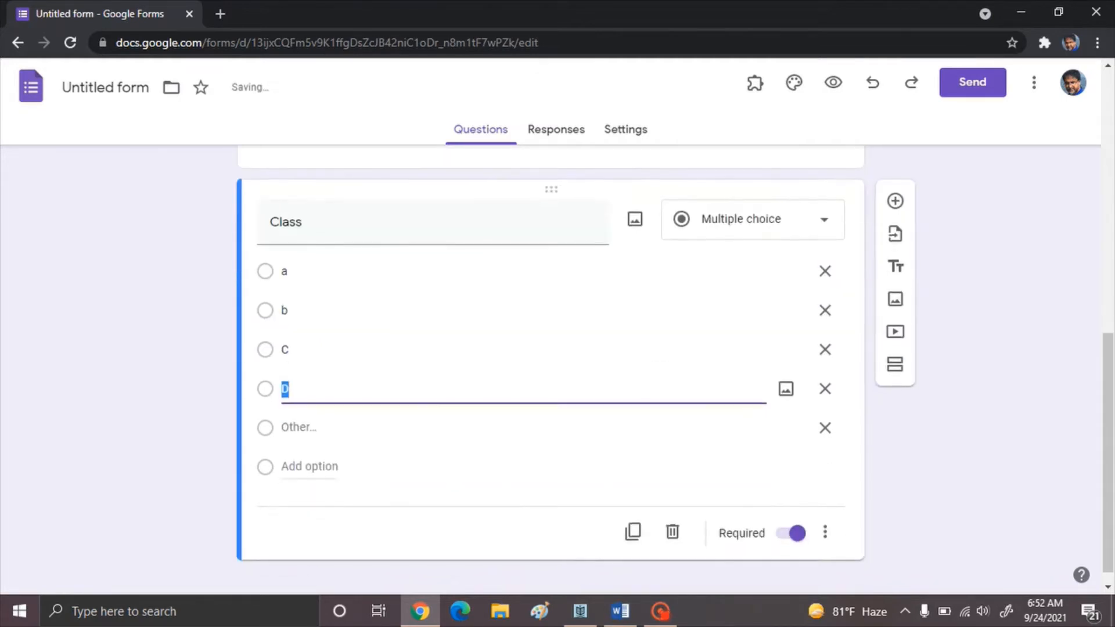
left_click(824, 427)
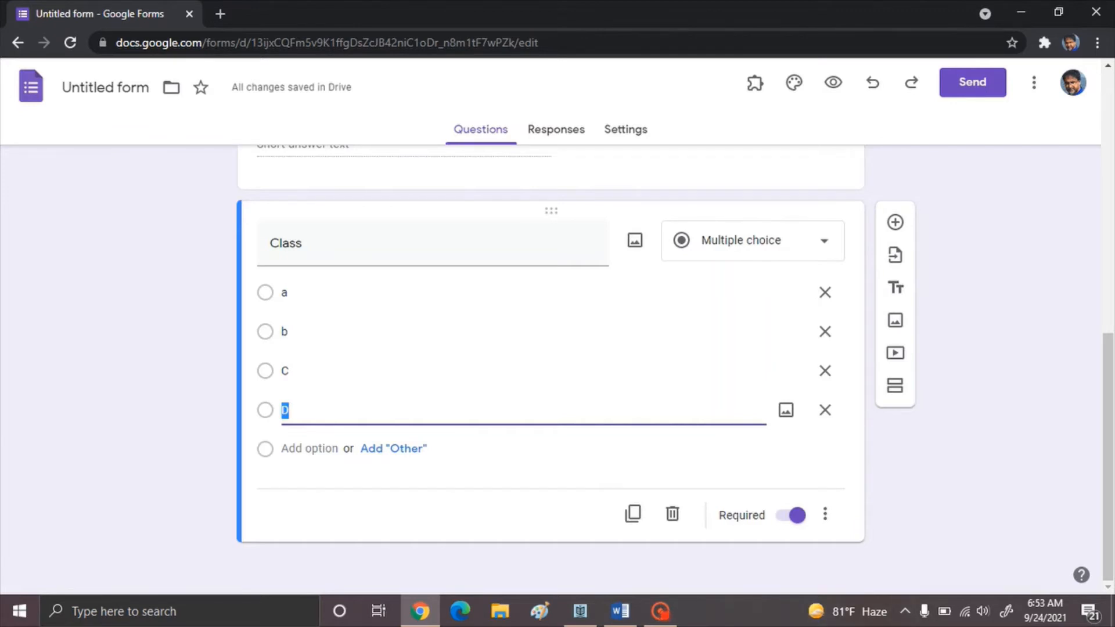
Make the multiple-choice question optional and clear its "Class" question text
left_click(797, 515)
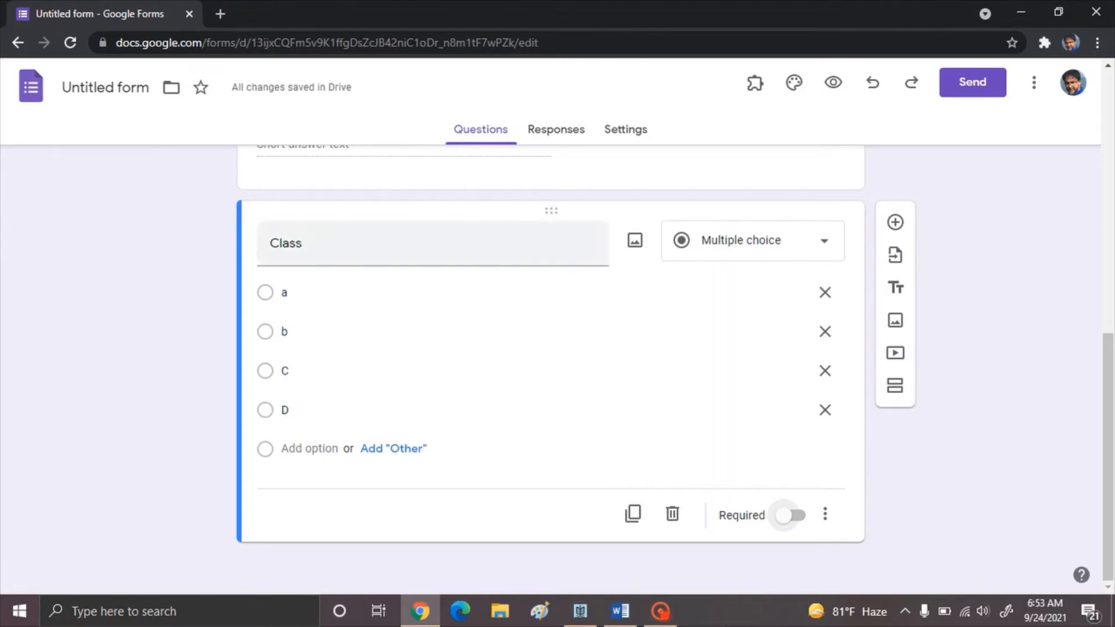
left_click(286, 243)
key("BackSpace")
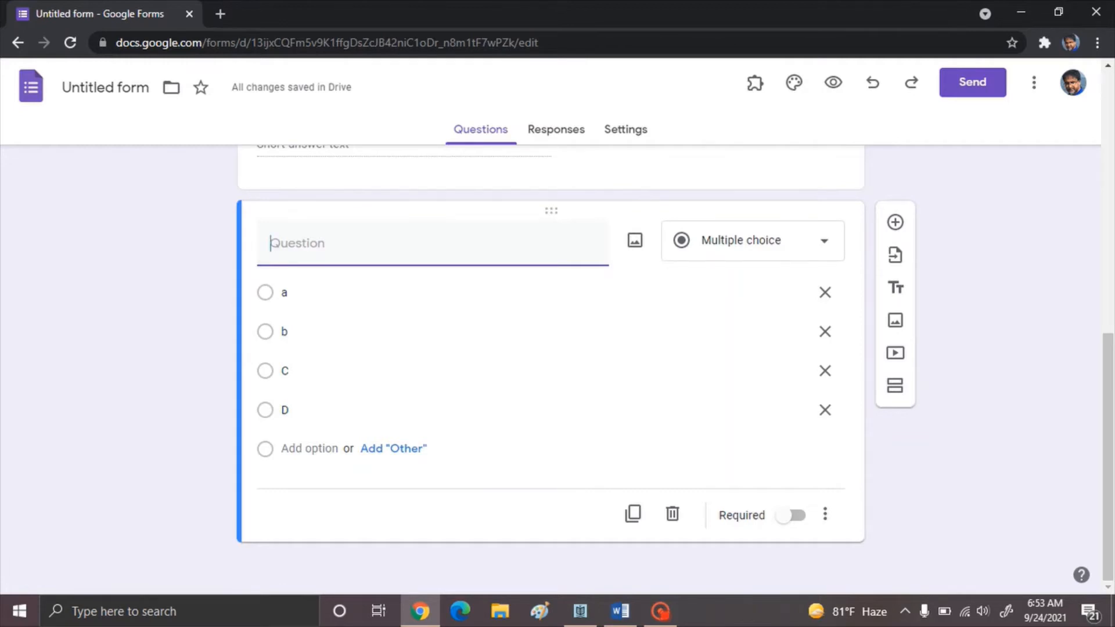
Make the form a quiz and set marks to be released later, after manual review
left_click(626, 130)
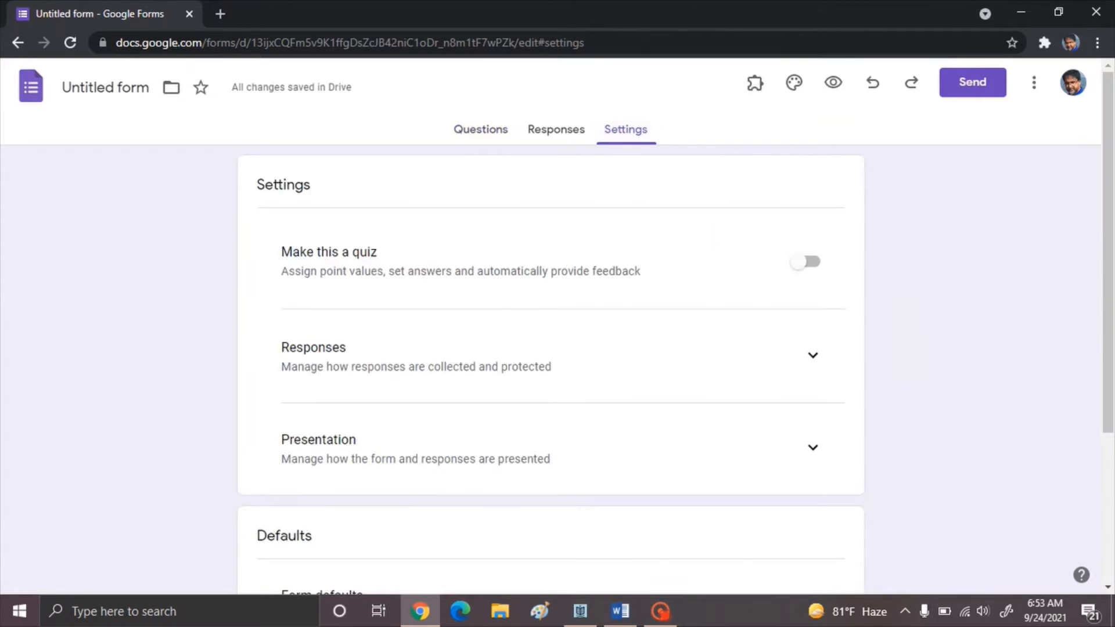
left_click(804, 261)
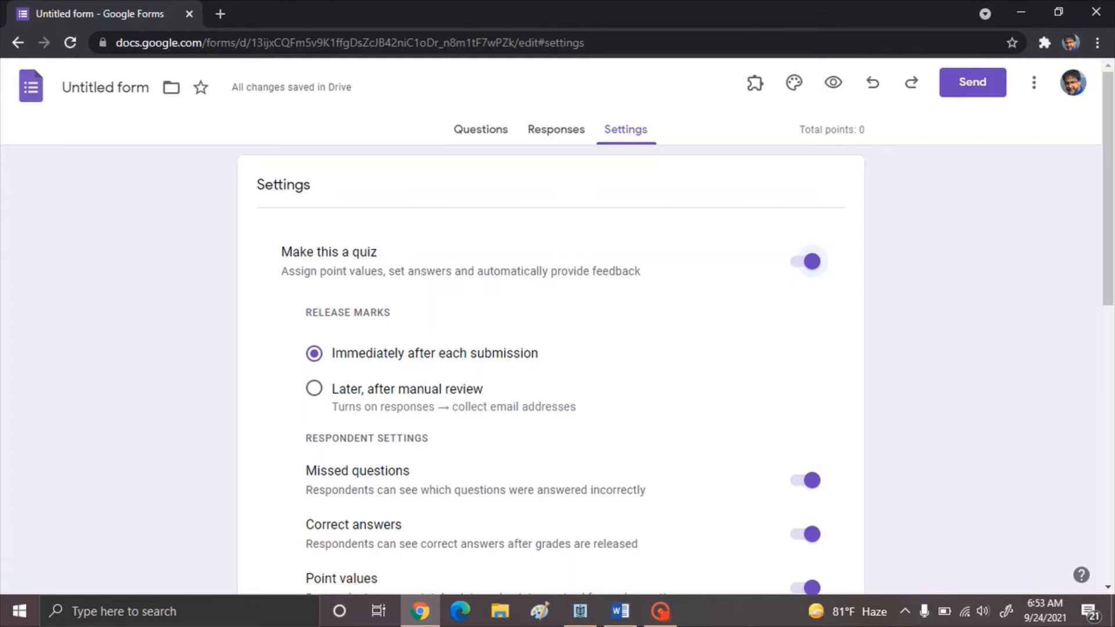
scroll(551, 371, "down", 2)
scroll(551, 372, "down", 1)
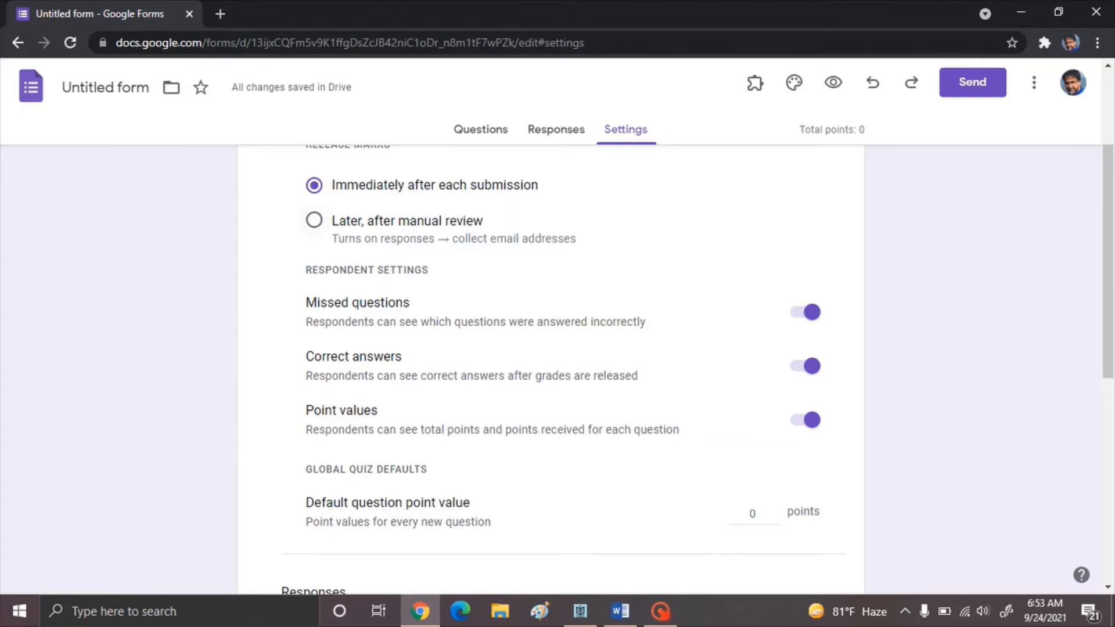
left_click(314, 220)
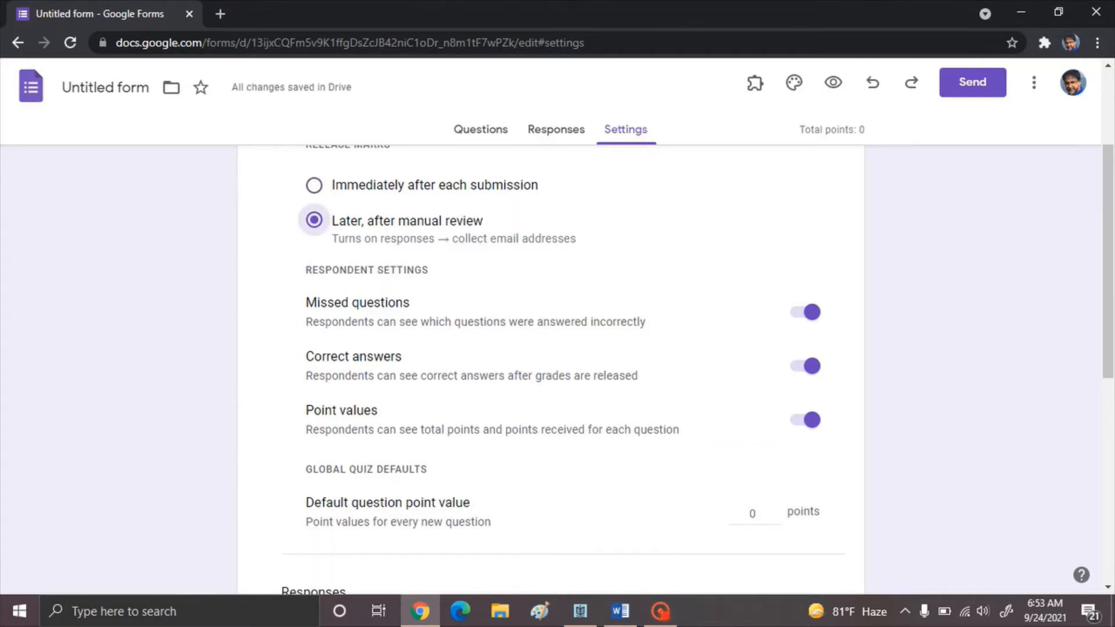
scroll(314, 220, "down", 1)
scroll(314, 220, "down", 1)
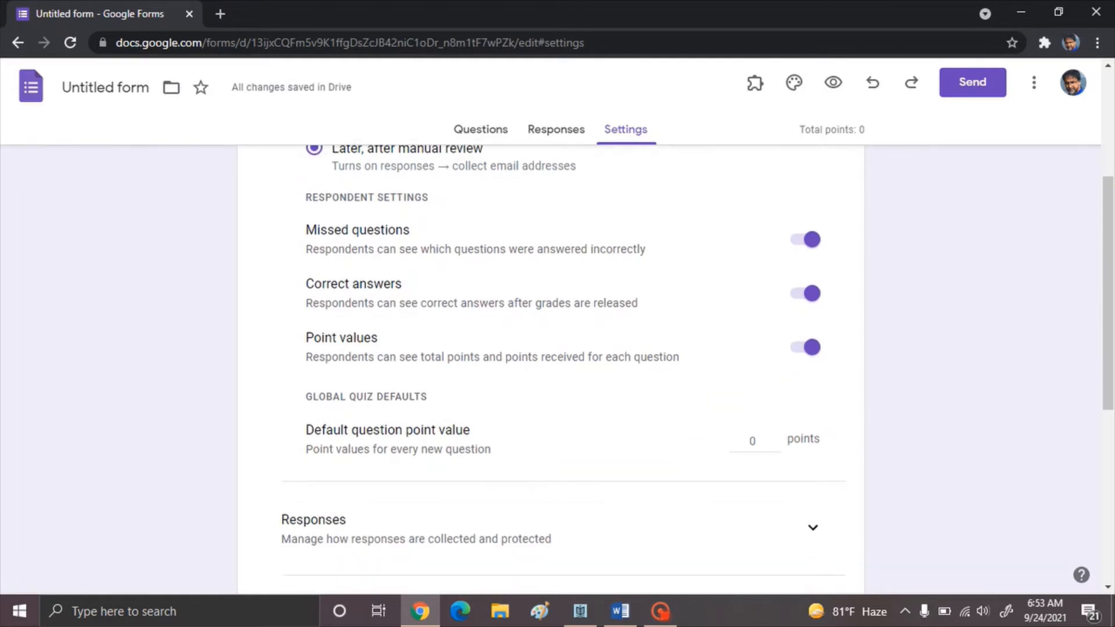
Open the form's responses and toggle the Accepting responses setting
left_click(556, 130)
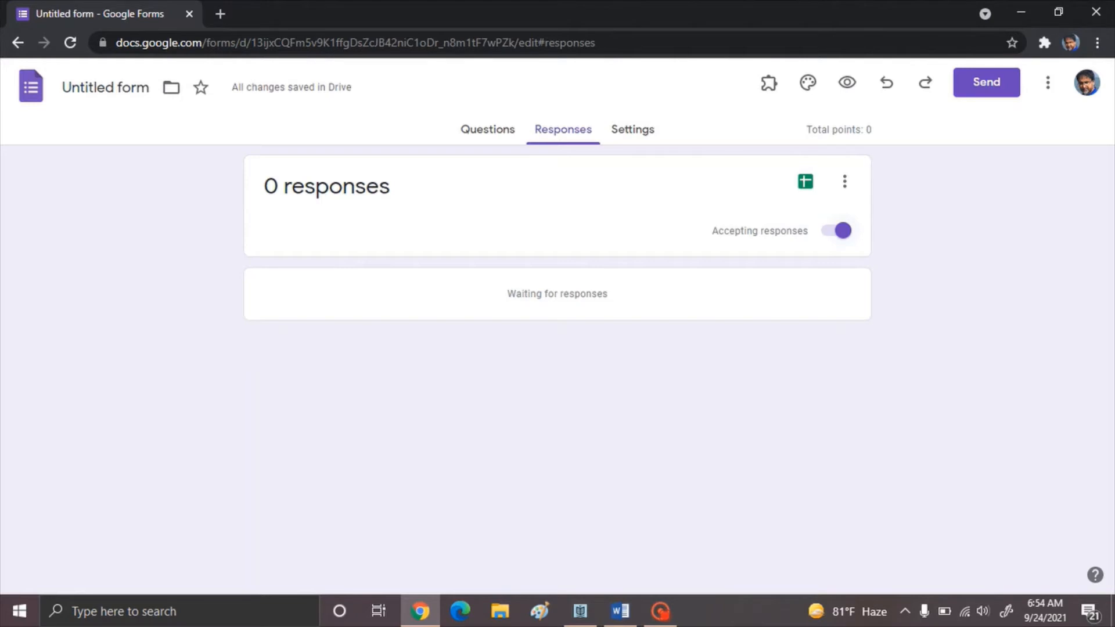
left_click(843, 230)
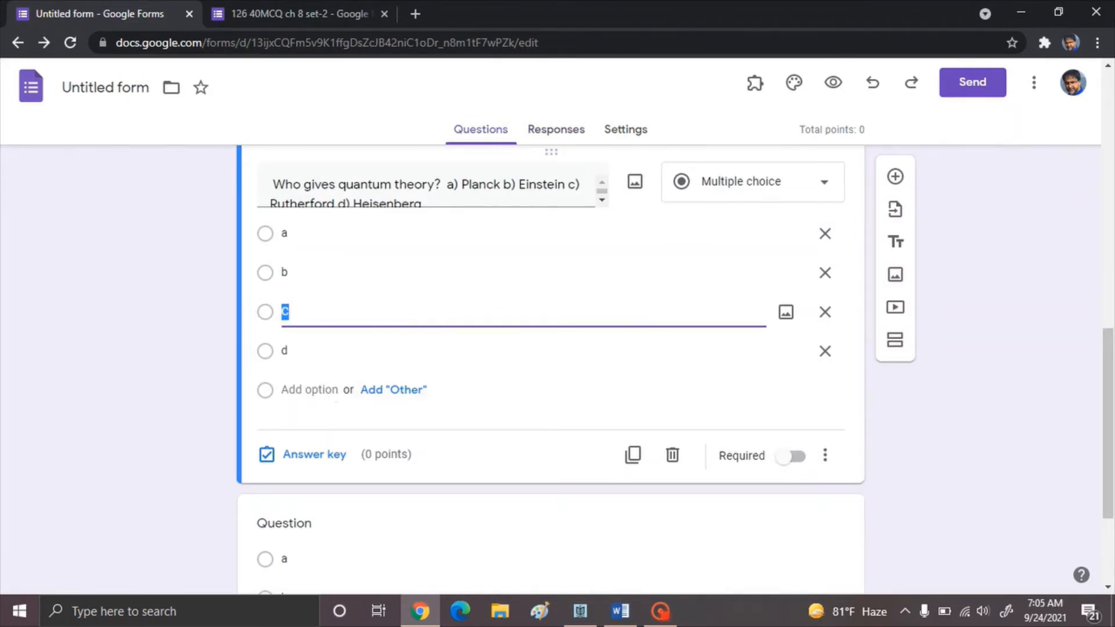
Set the quantum theory question's answer key to option b, worth 1 point
left_click(314, 454)
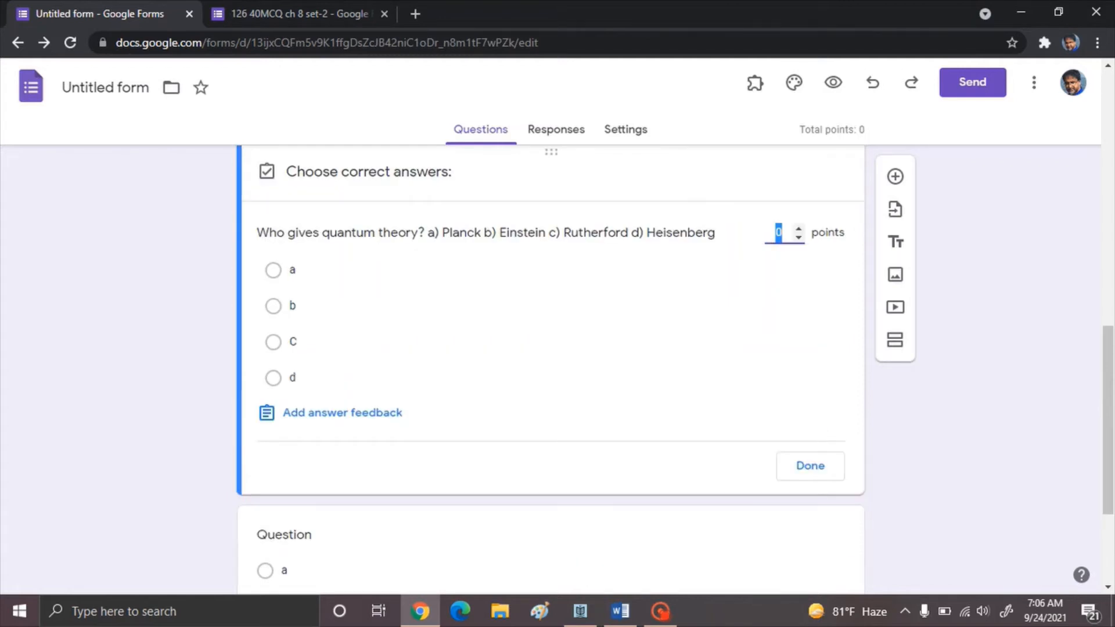
left_click(274, 306)
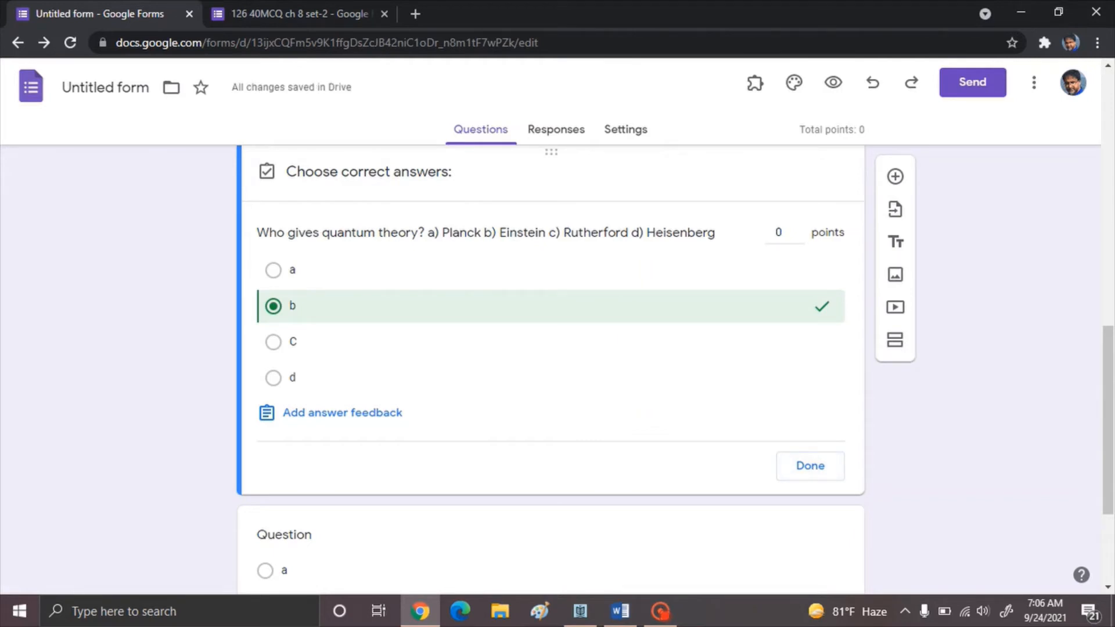
left_click(782, 232)
key("Up")
left_click(810, 466)
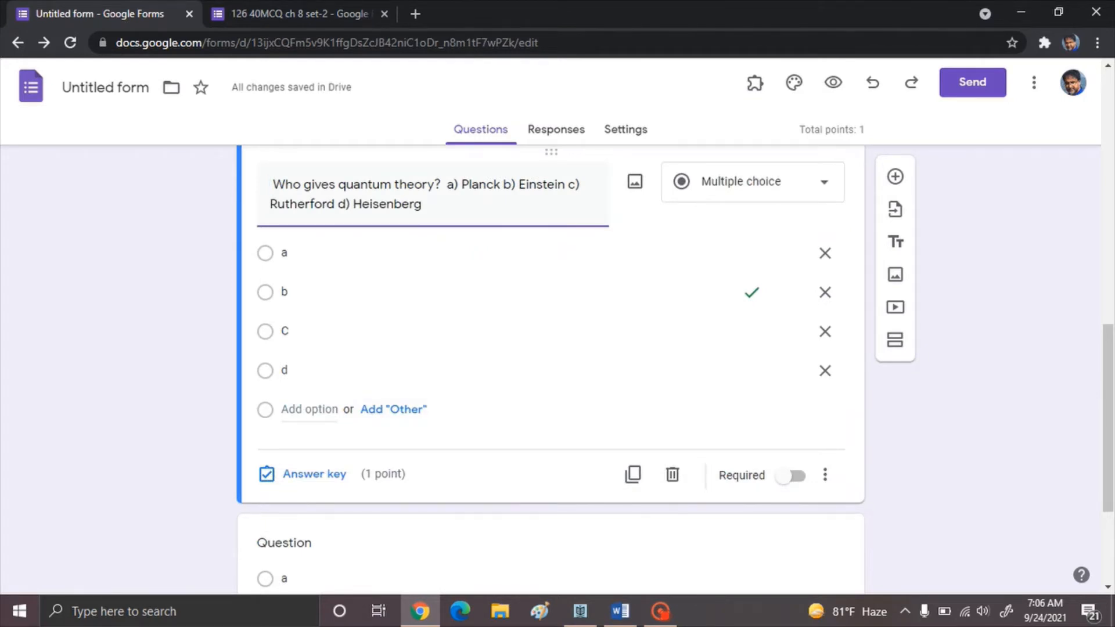
Set the blank multiple-choice question below the quantum theory question to be worth 1 point in its answer key
scroll(550, 372, "down", 3)
left_click(321, 393)
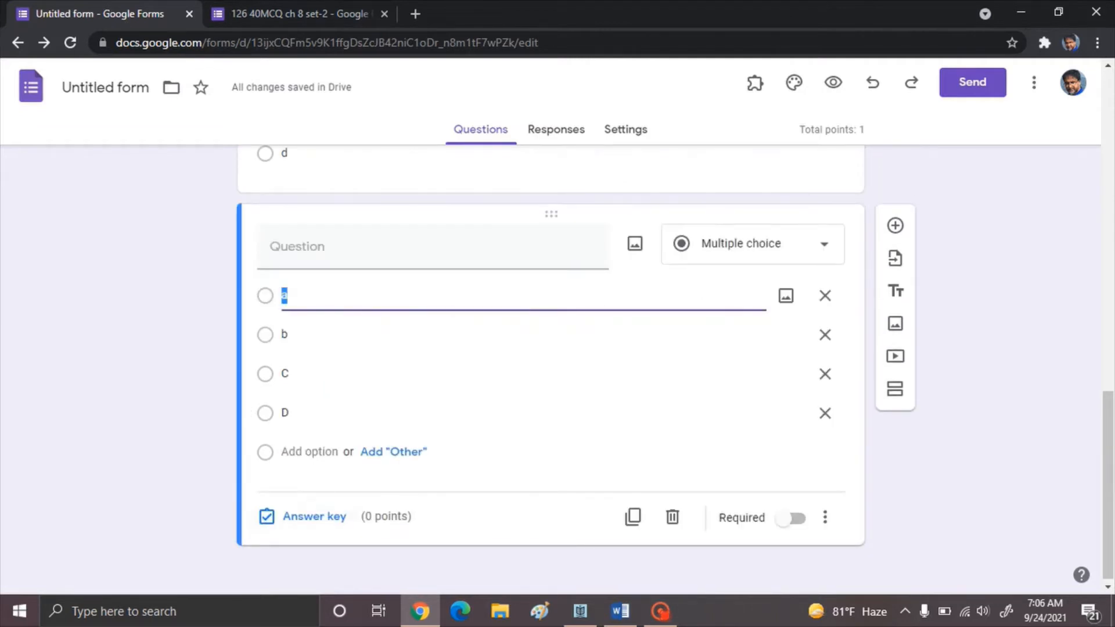
left_click(314, 516)
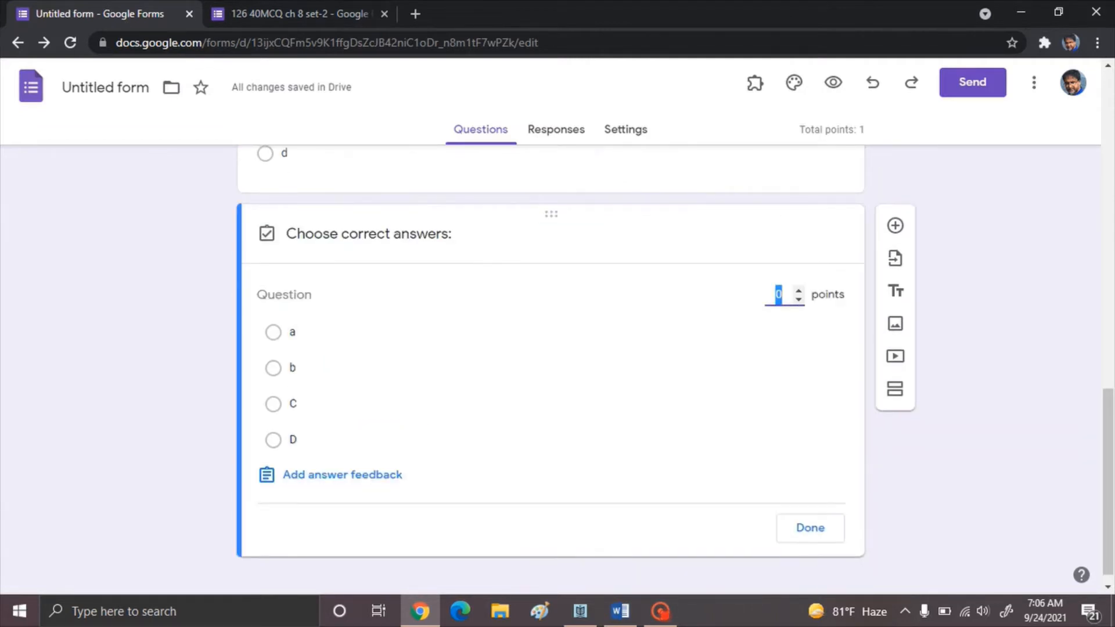
left_click(798, 290)
left_click(819, 527)
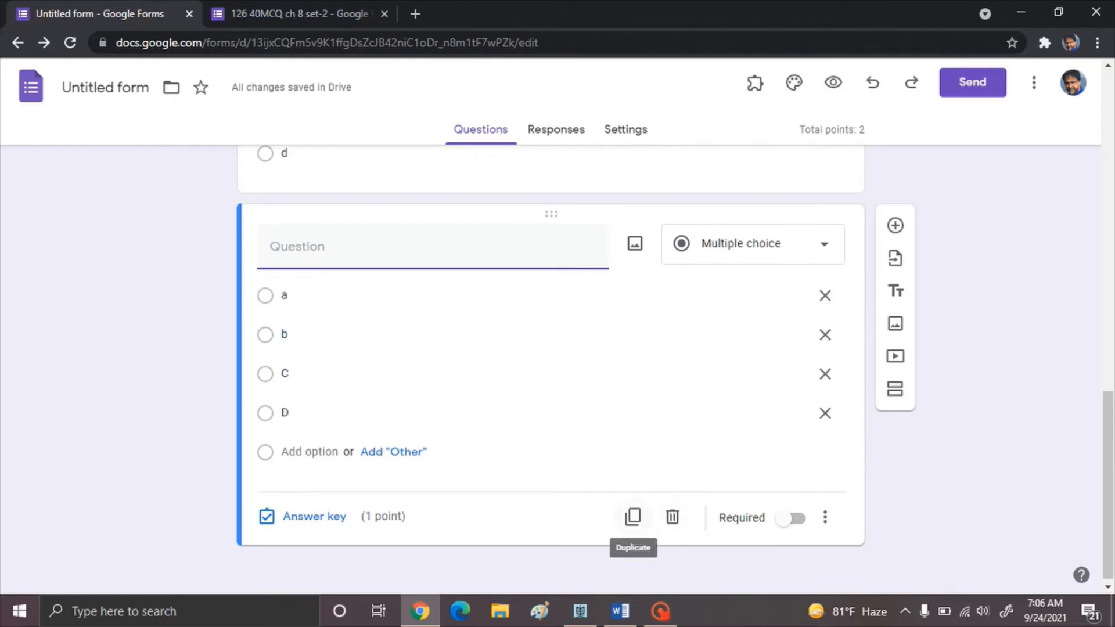
Duplicate the blank 1-point multiple-choice question three times
left_click(633, 517)
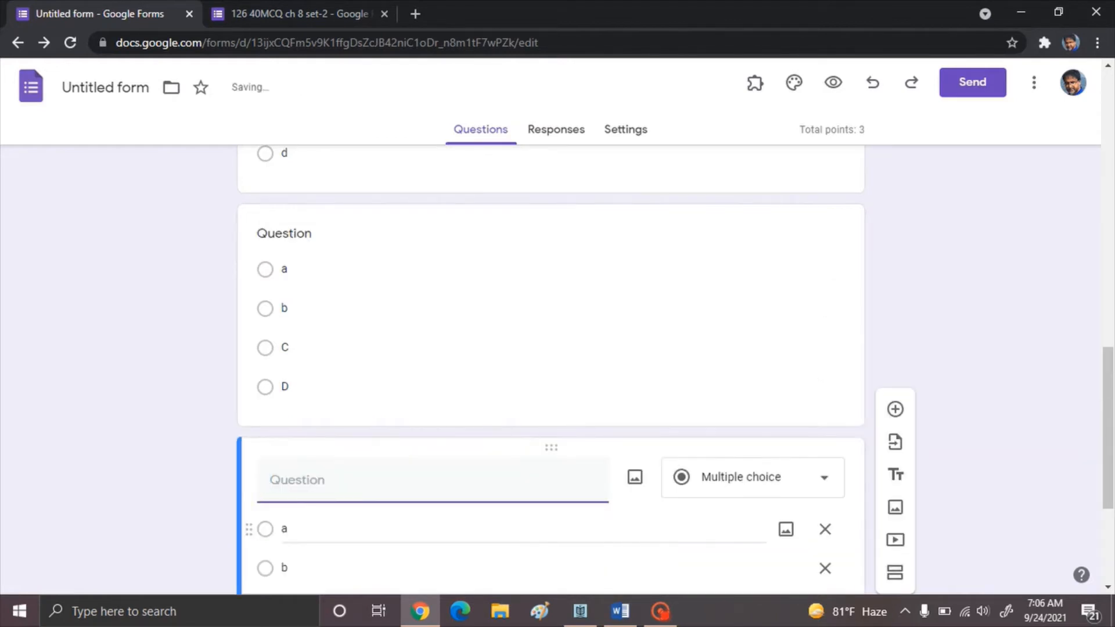
scroll(551, 371, "up", 5)
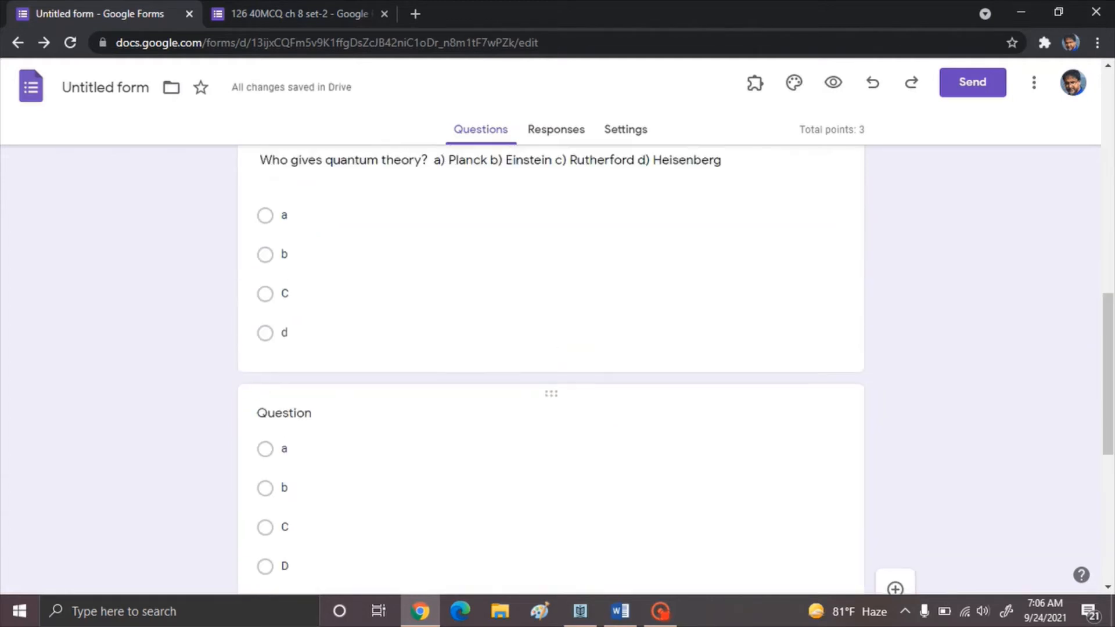
scroll(633, 511, "up", 1)
scroll(633, 510, "down", 5)
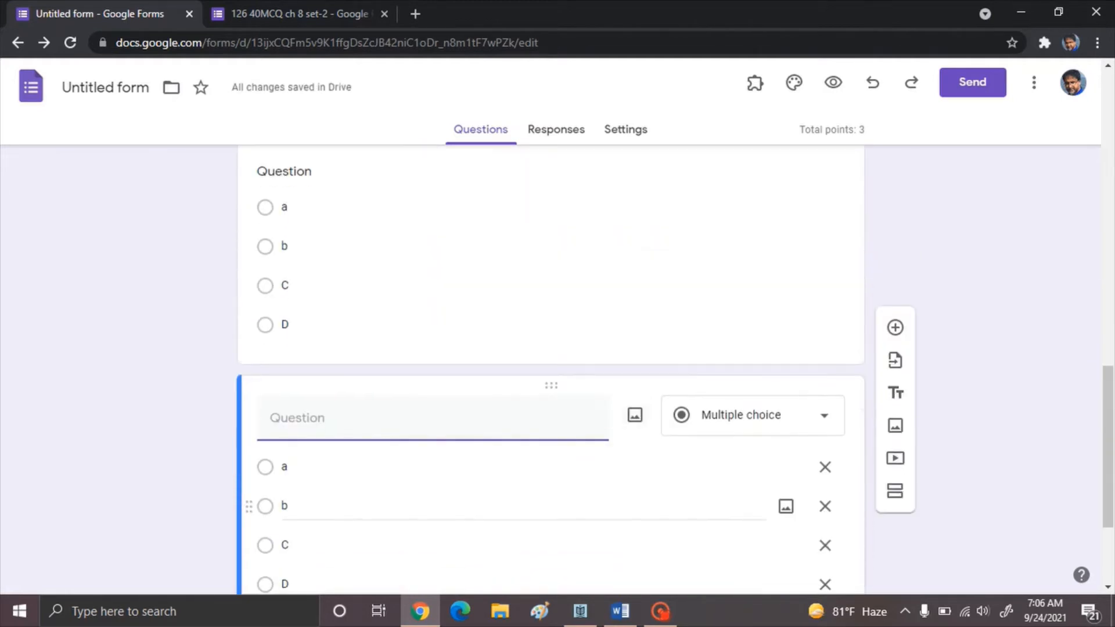
scroll(632, 511, "down", 3)
left_click(632, 513)
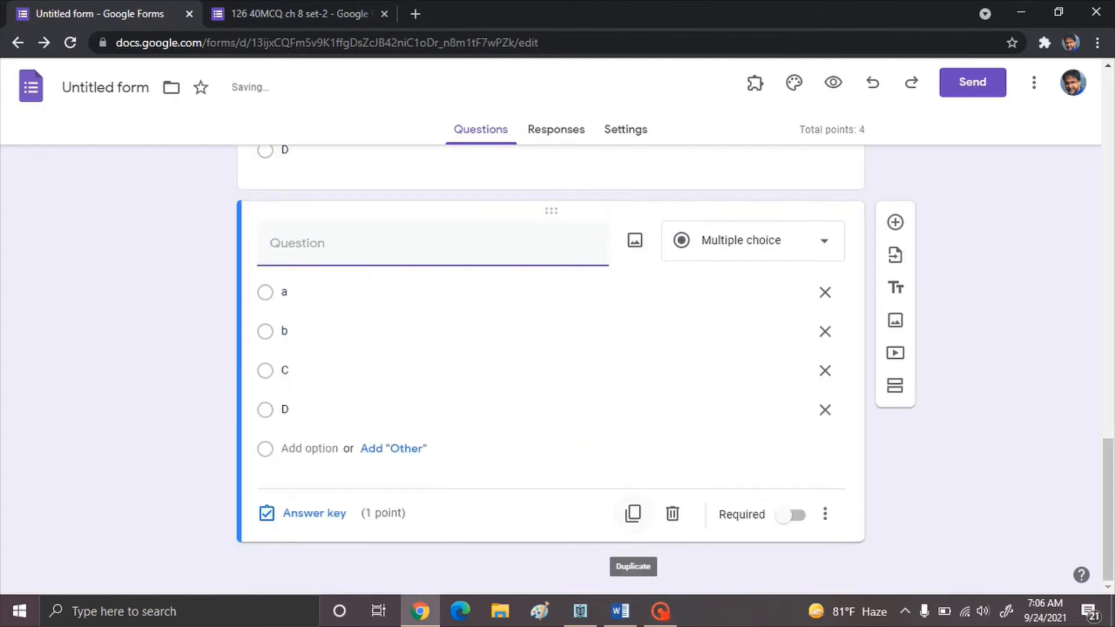
left_click(632, 514)
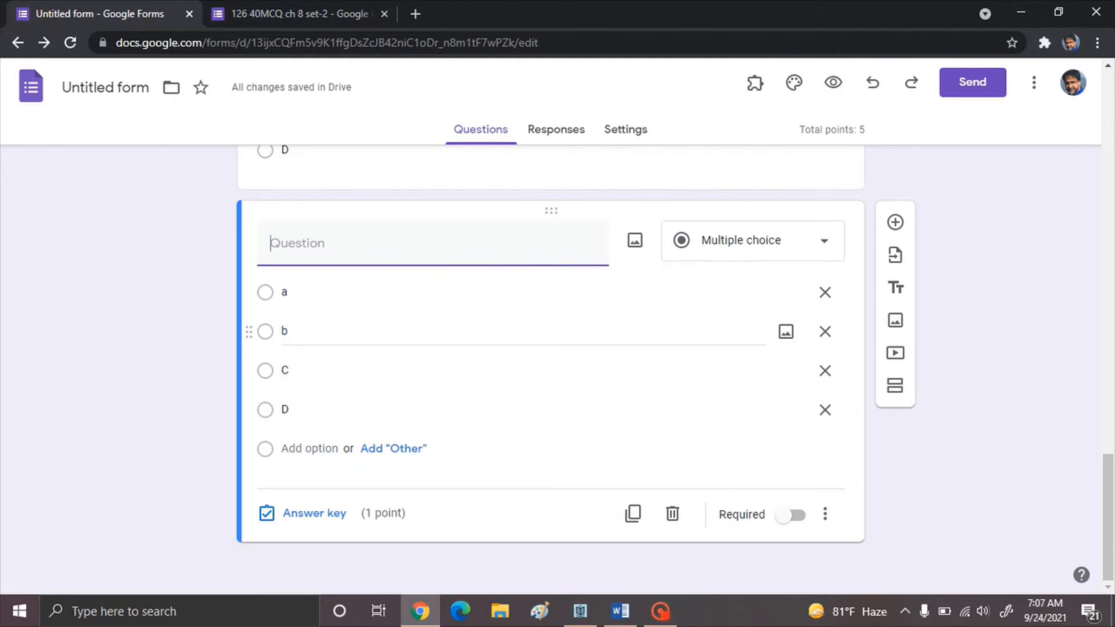
Copy "What is the volume of figure (b)?" with its options from the Word document into the blank question after the quantum theory one
scroll(550, 371, "up", 10)
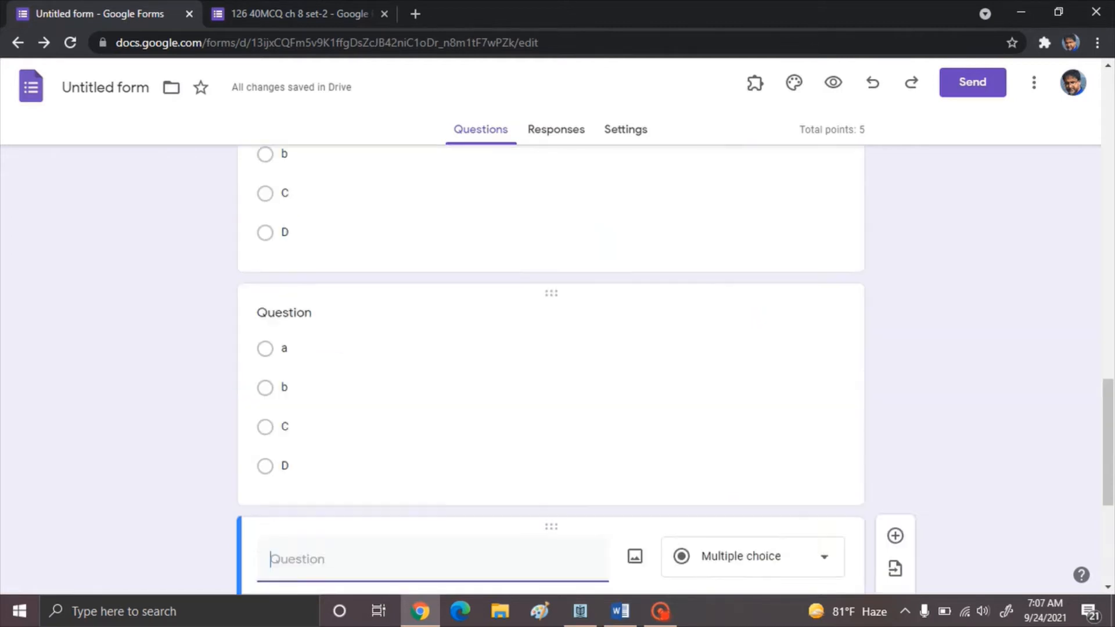
scroll(551, 372, "up", 5)
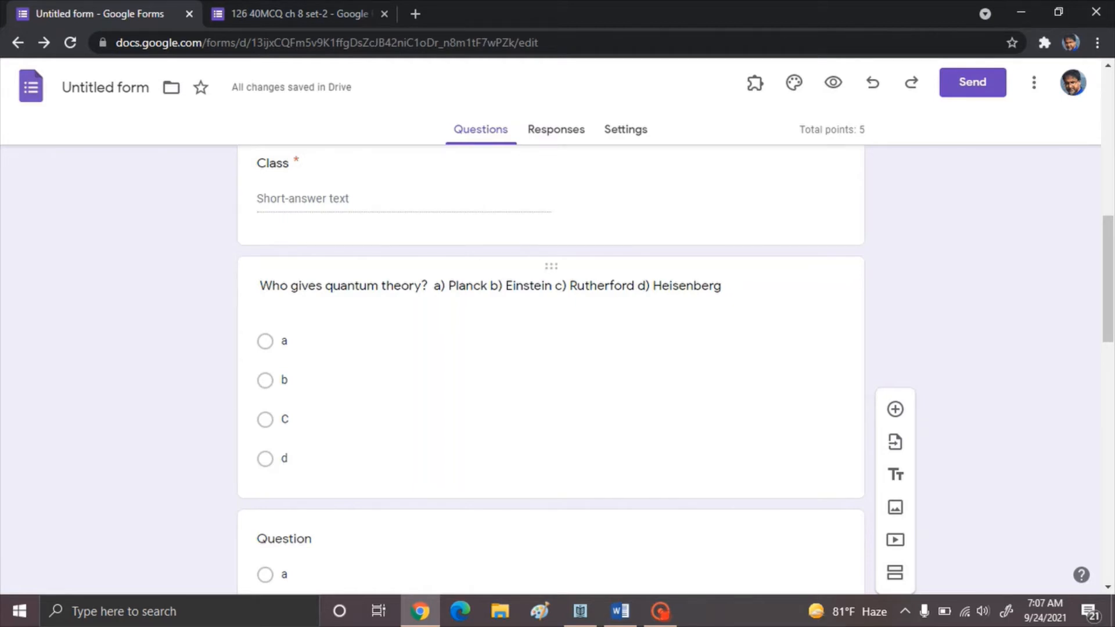
scroll(551, 372, "down", 1)
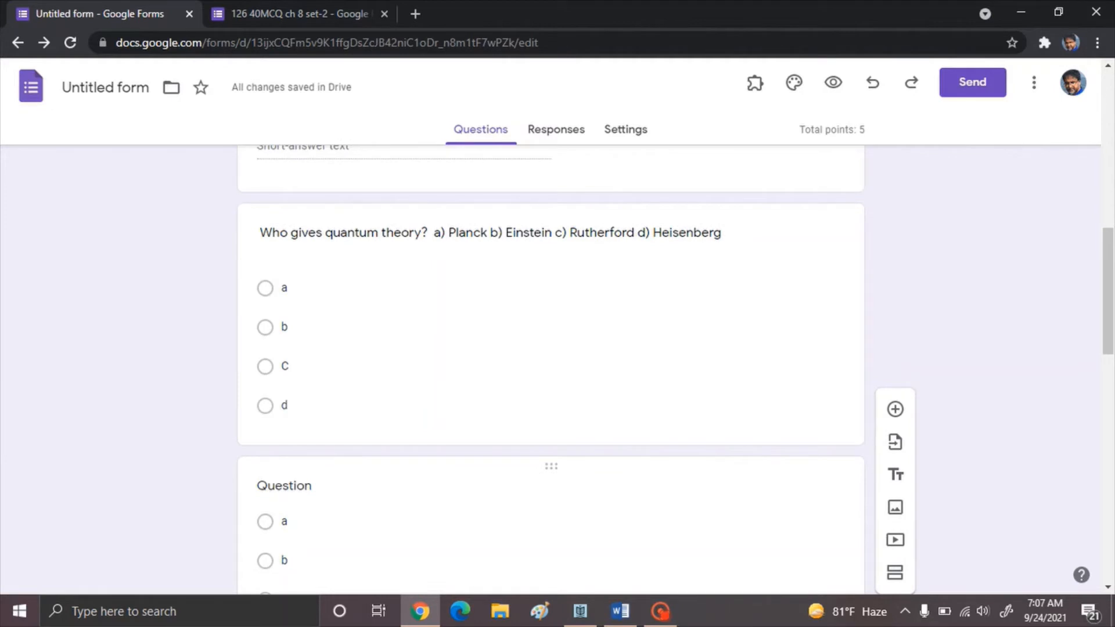
left_click(285, 487)
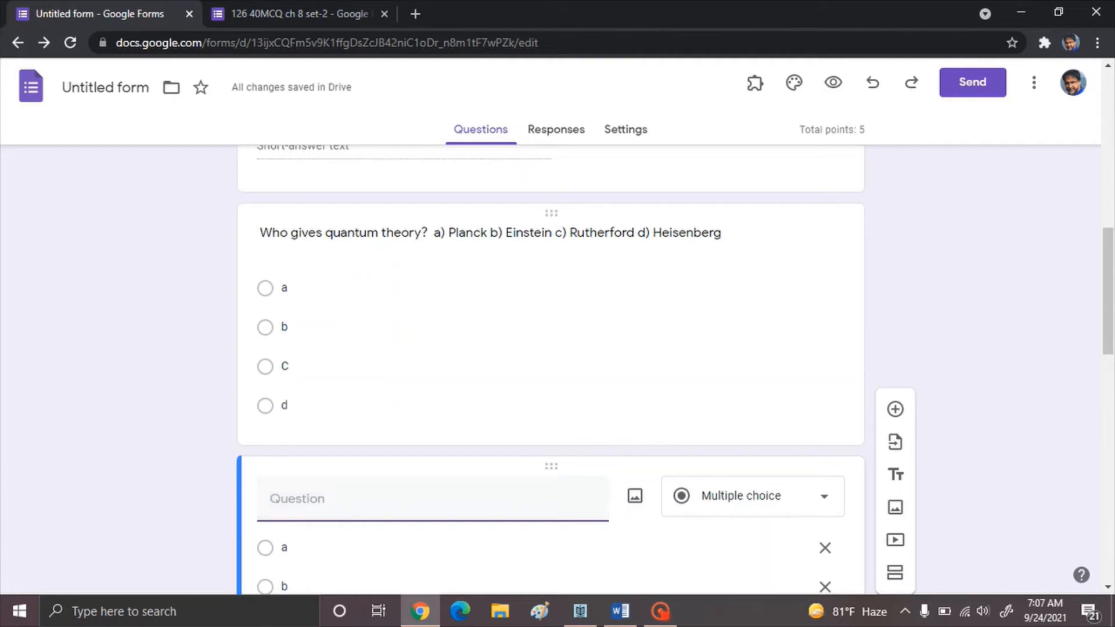
left_click(619, 611)
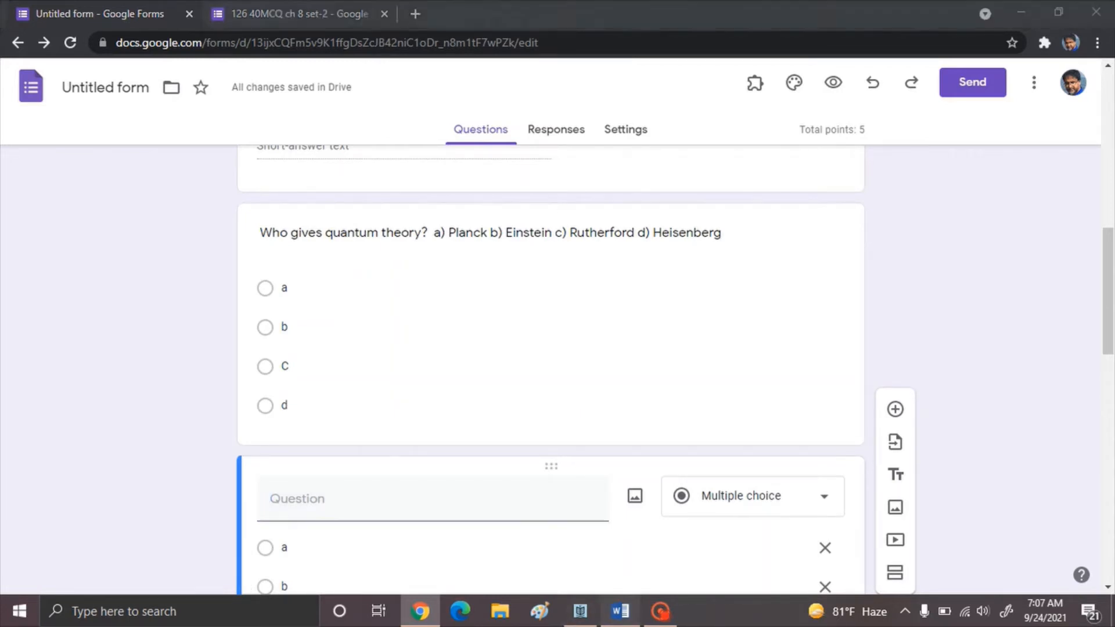
left_click(225, 510)
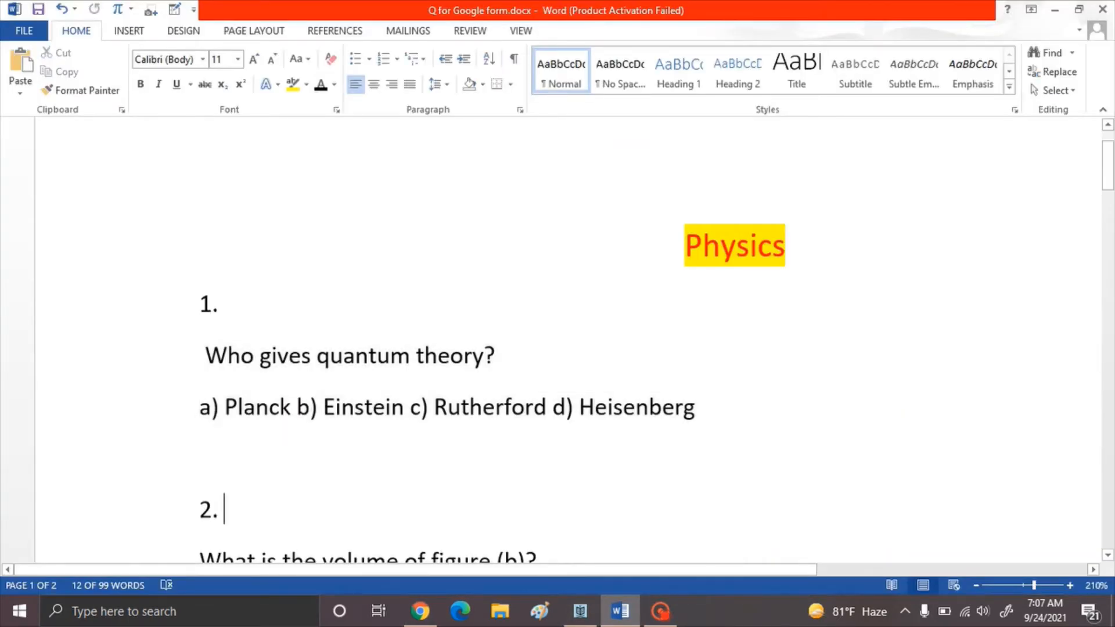
scroll(558, 339, "down", 6)
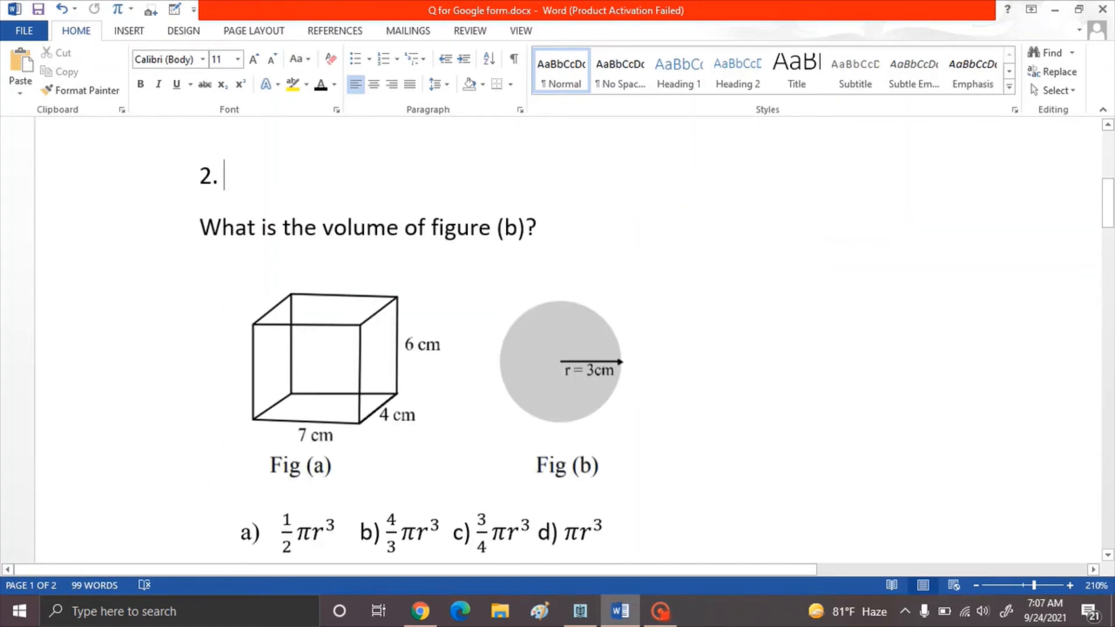
left_click(200, 227)
left_click_drag(200, 227, 620, 204)
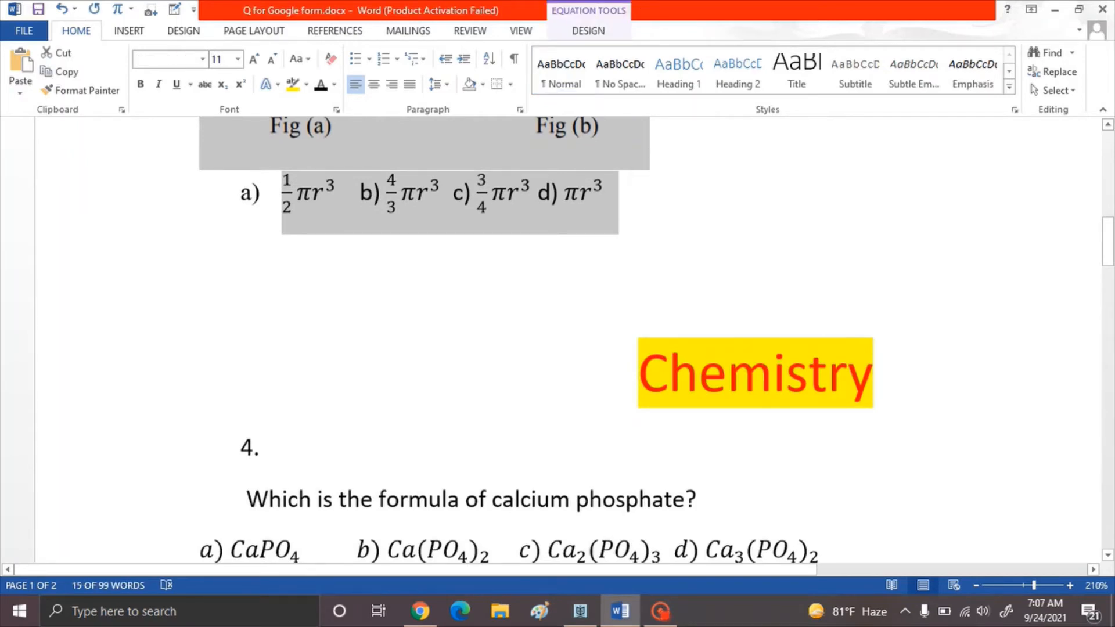
scroll(558, 340, "up", 3)
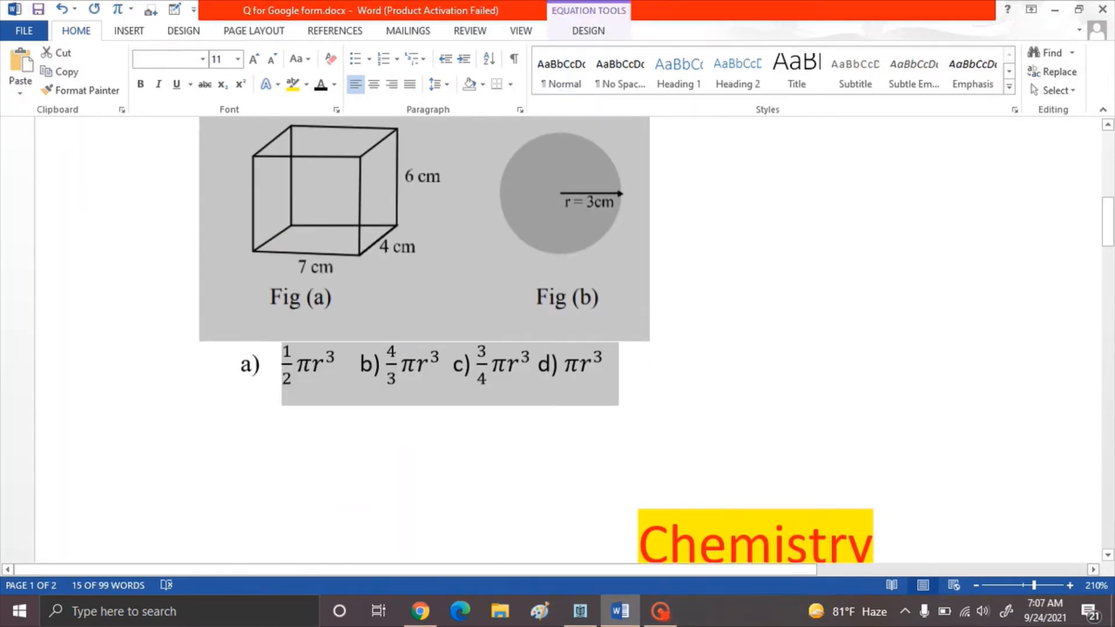
left_click(419, 611)
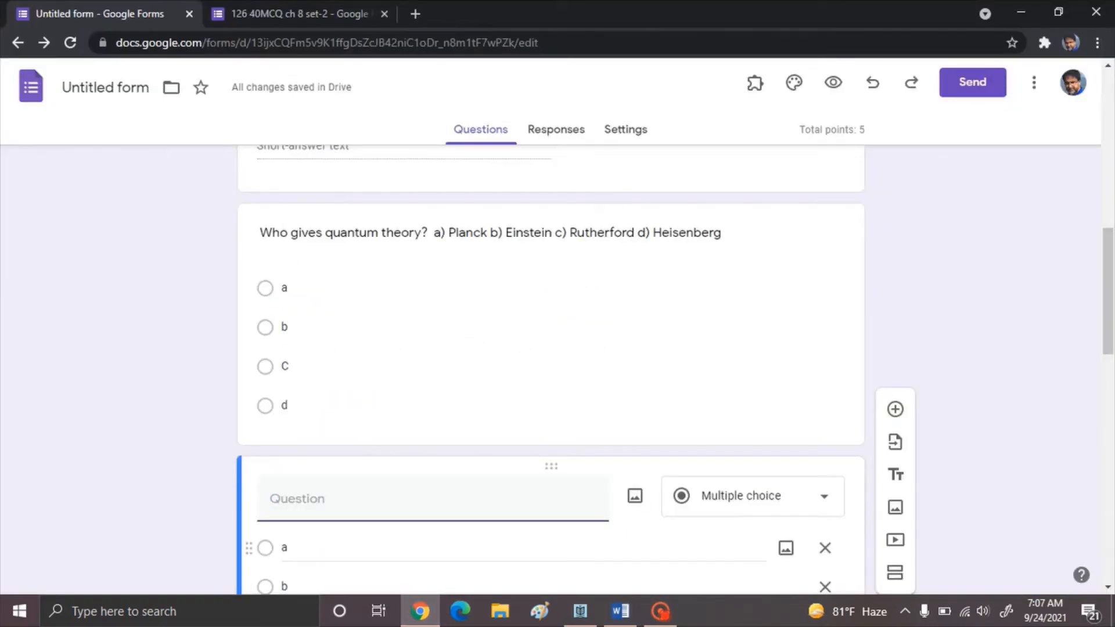
type("What is the volume of figure (b)?  1/2 πr^3  b) 4/3 πr^3 c) 3/4 πr^3 d) πr^3")
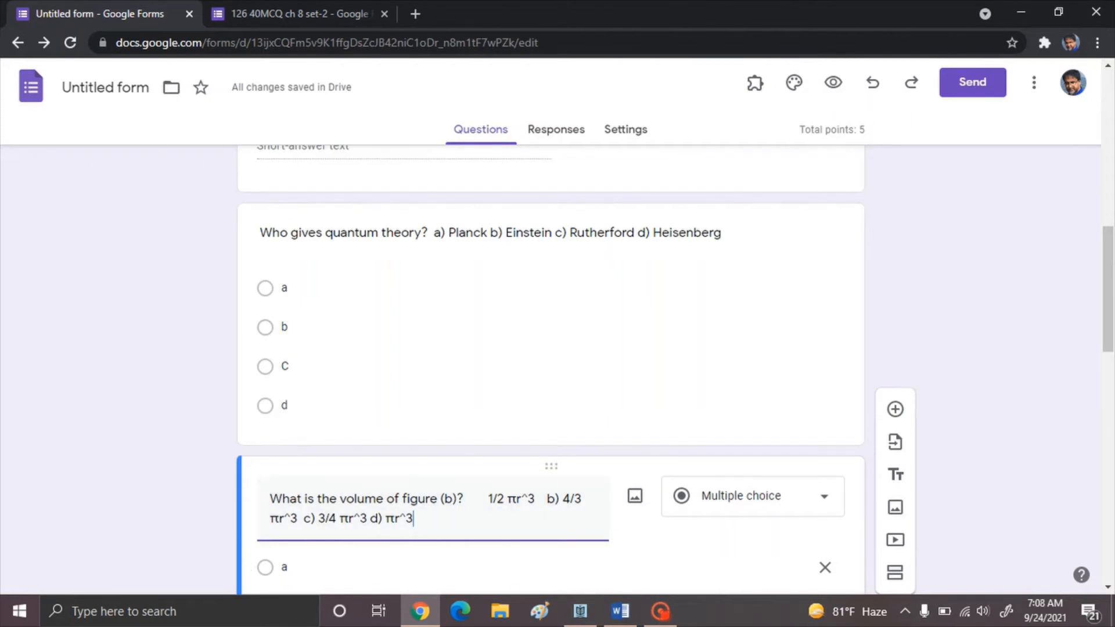
Switch to Word, bring the whole volume question with its figures and options into view, and create a new blank document
left_click(620, 611)
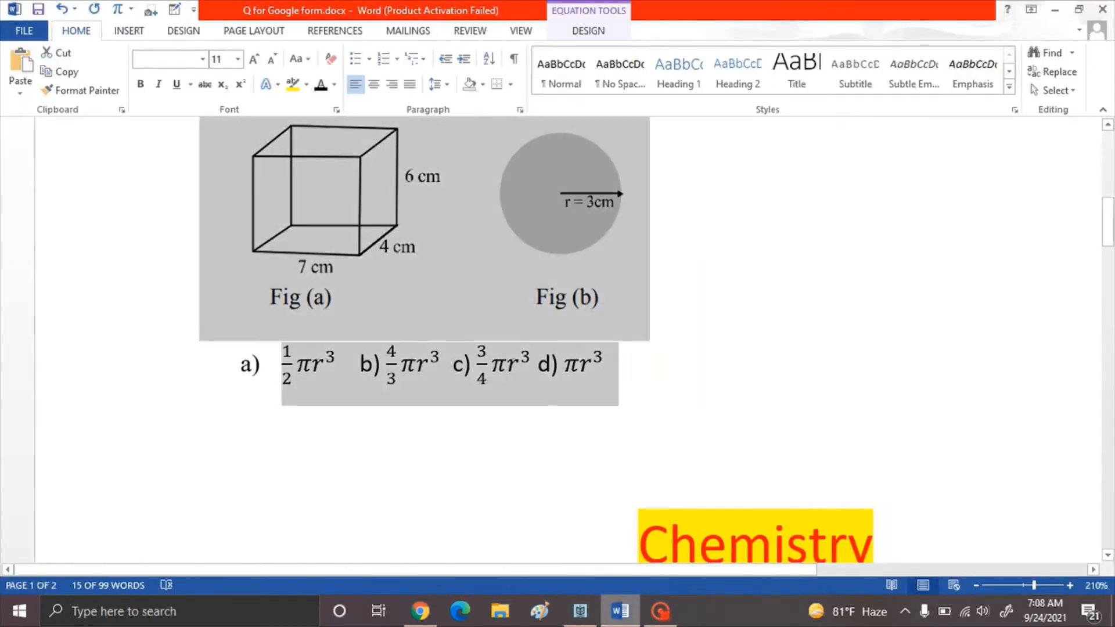
left_click(241, 473)
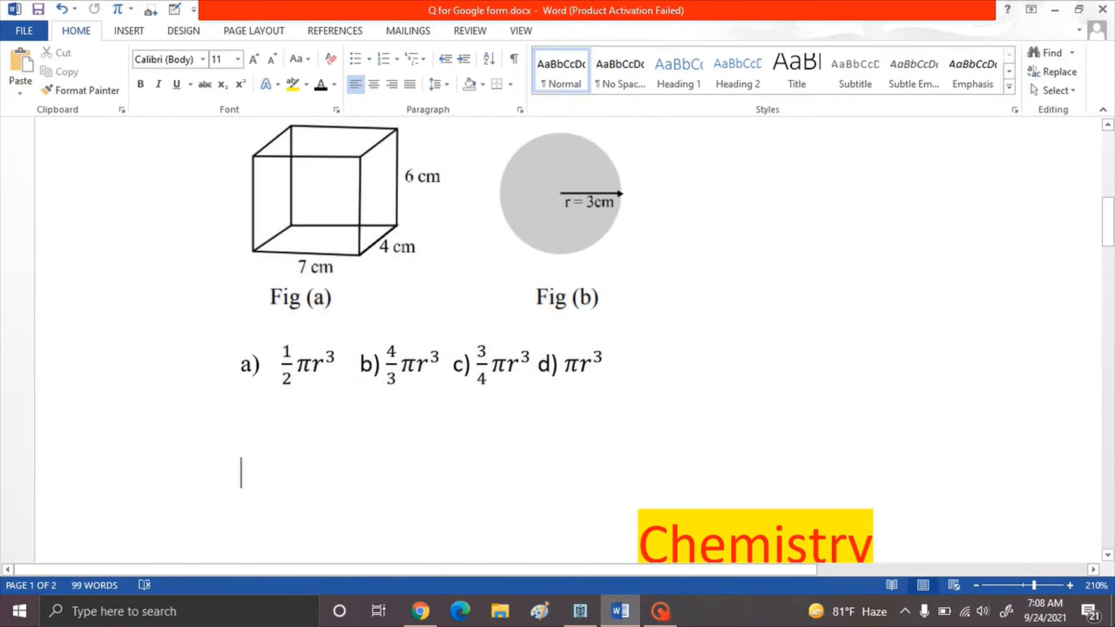
scroll(568, 340, "up", 1)
scroll(568, 339, "up", 1)
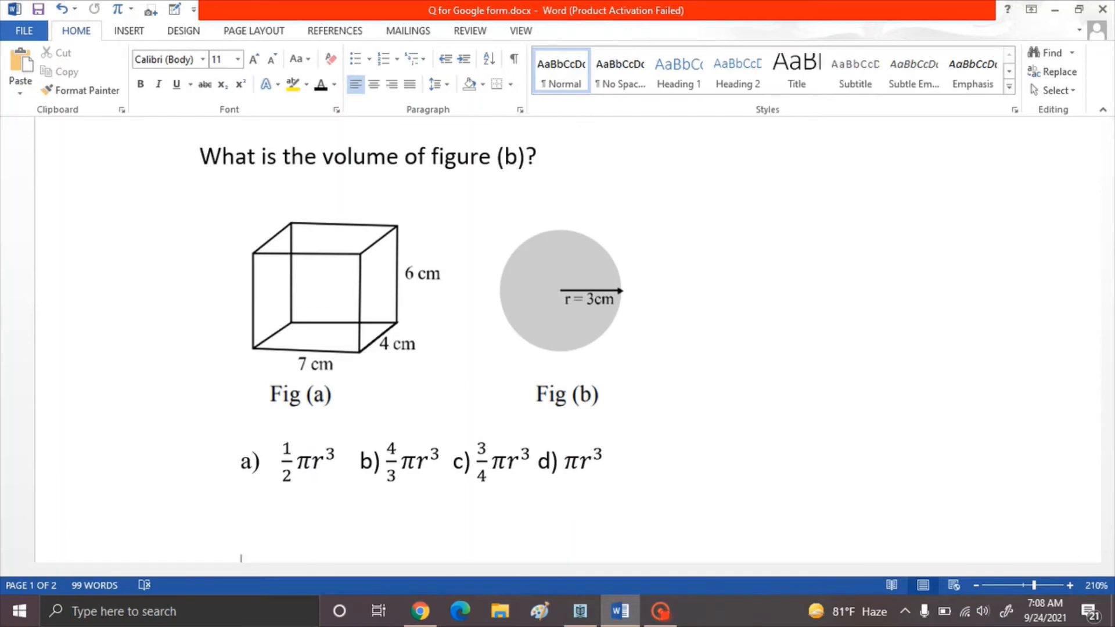
left_click(24, 30)
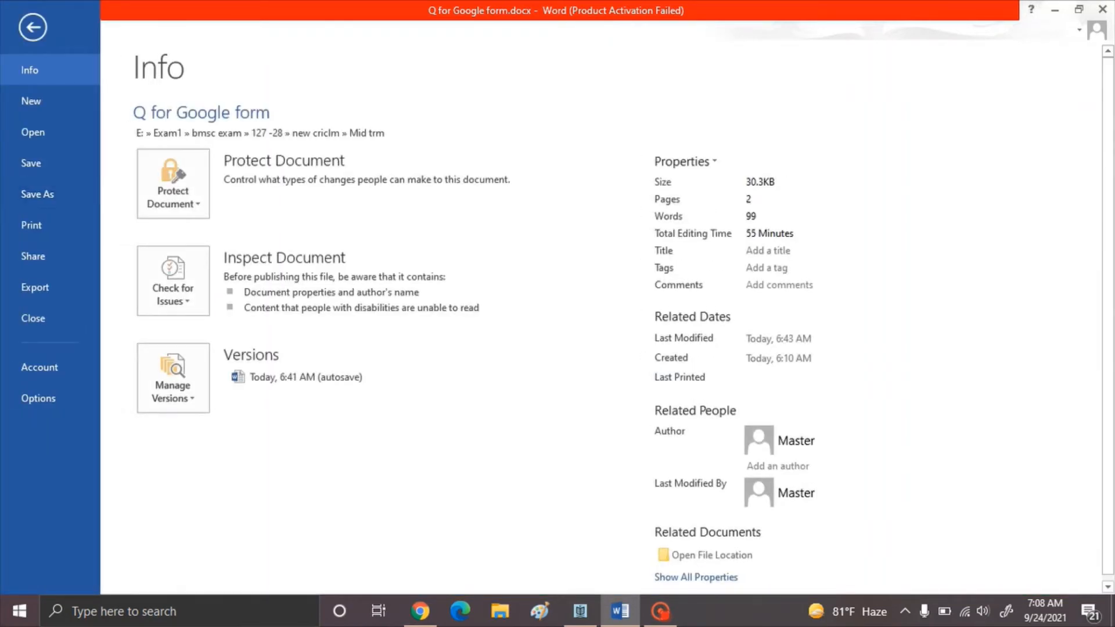
left_click(31, 100)
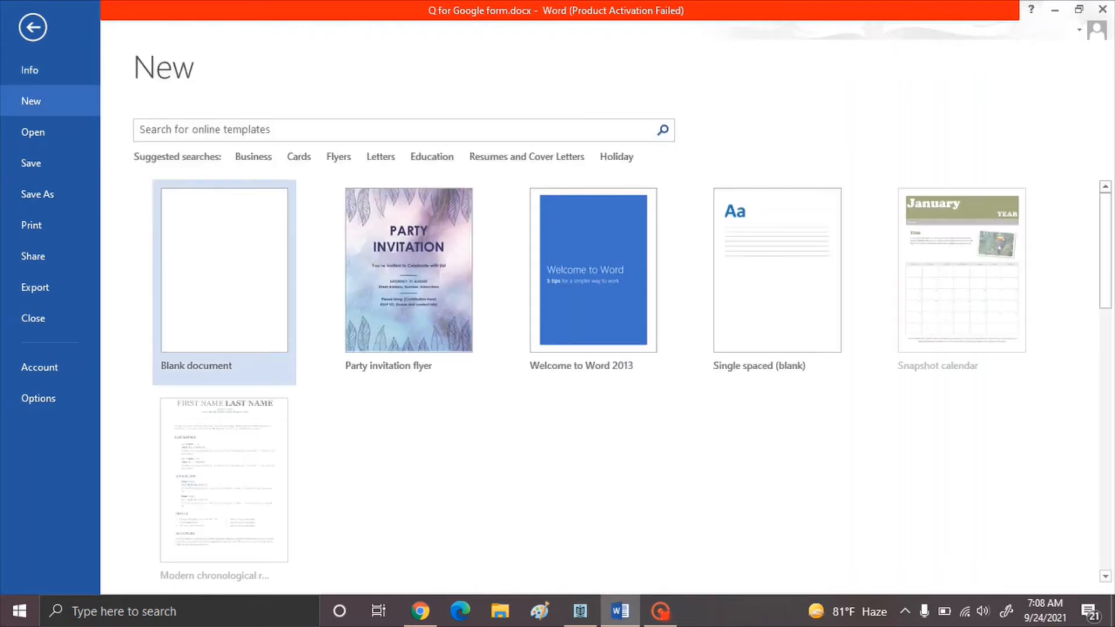
key("Escape")
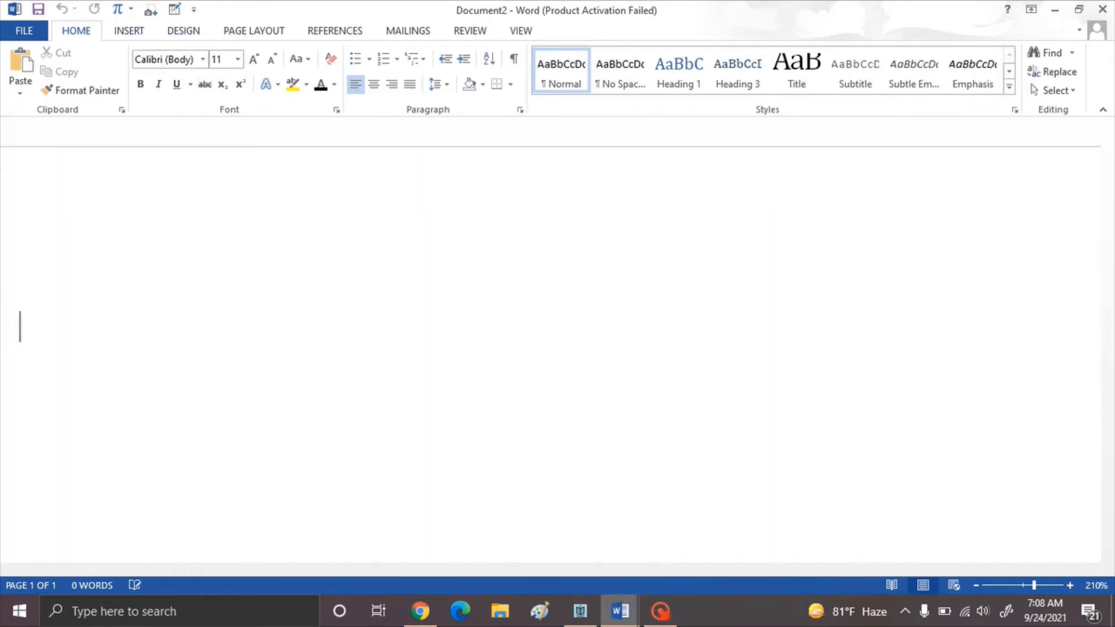
Insert a screen clipping of the volume question, covering its text, both figures and the answer options, into the blank document
left_click(129, 30)
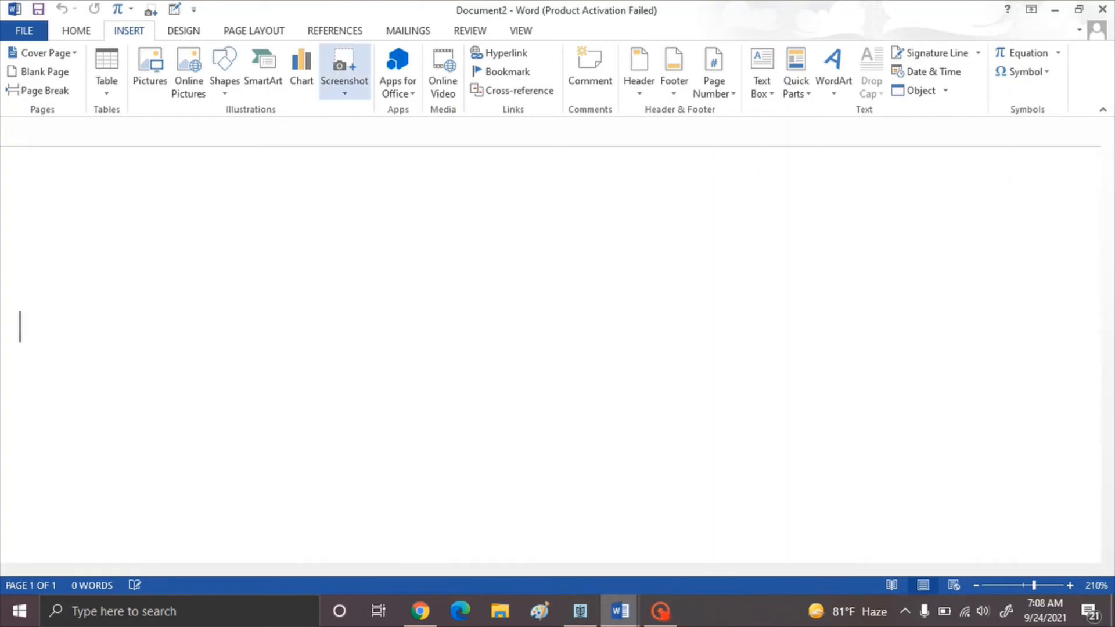
left_click(344, 72)
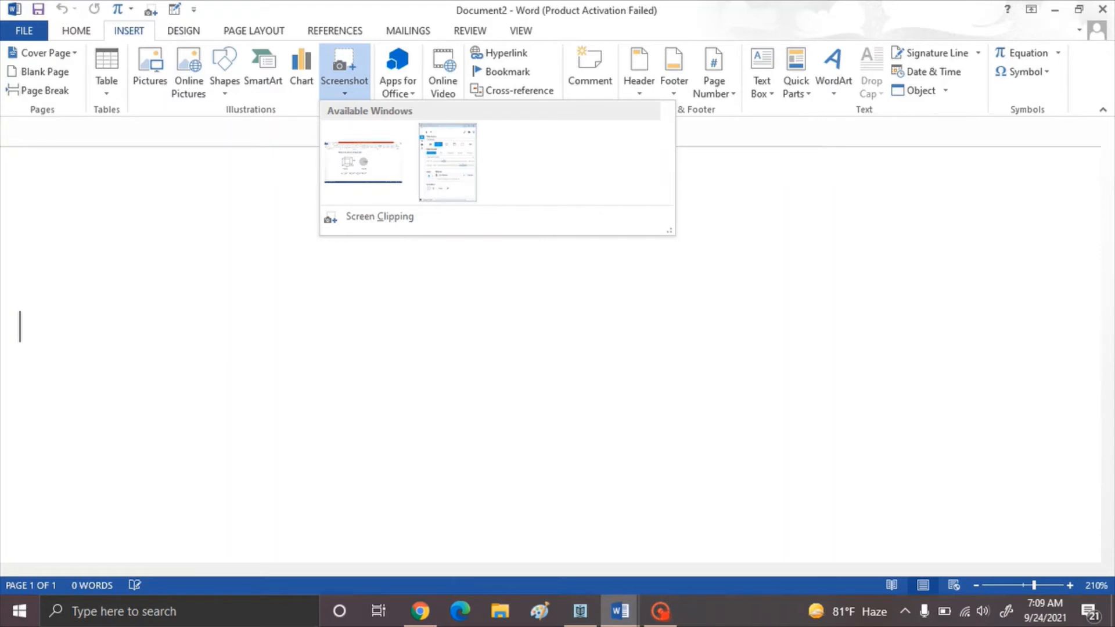
left_click(379, 216)
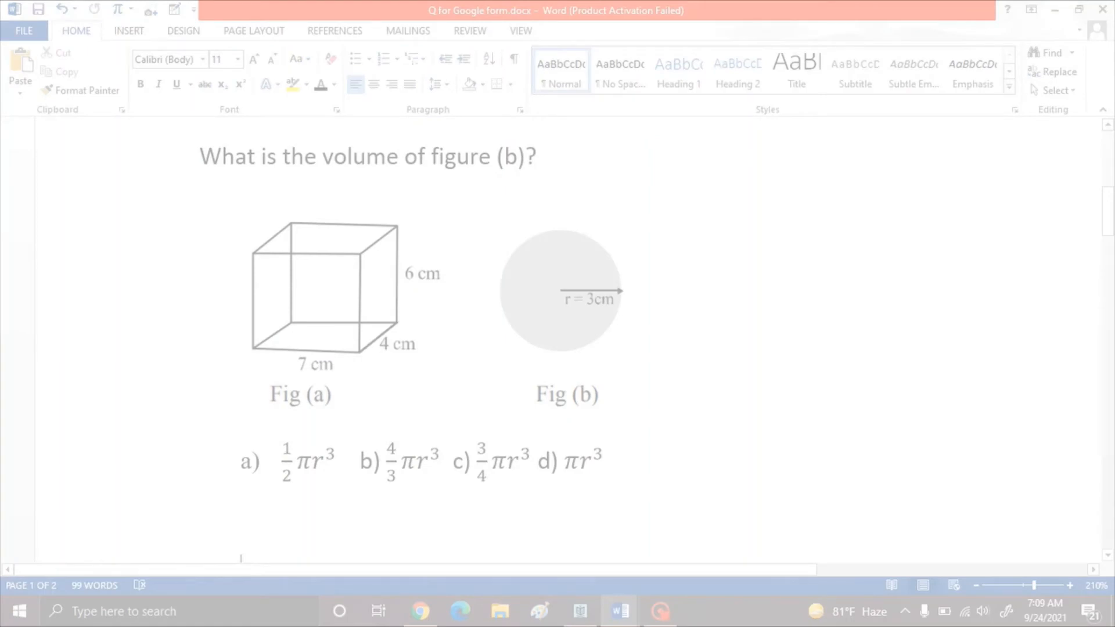
left_click_drag(166, 132, 651, 495)
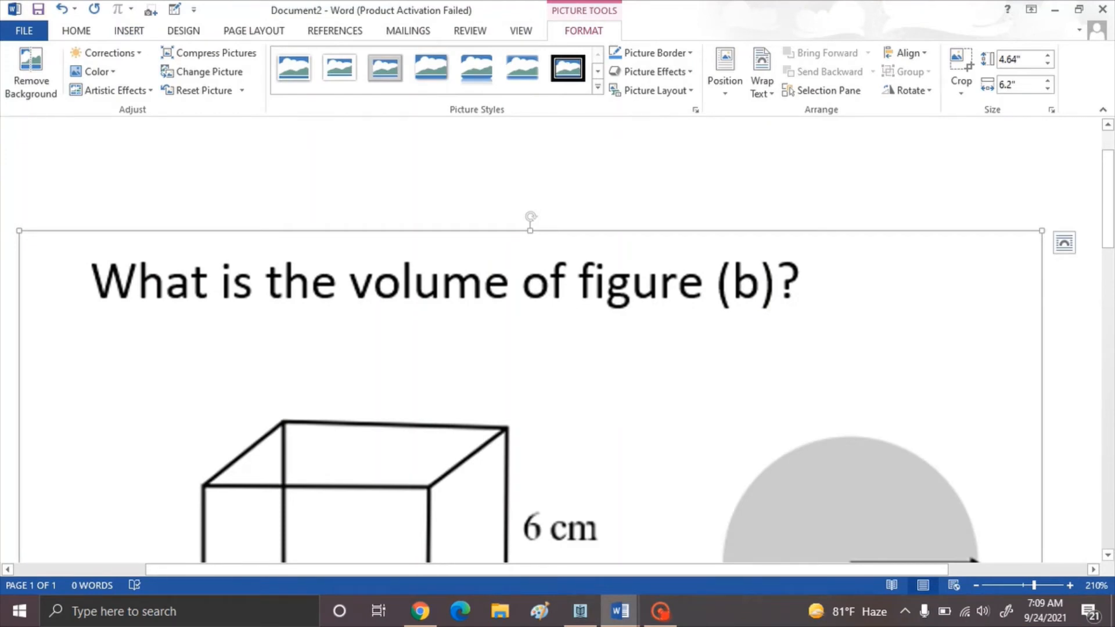
Cut the clipped question picture from the Word document and paste it onto the blank canvas in Paint
scroll(557, 348, "down", 7)
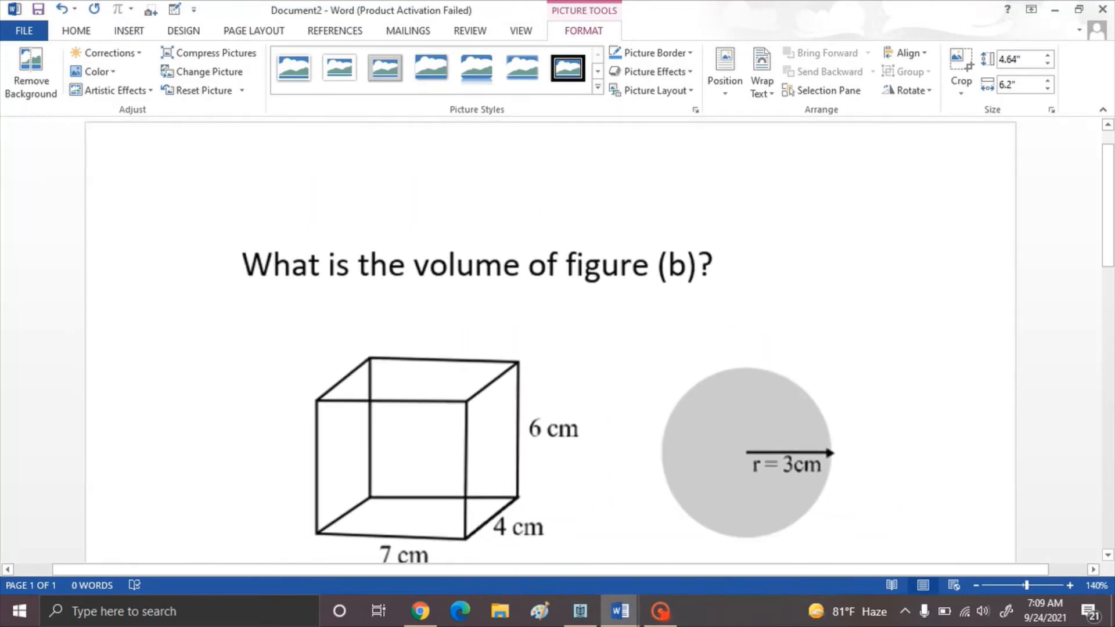
scroll(557, 348, "down", 2)
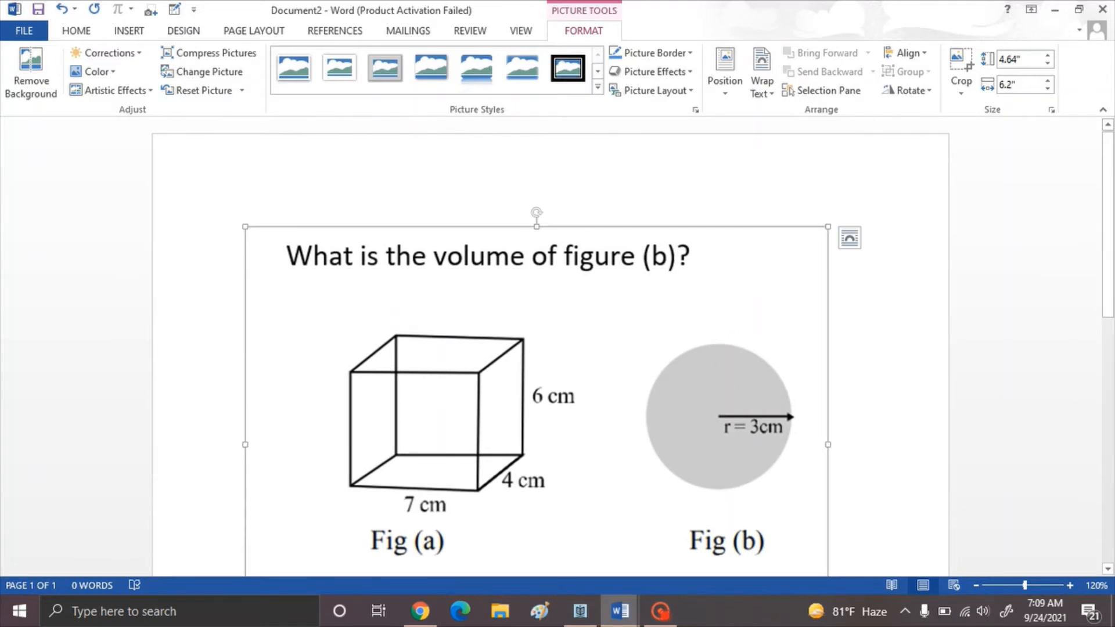
key("Delete")
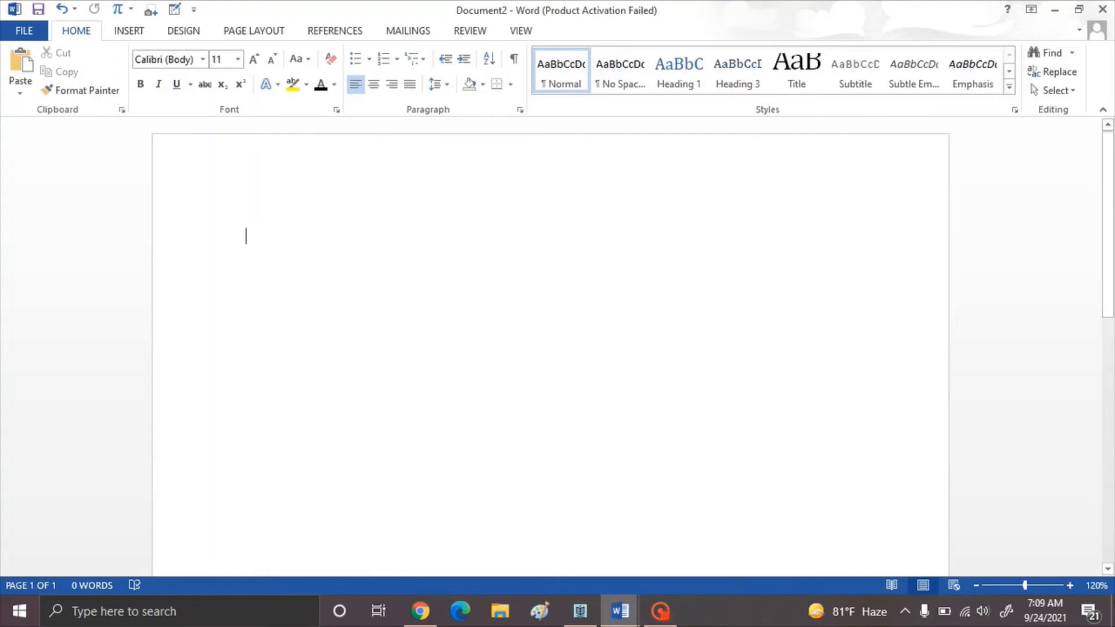
left_click(539, 611)
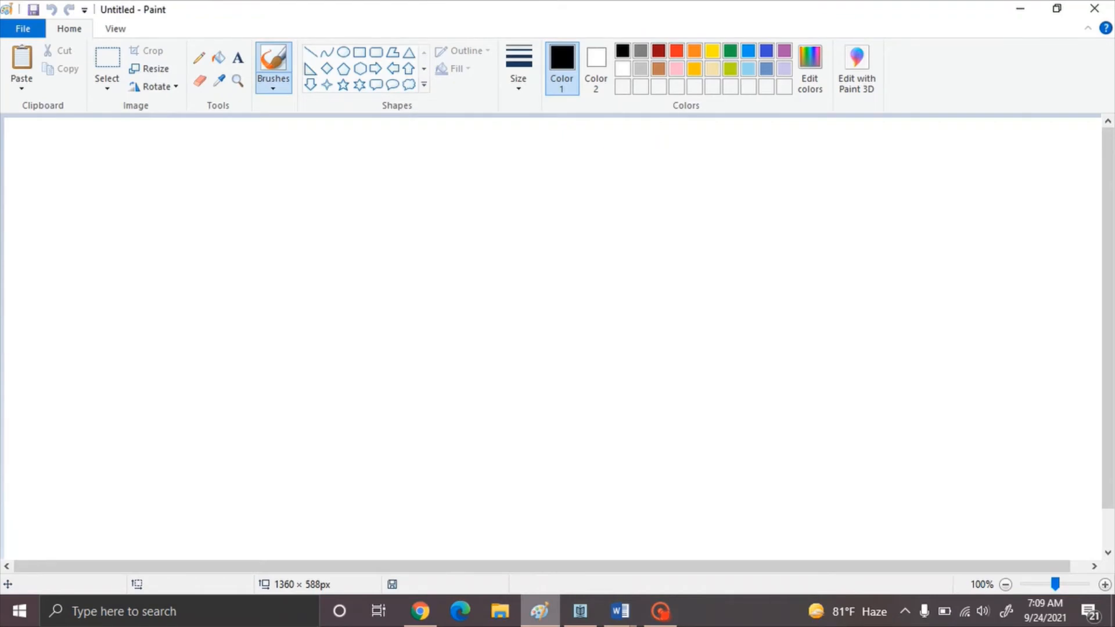
key("ctrl+v")
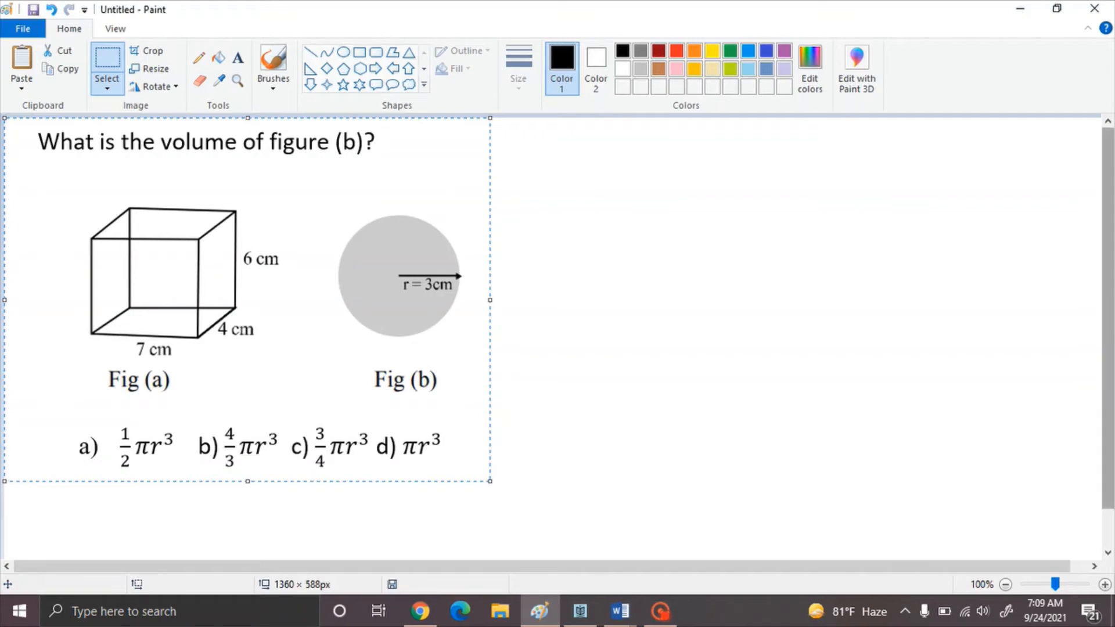
scroll(551, 343, "down", 3)
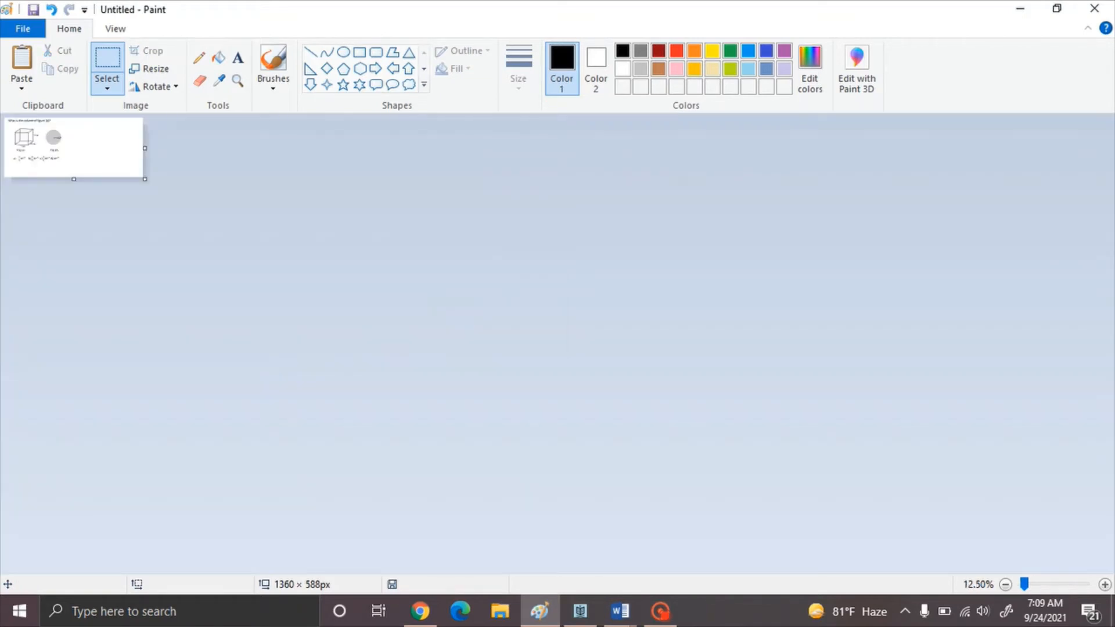
Shrink the canvas around the pasted volume question to about 680 × 488 px, keeping its figures and answer options
left_click_drag(142, 177, 74, 167)
scroll(58, 151, "up", 3)
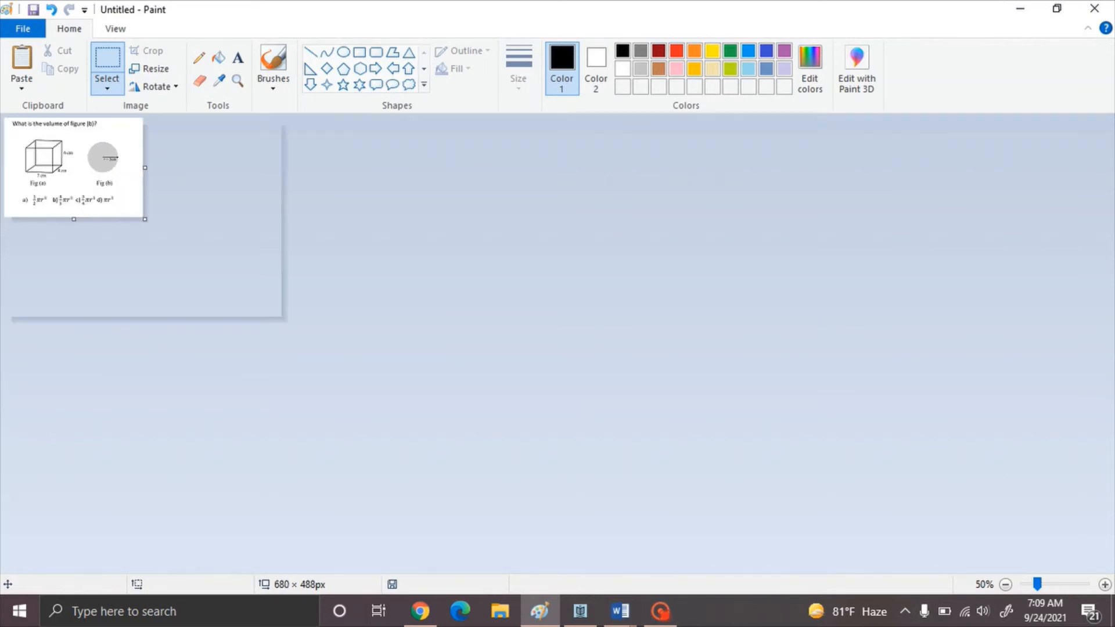
scroll(58, 151, "down", 2)
scroll(142, 218, "up", 1)
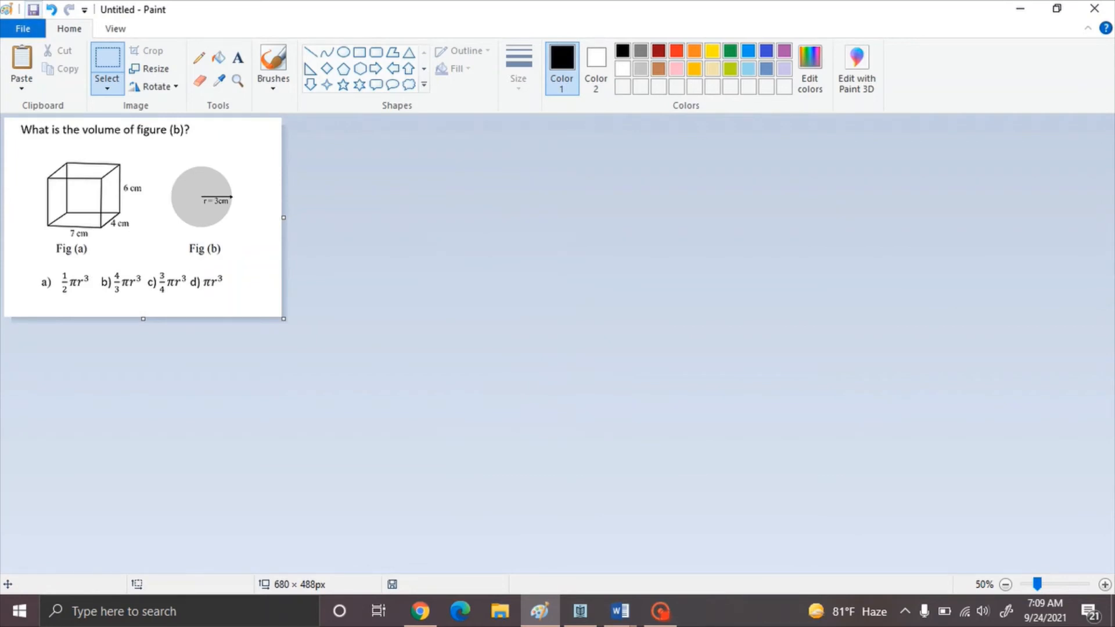
Save the picture as a PNG named q2 on the Desktop
left_click(33, 9)
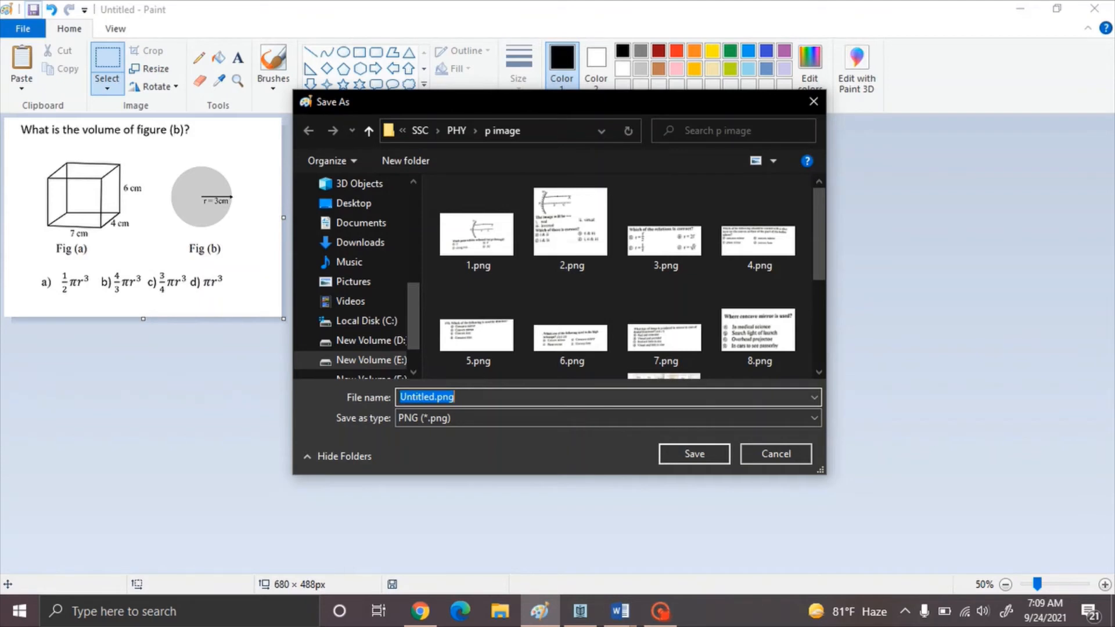
type("q2")
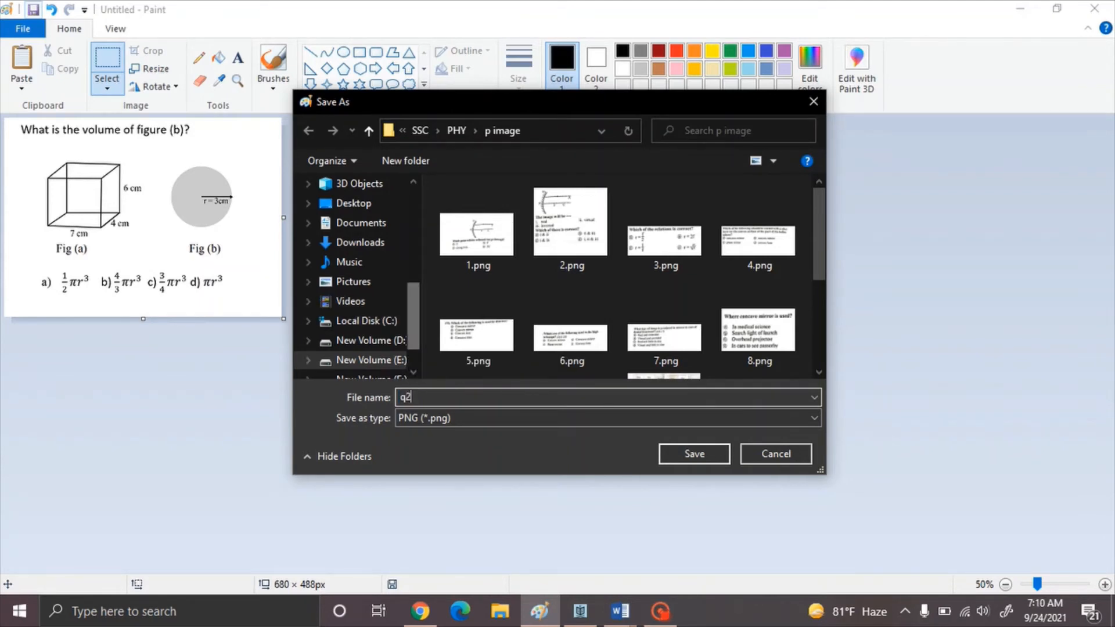
scroll(354, 291, "up", 5)
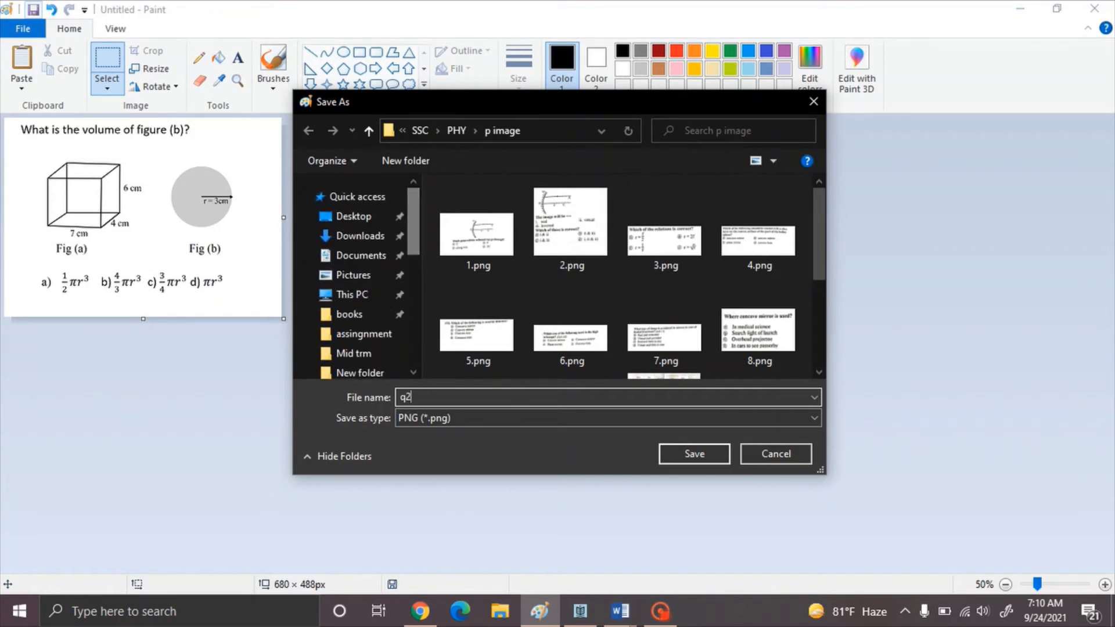
left_click(353, 216)
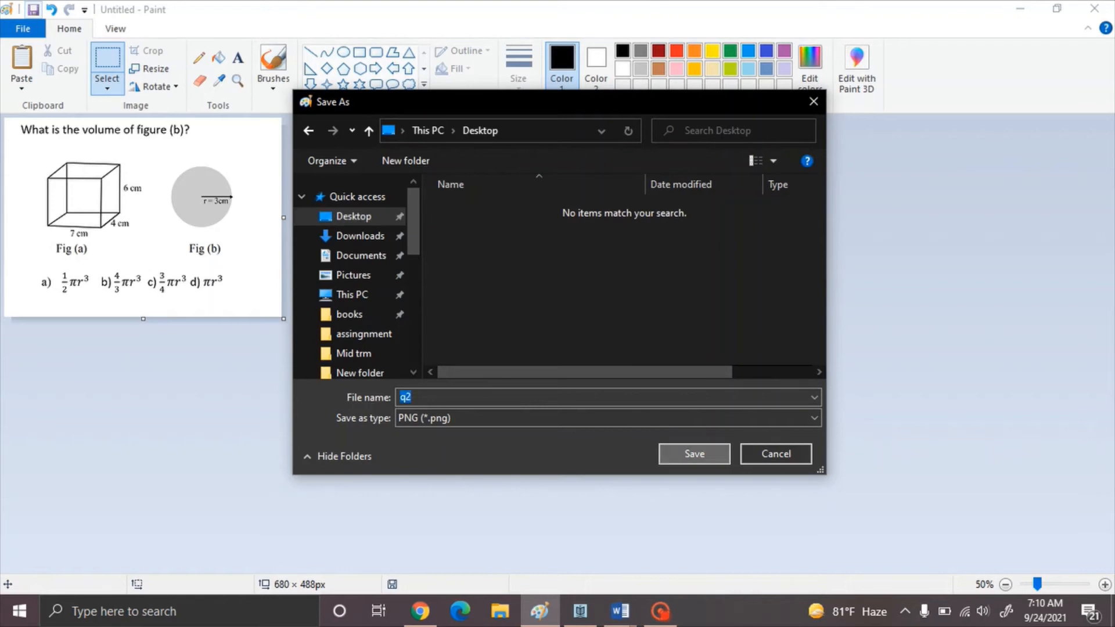
key("Return")
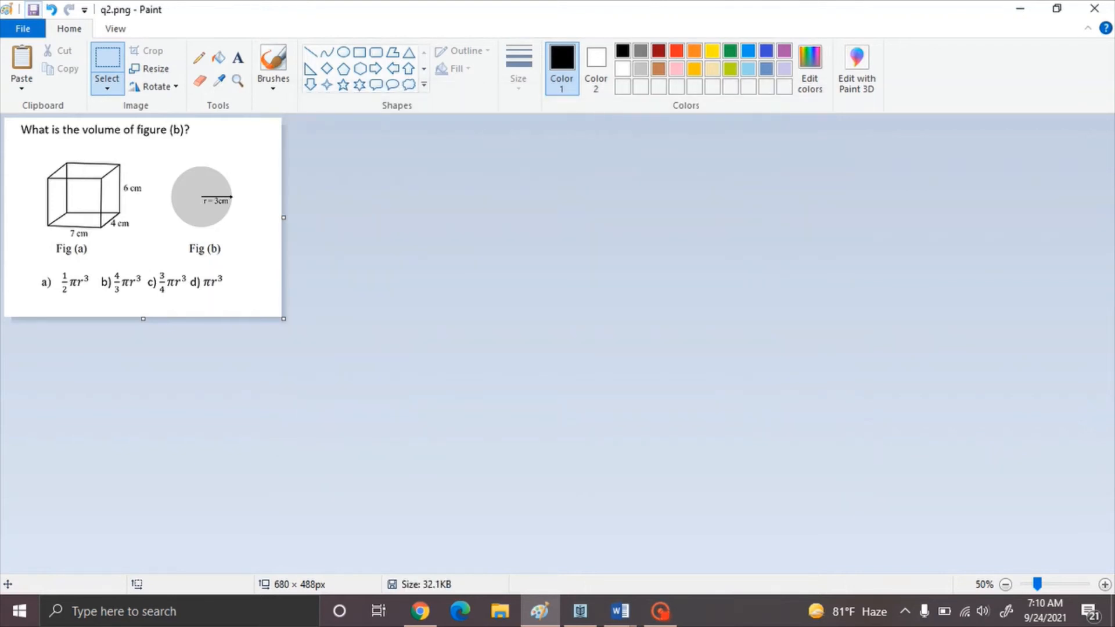
Switch to the Google Forms quiz and clear the text of the "What is the volume of figure (b)?" question
mouse_move(421, 611)
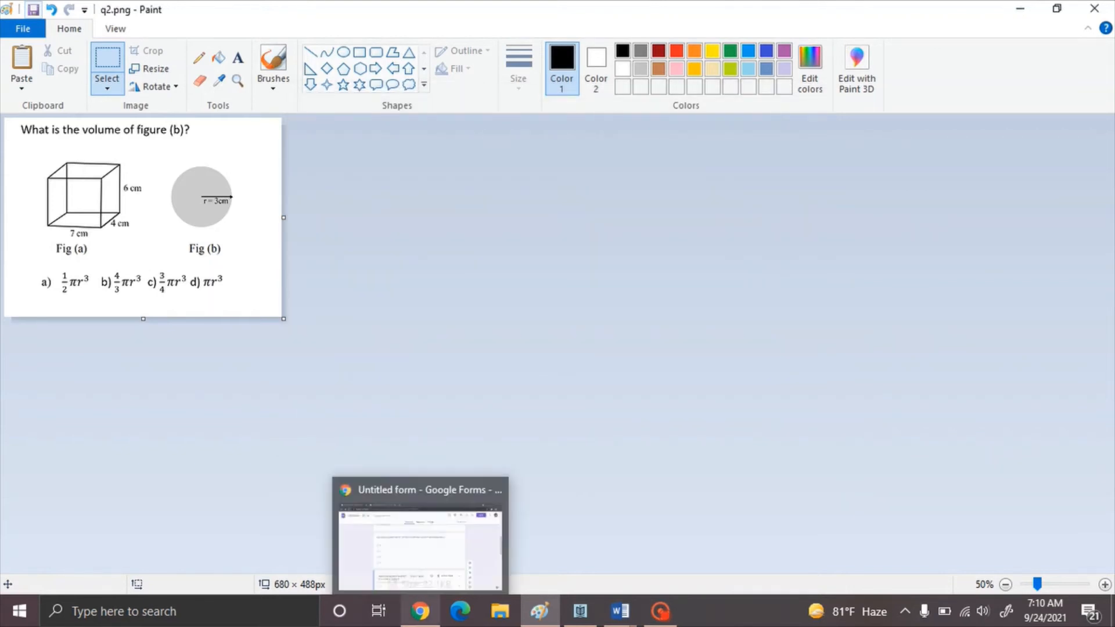
left_click(420, 546)
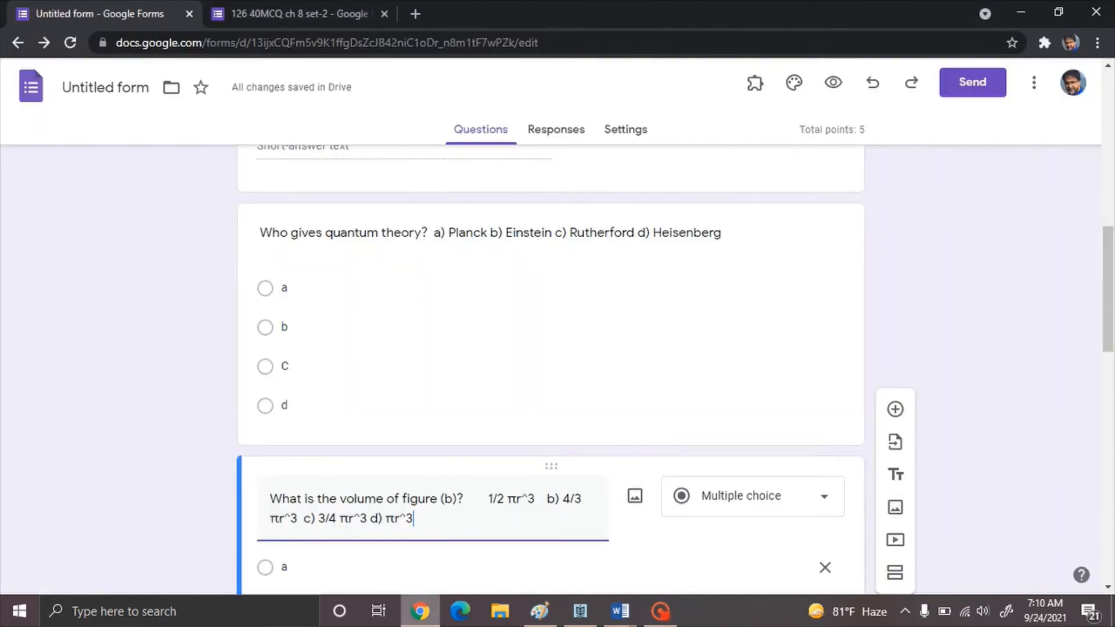
scroll(550, 467, "down", 3)
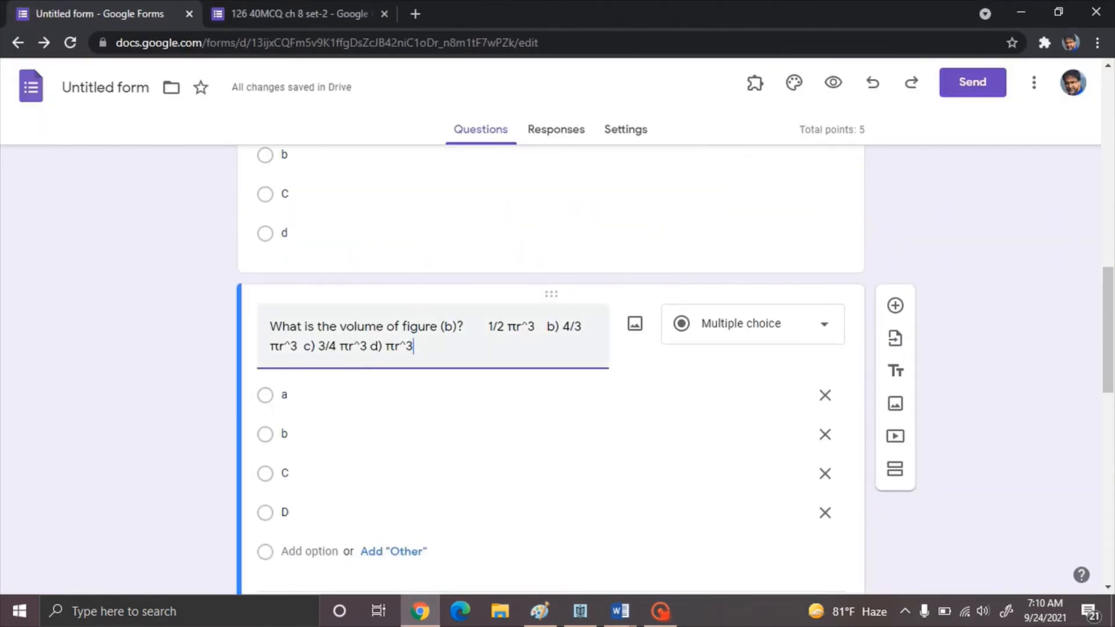
key("ctrl+a")
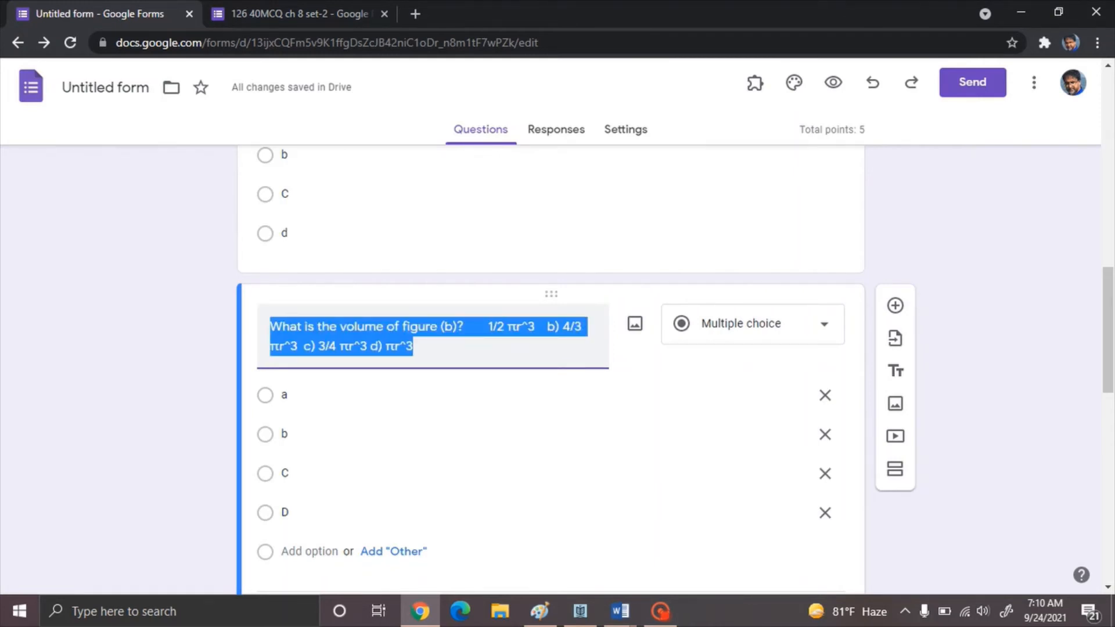
key("ctrl+x")
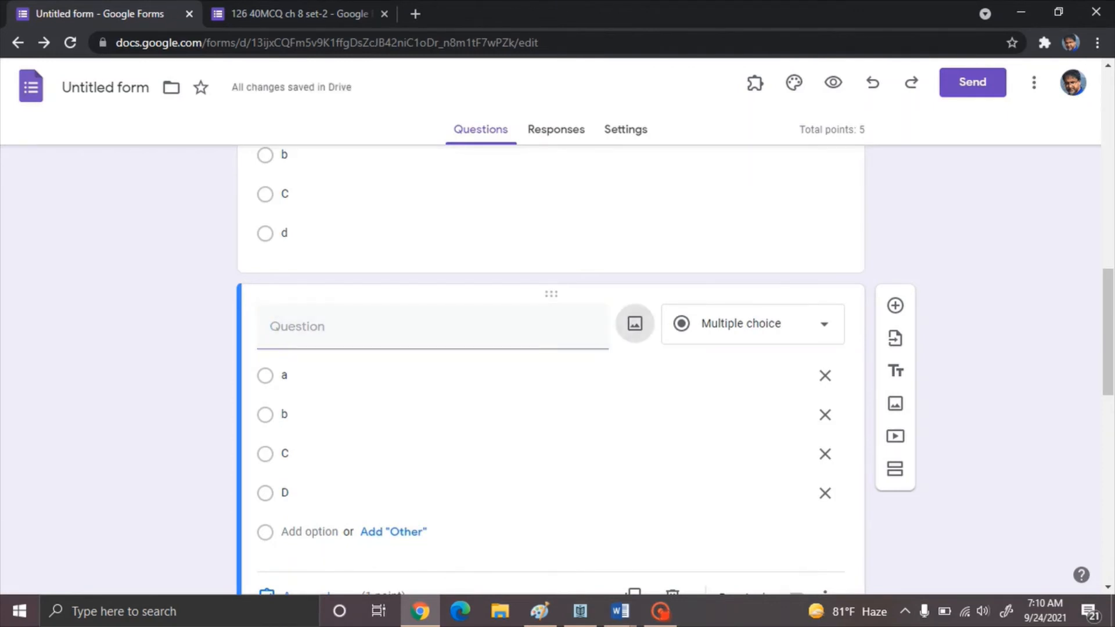
Upload q2.png from the Desktop as the image of the emptied multiple-choice question
left_click(634, 323)
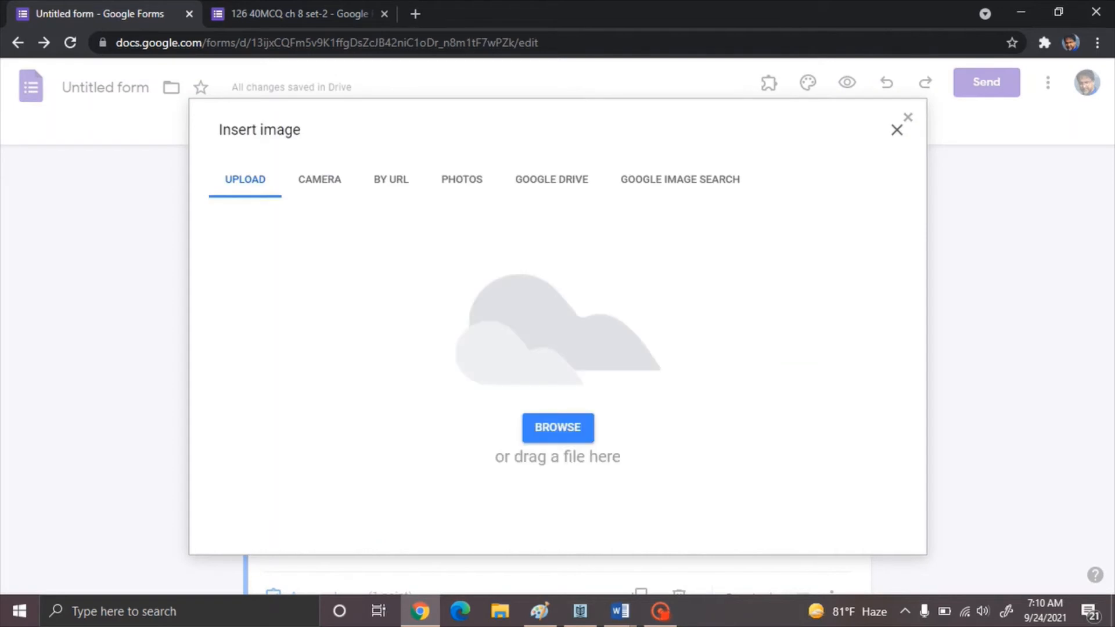
left_click(558, 427)
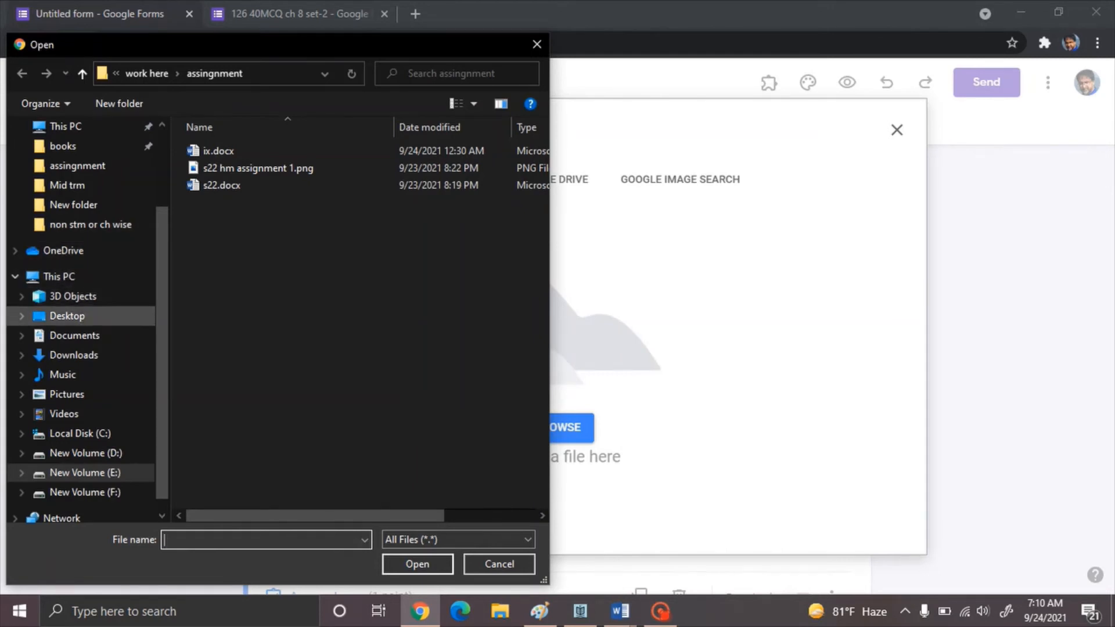
left_click(67, 315)
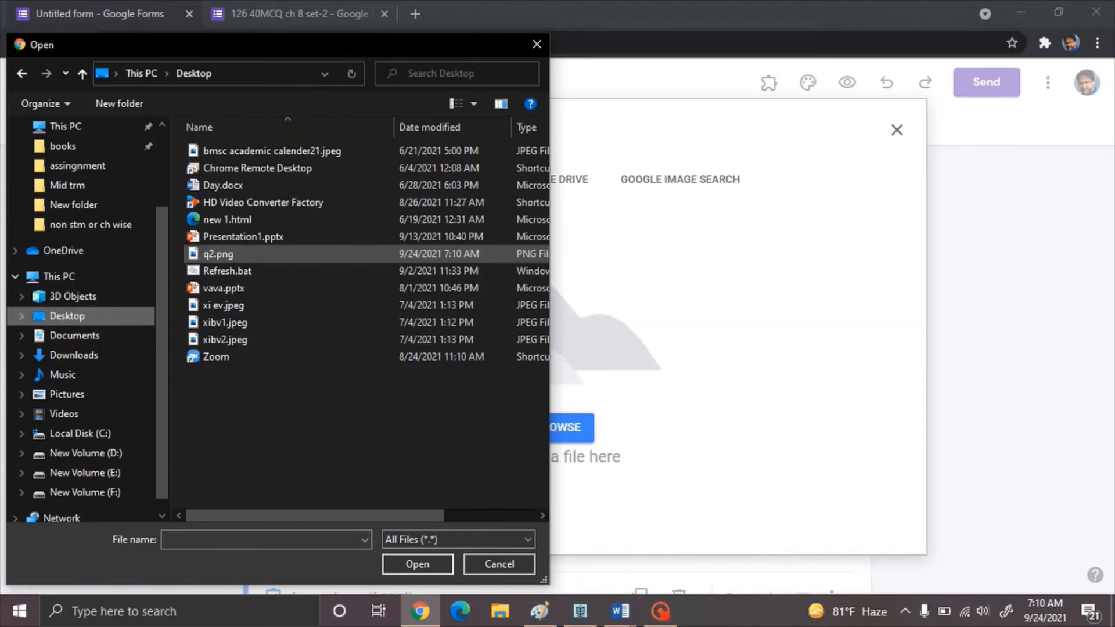
double_click(217, 254)
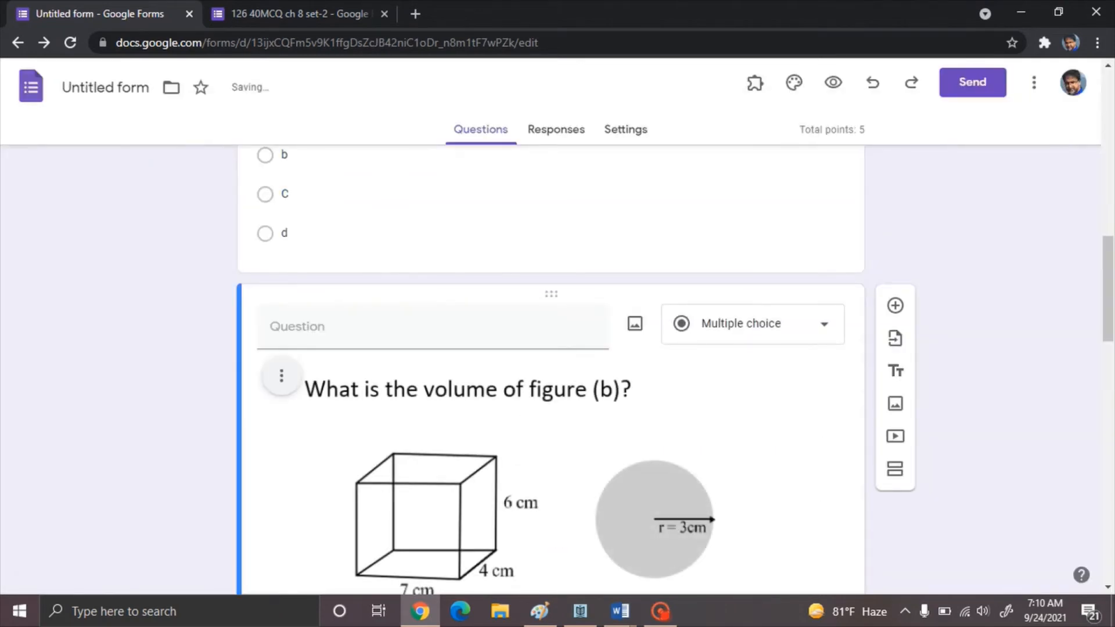
scroll(550, 370, "down", 5)
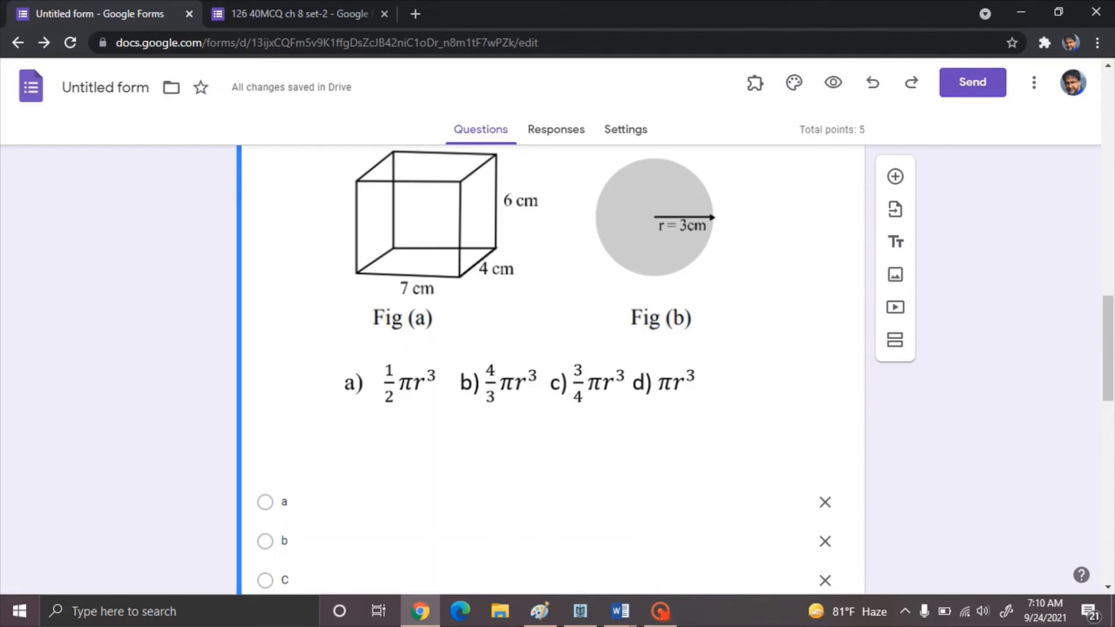
scroll(551, 370, "up", 4)
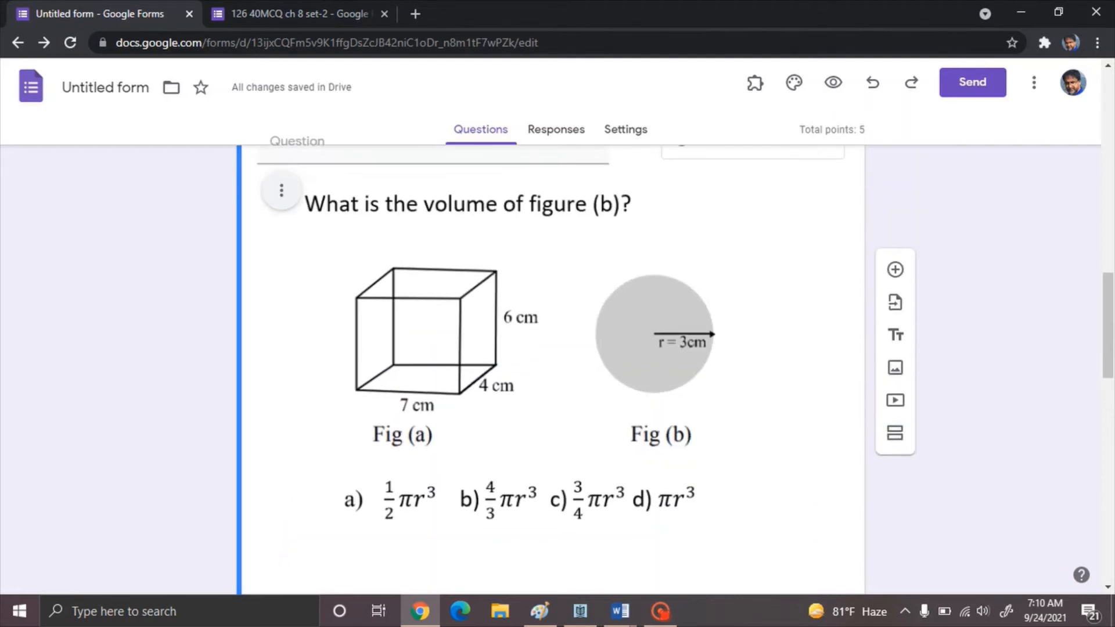
scroll(551, 370, "down", 3)
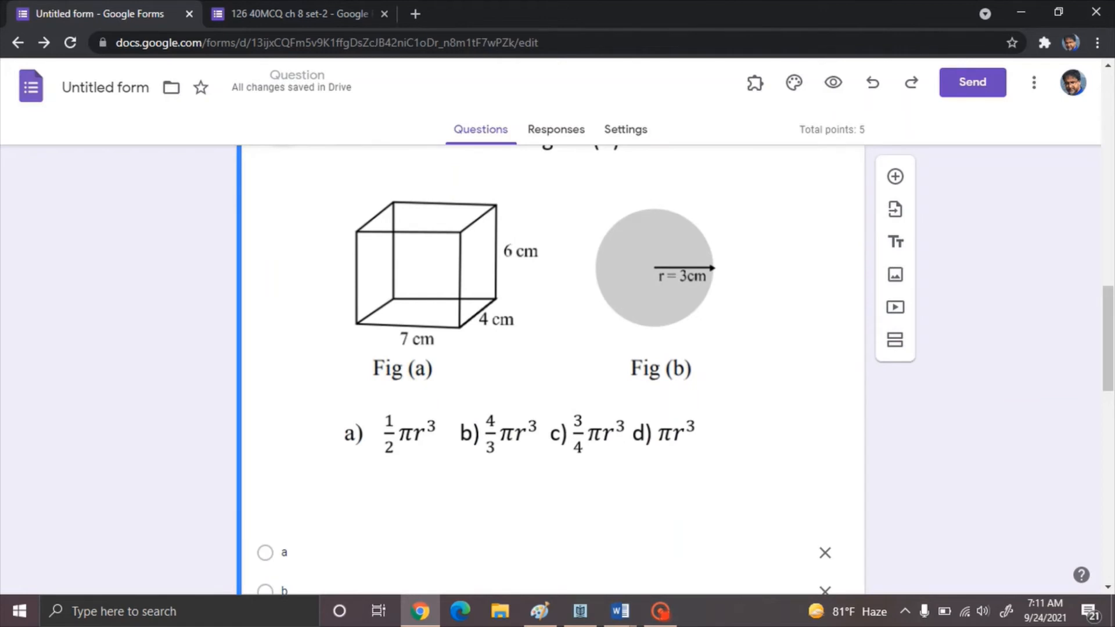
Mark option b as the correct answer in the volume question's answer key
scroll(550, 369, "down", 7)
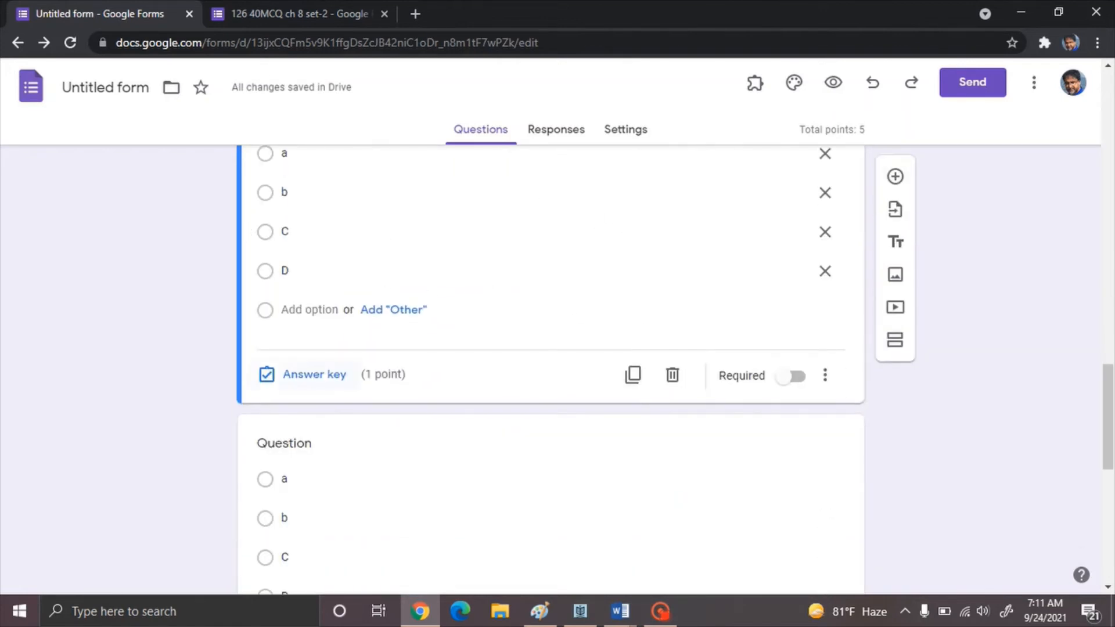
left_click(314, 375)
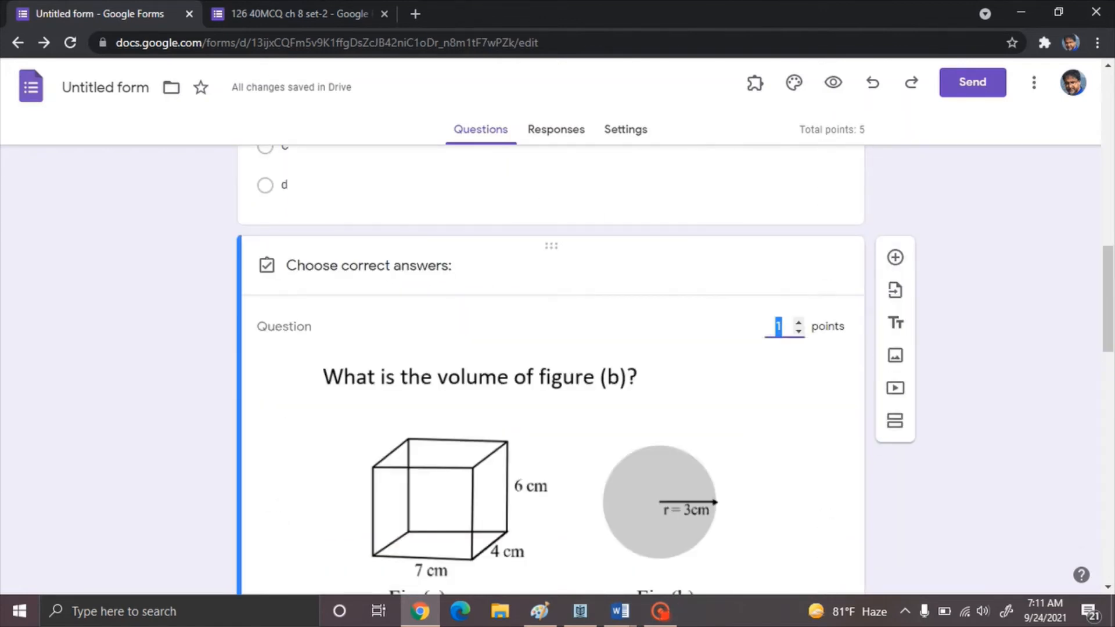
scroll(550, 370, "down", 5)
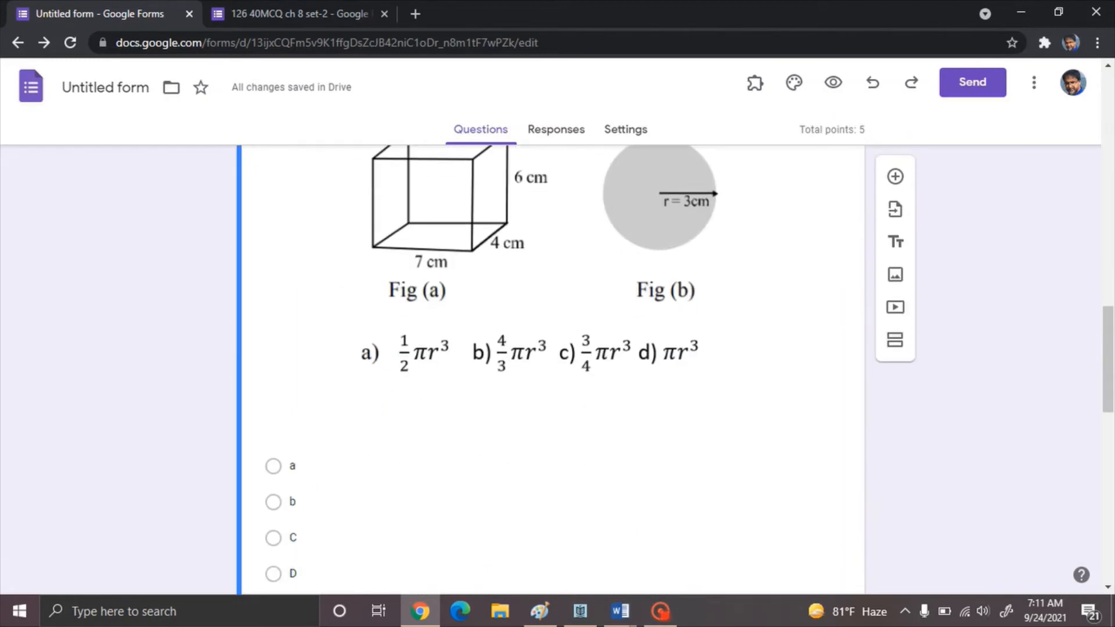
scroll(550, 370, "down", 1)
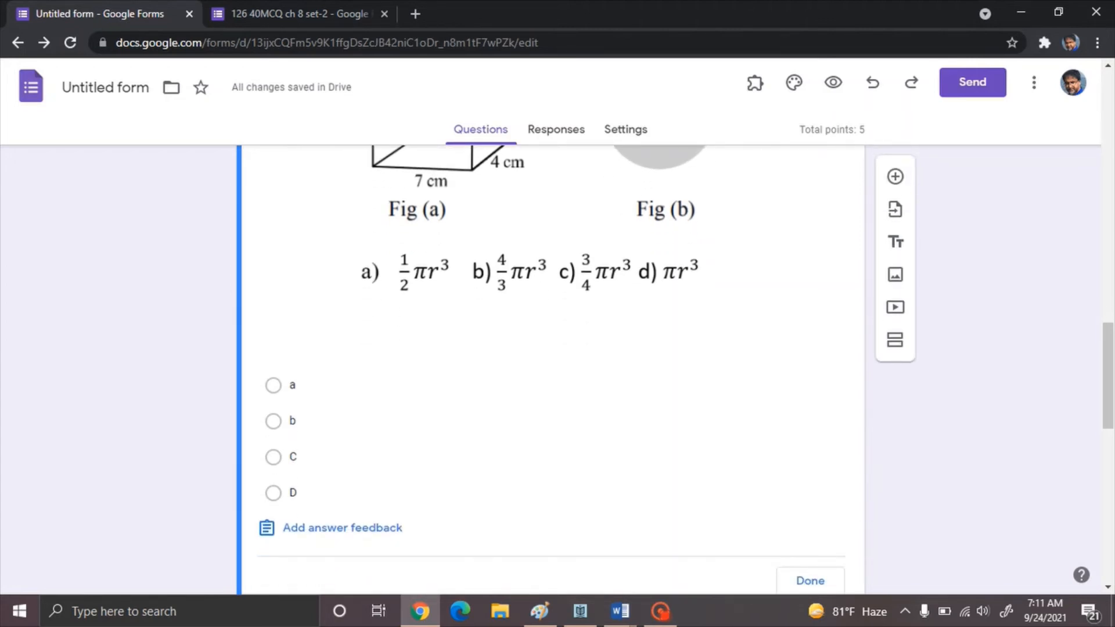
left_click(274, 422)
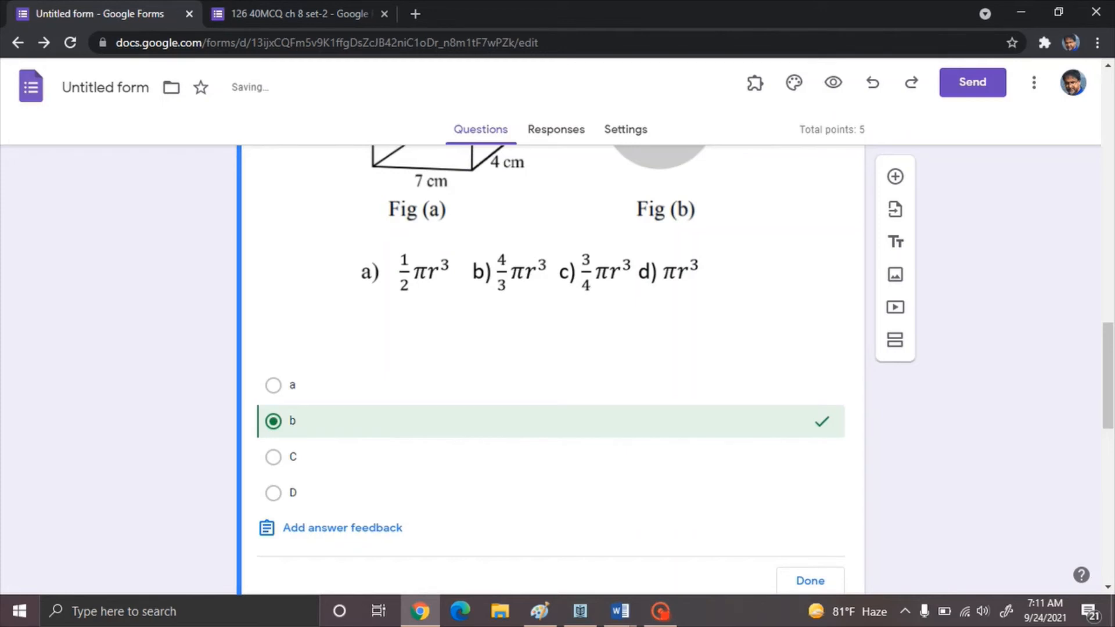
left_click(810, 580)
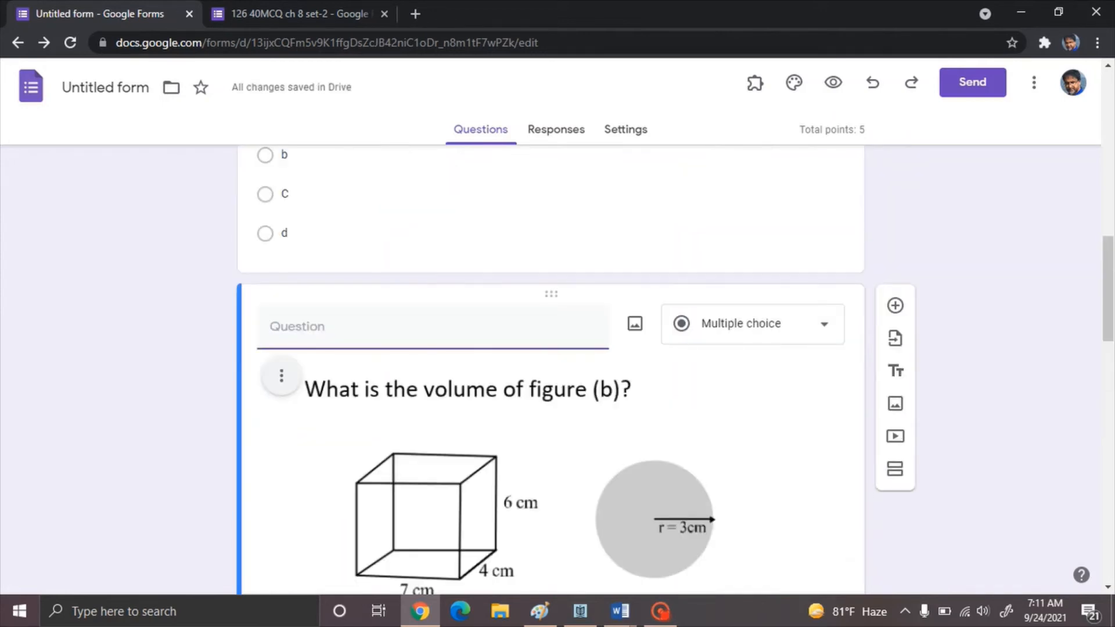
Copy "Which is the formula of calcium phosphate?" with its options from Q for Google form.docx into the blank question after the volume one
scroll(550, 369, "down", 3)
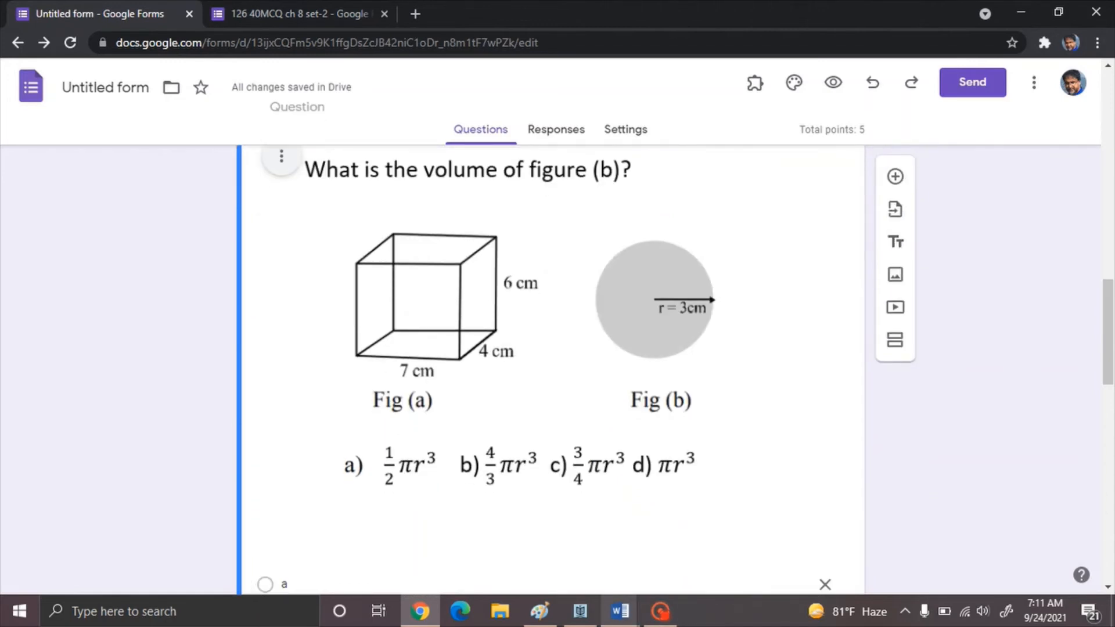
left_click(619, 611)
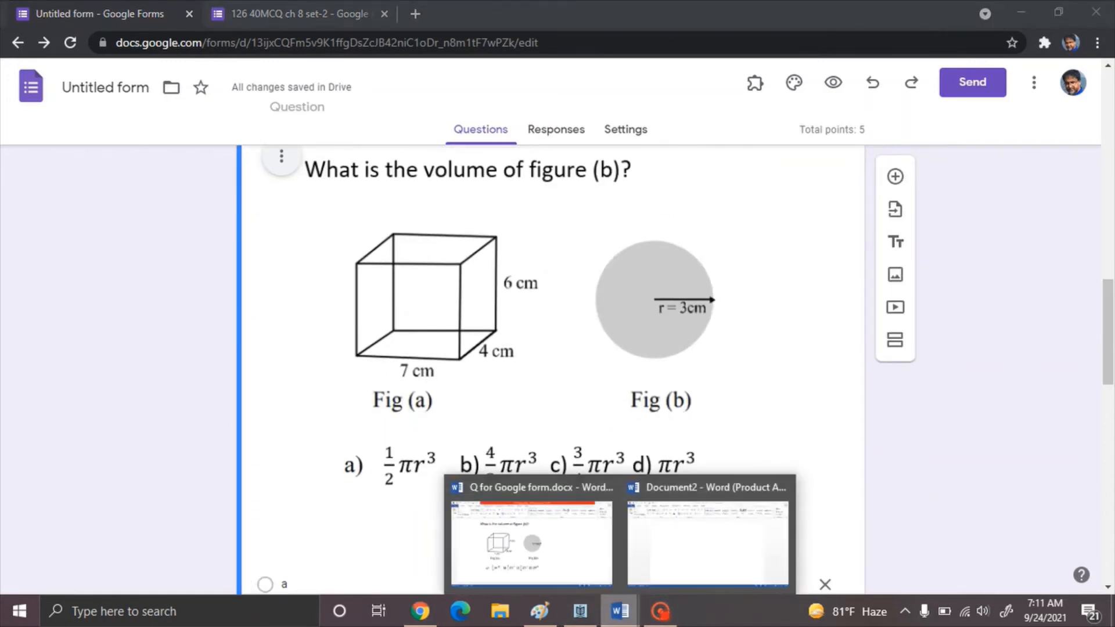
left_click(531, 543)
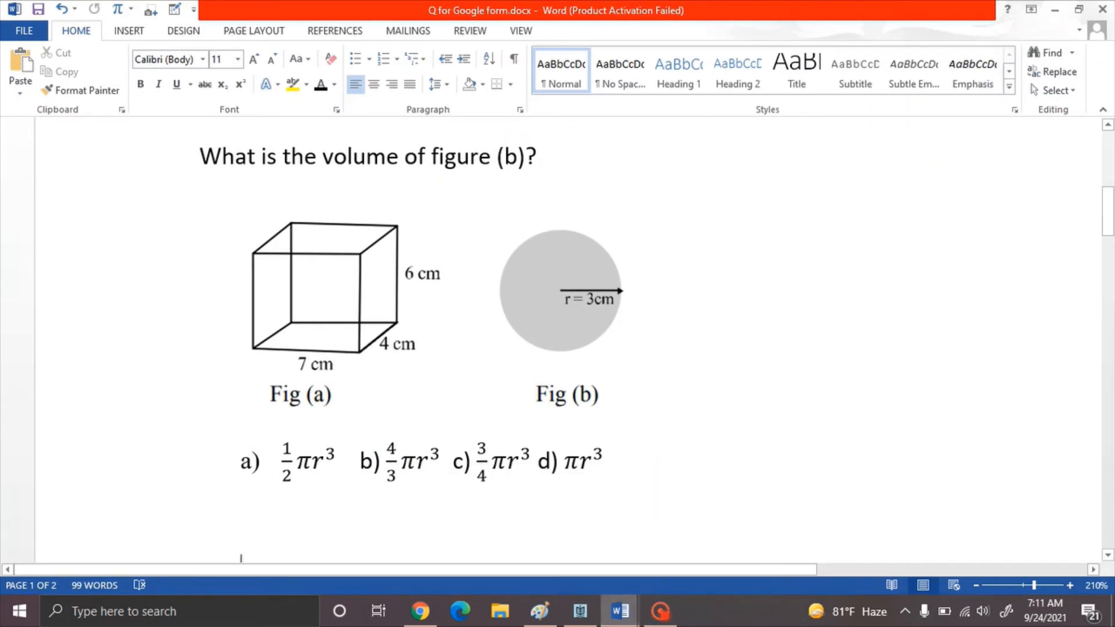
scroll(558, 337, "down", 6)
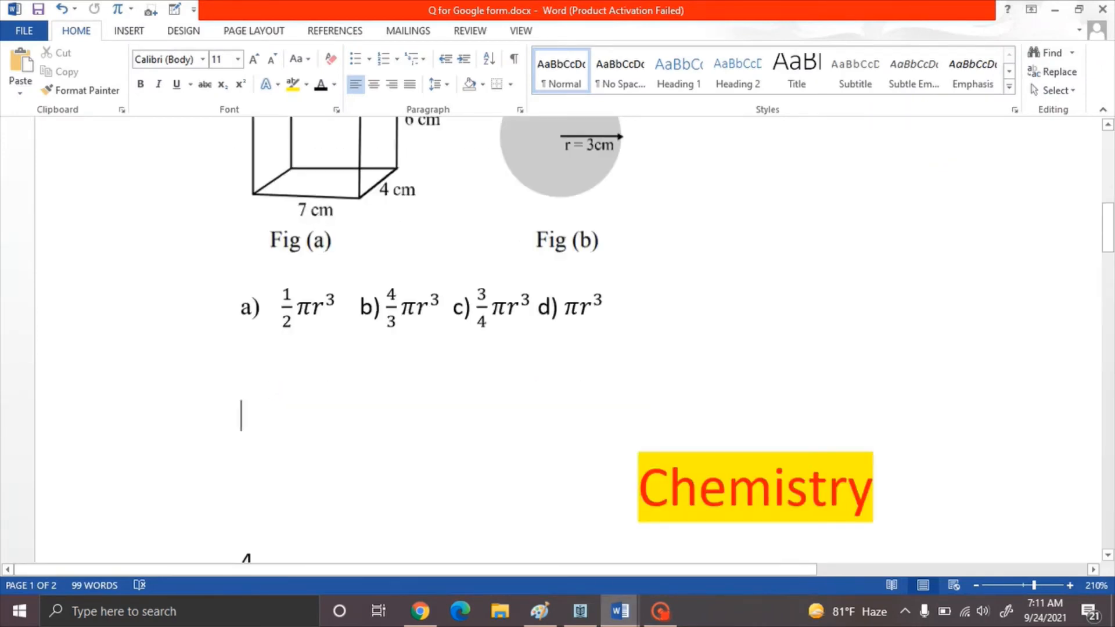
scroll(557, 337, "down", 2)
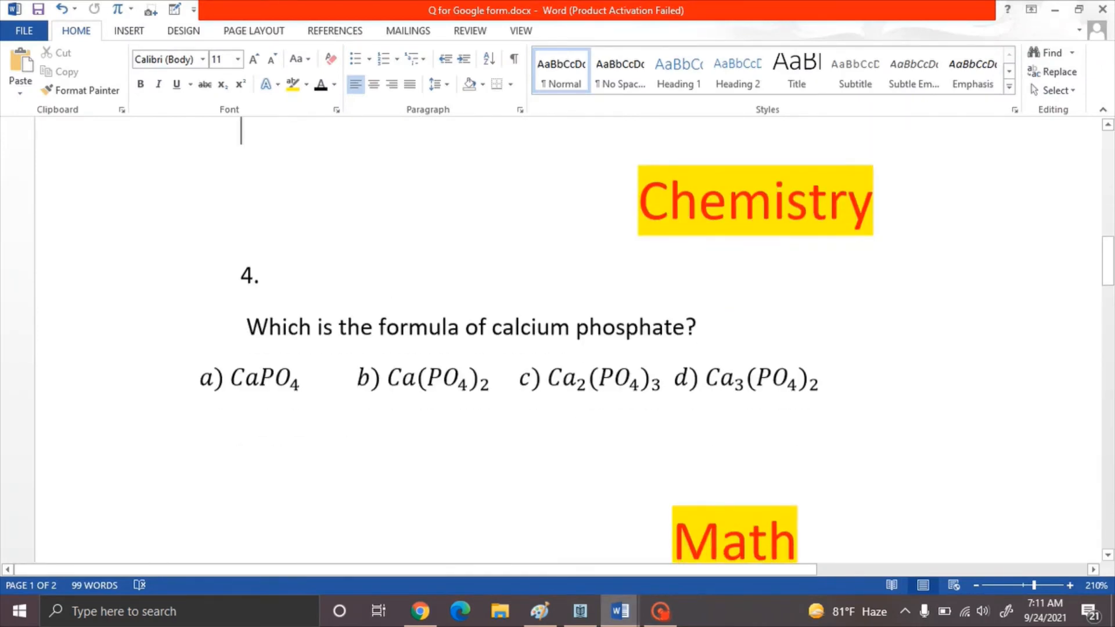
left_click_drag(246, 325, 209, 424)
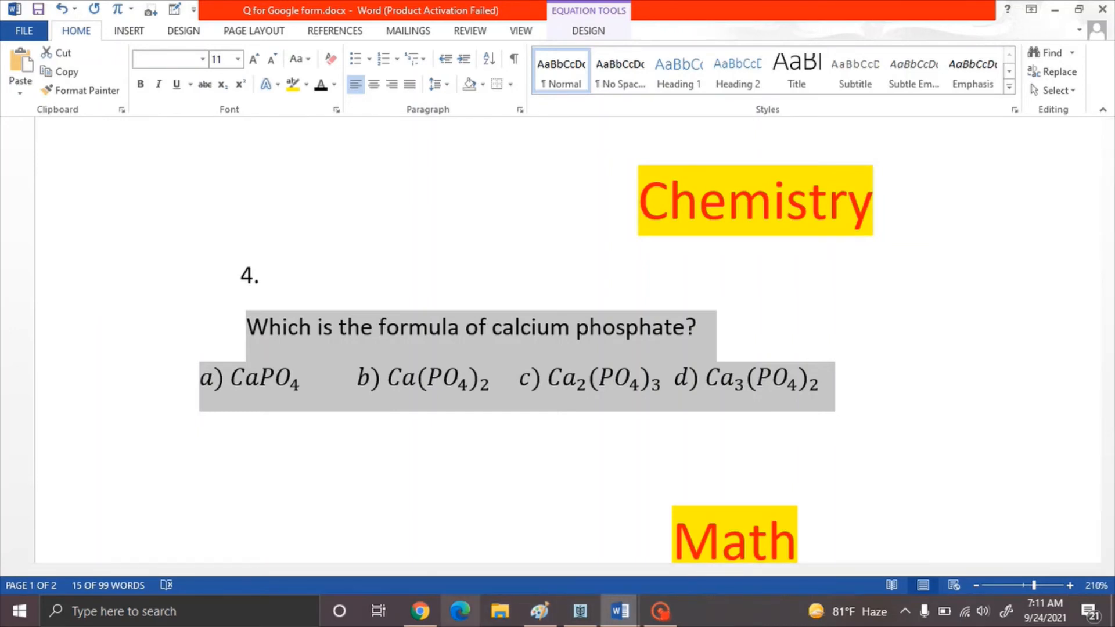
left_click(420, 611)
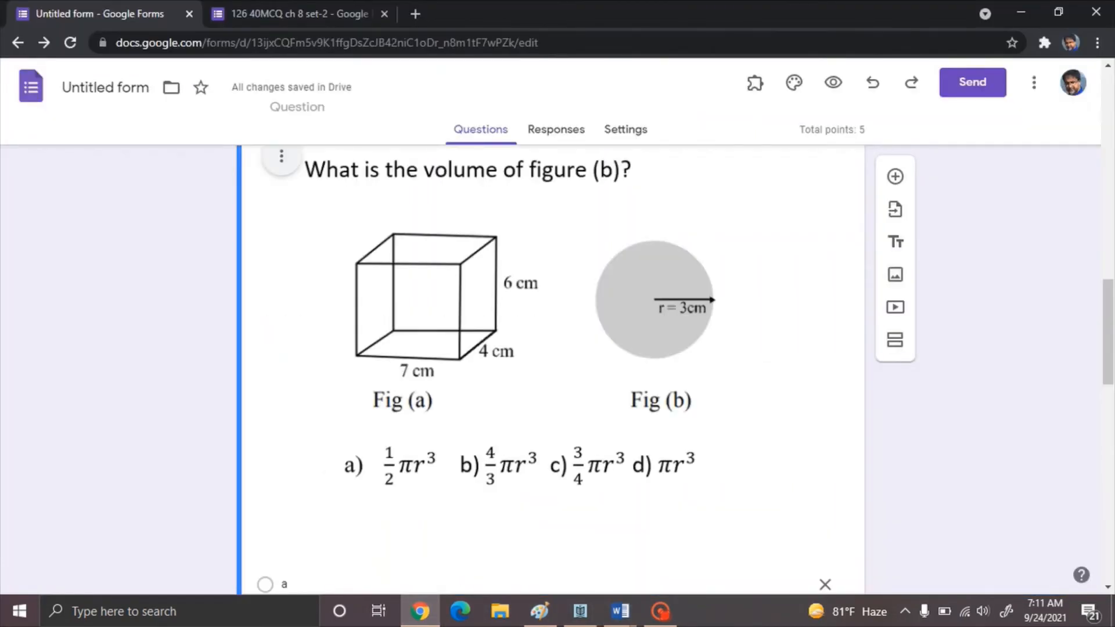
scroll(550, 372, "down", 3)
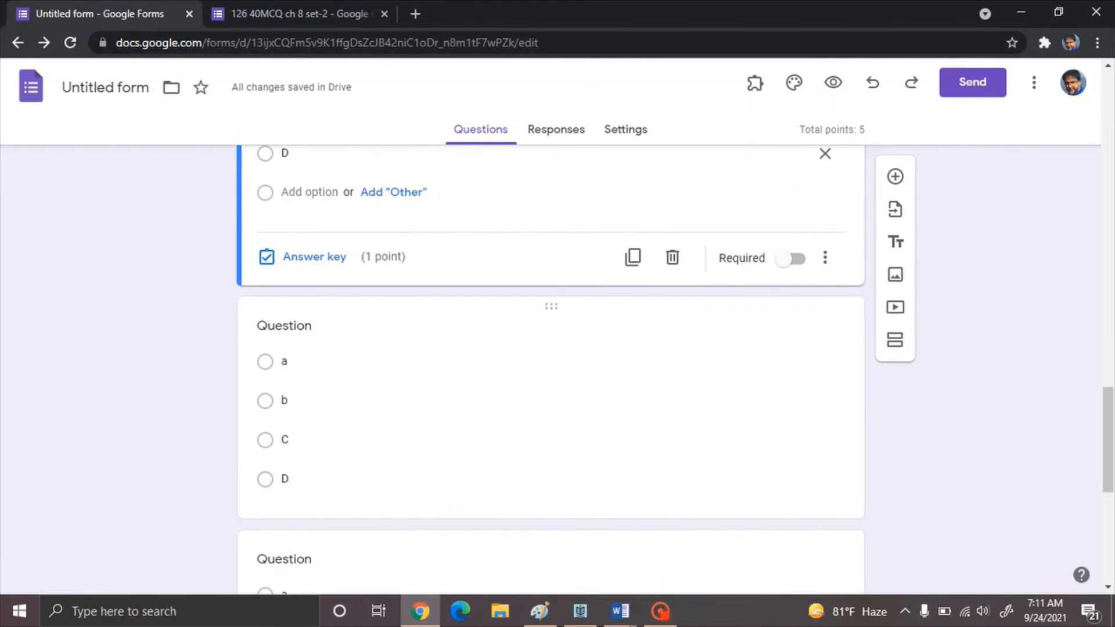
left_click(308, 322)
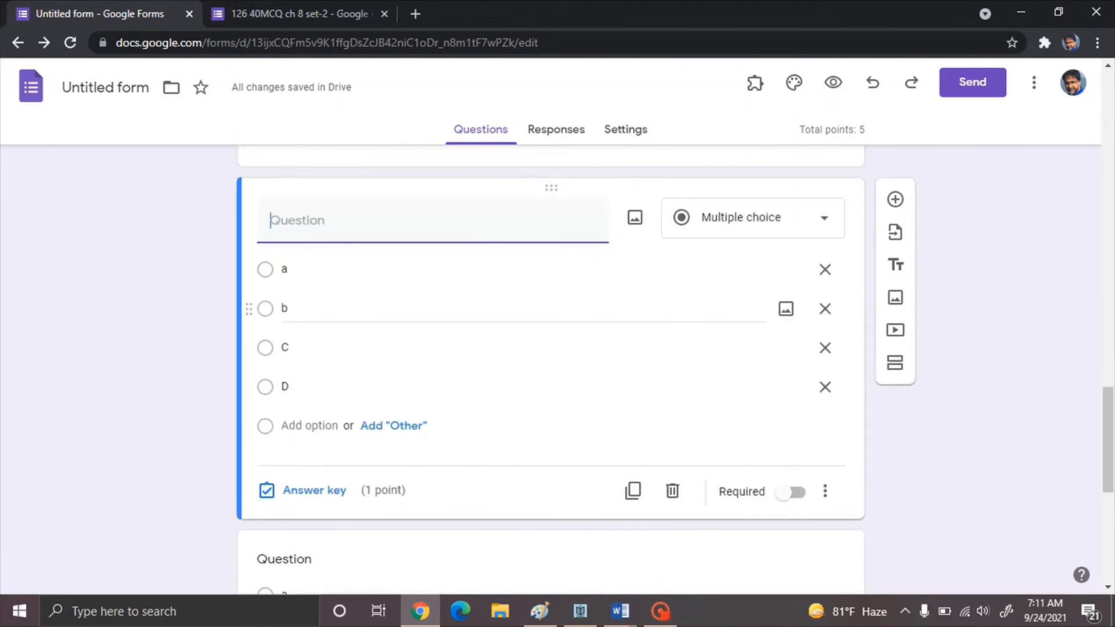
type("Which is the formula of calcium phosphate? a) 〖CaPO〗 _4 b) Ca 〖( 〖PO〗 _4)〗 _2 c) 〖Ca〗 _2 〖( 〖PO〗 _4)〗 _3 d) 〖Ca〗 _3 〖( 〖PO〗 _4)〗 _2")
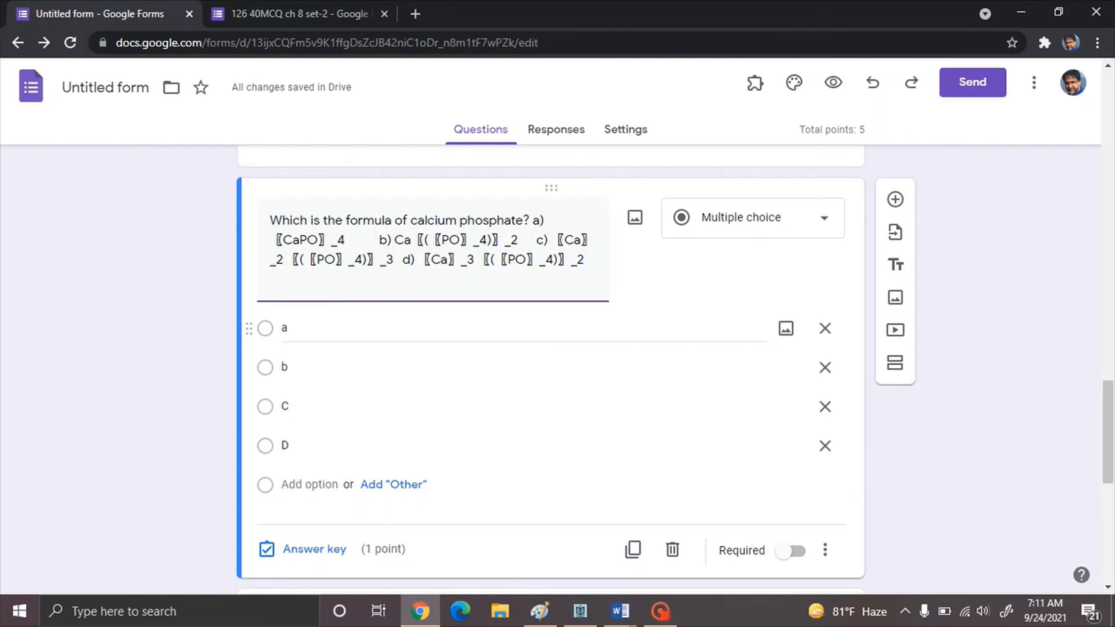
Clear the pasted calcium phosphate text from the multiple-choice question
key("ctrl+a")
key("BackSpace")
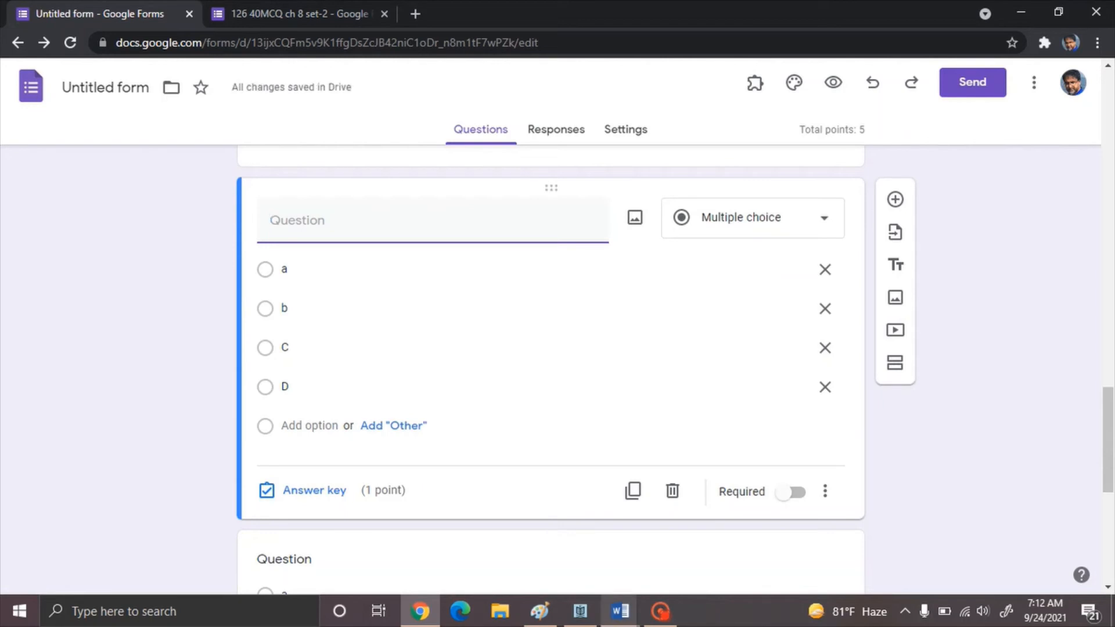
mouse_move(620, 611)
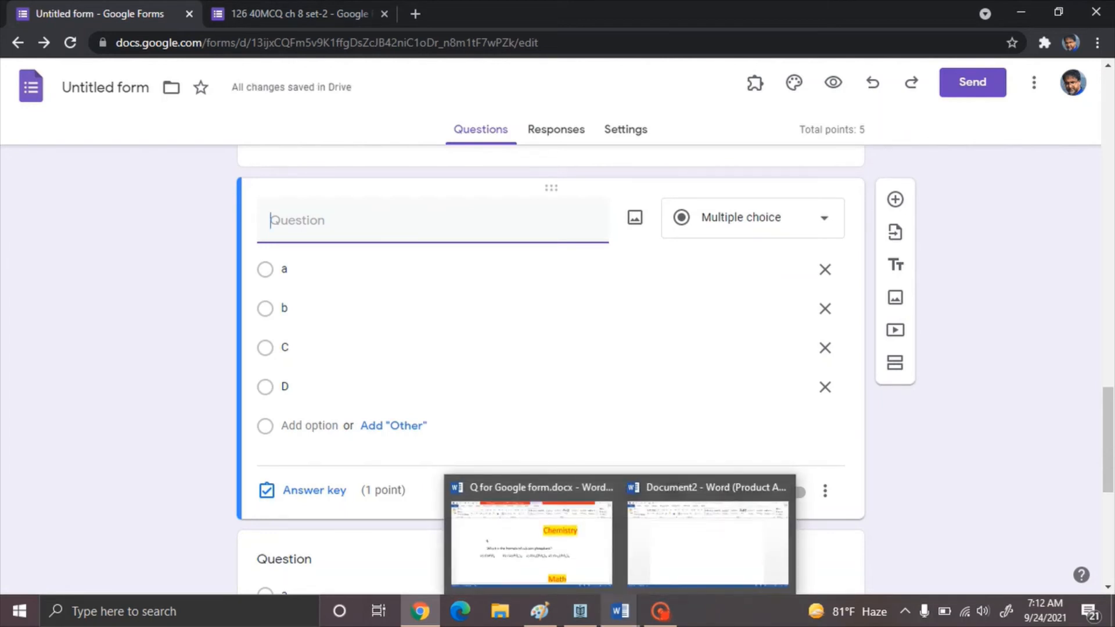
left_click(708, 542)
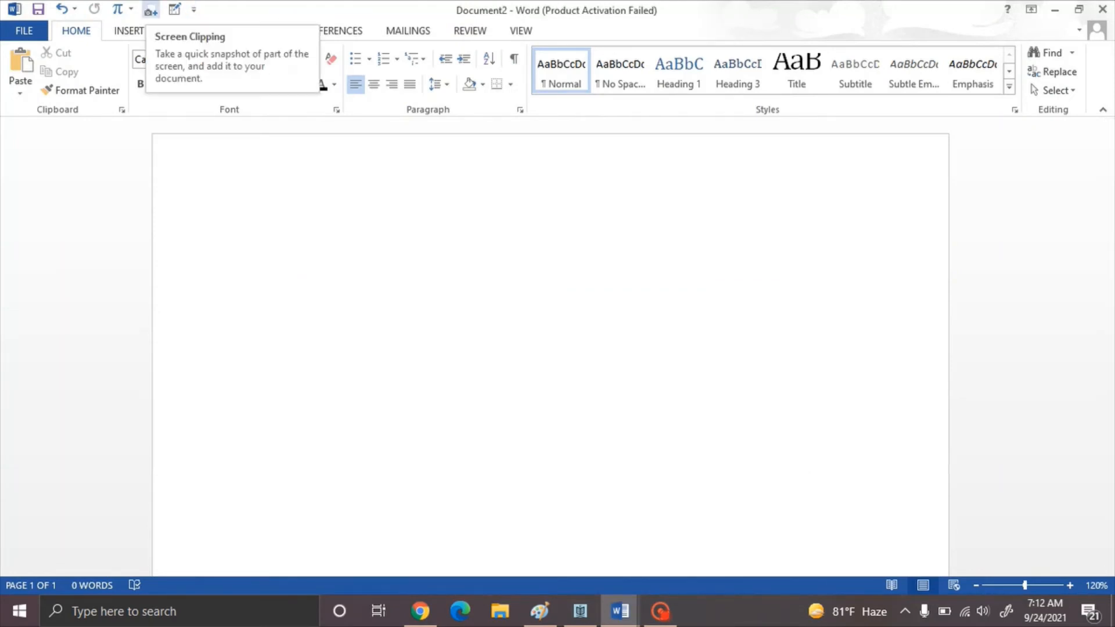
left_click(150, 10)
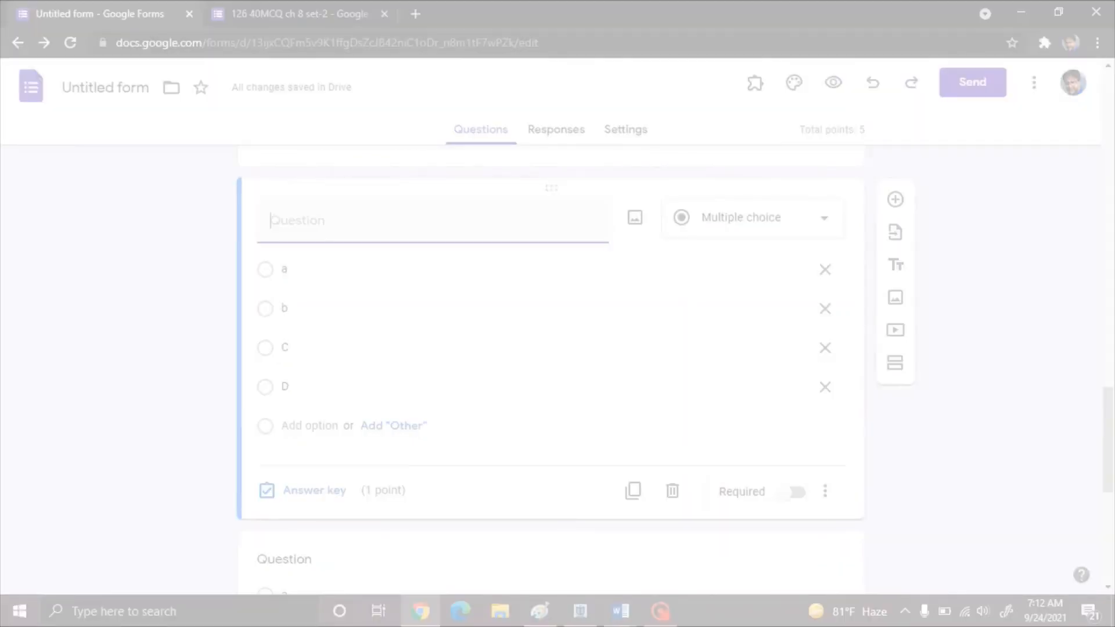
key("Escape")
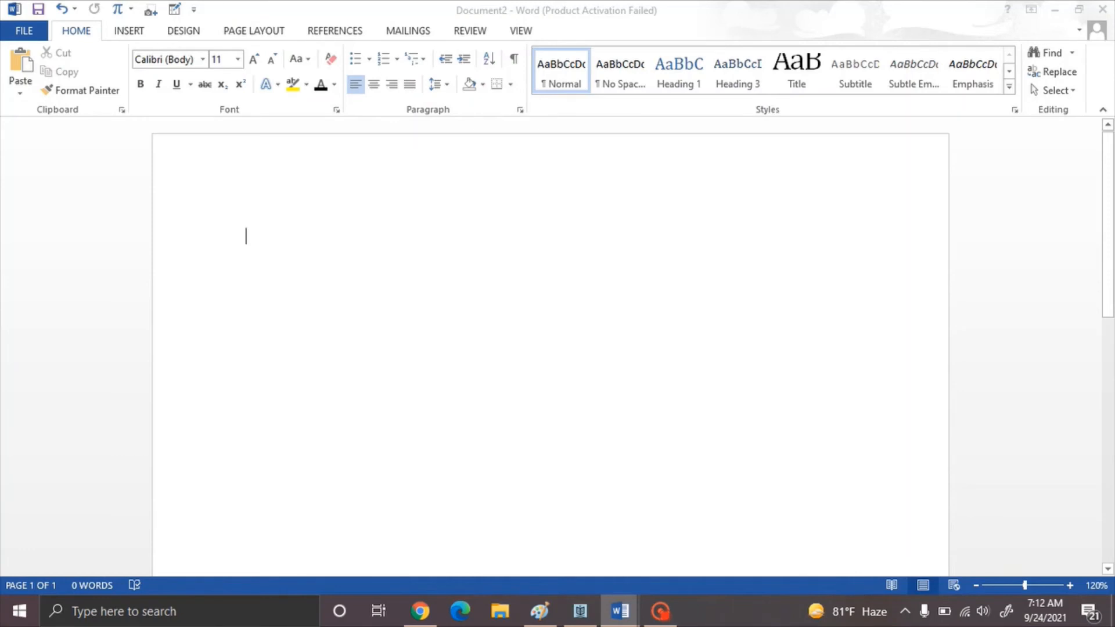
mouse_move(619, 611)
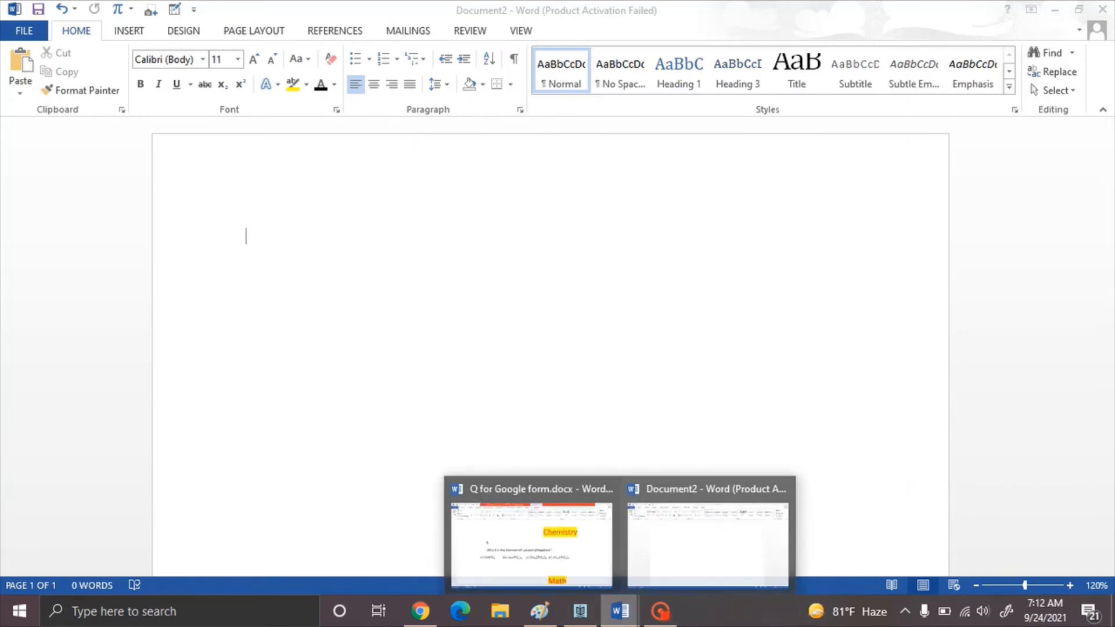
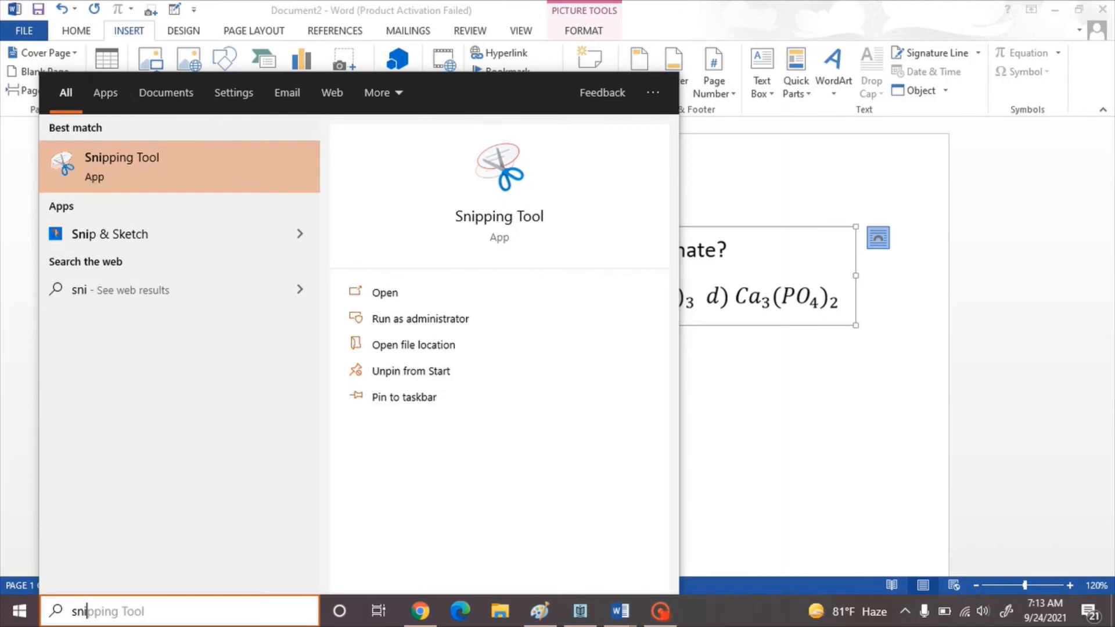
Open Snipping Tool and snip the calcium phosphate question with its four options from Q for Google form.docx
key("Return")
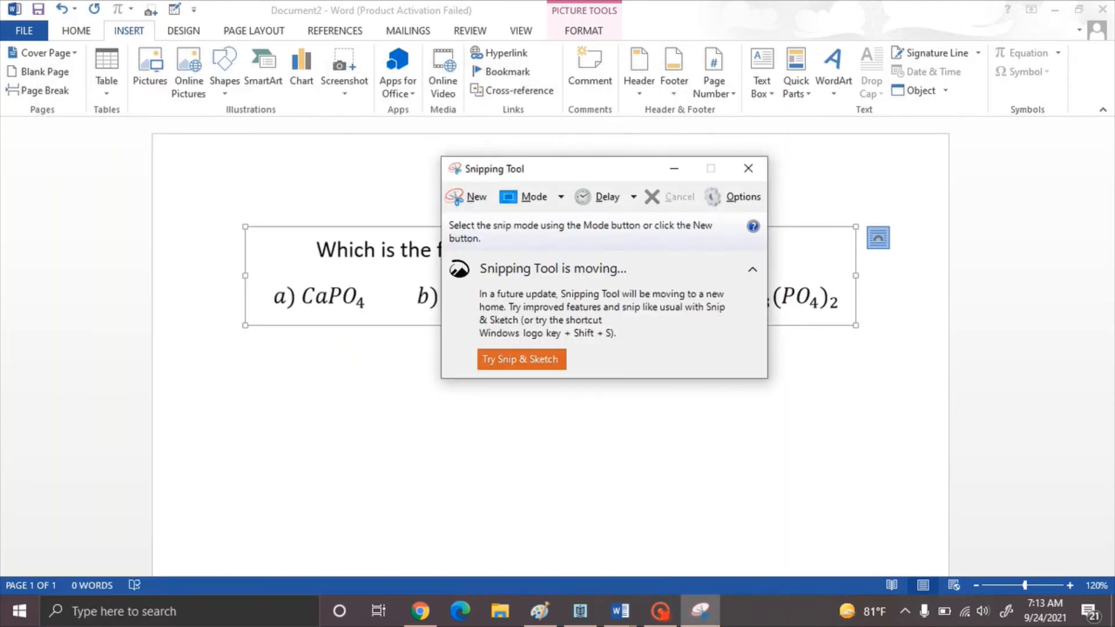
left_click_drag(586, 169, 619, 346)
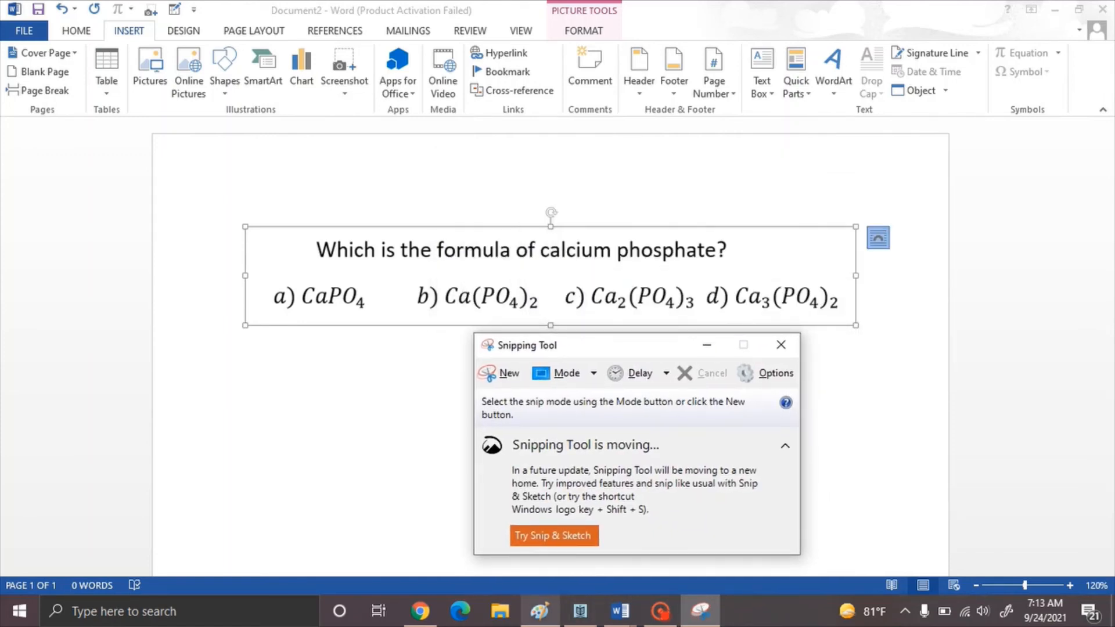
mouse_move(421, 610)
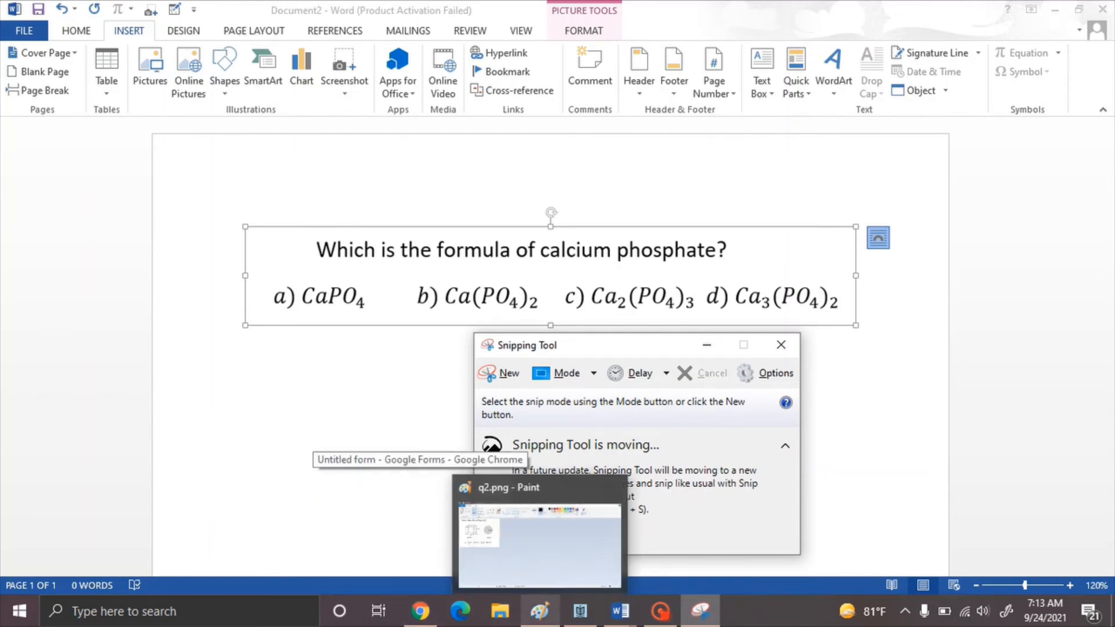
mouse_move(620, 611)
left_click(532, 540)
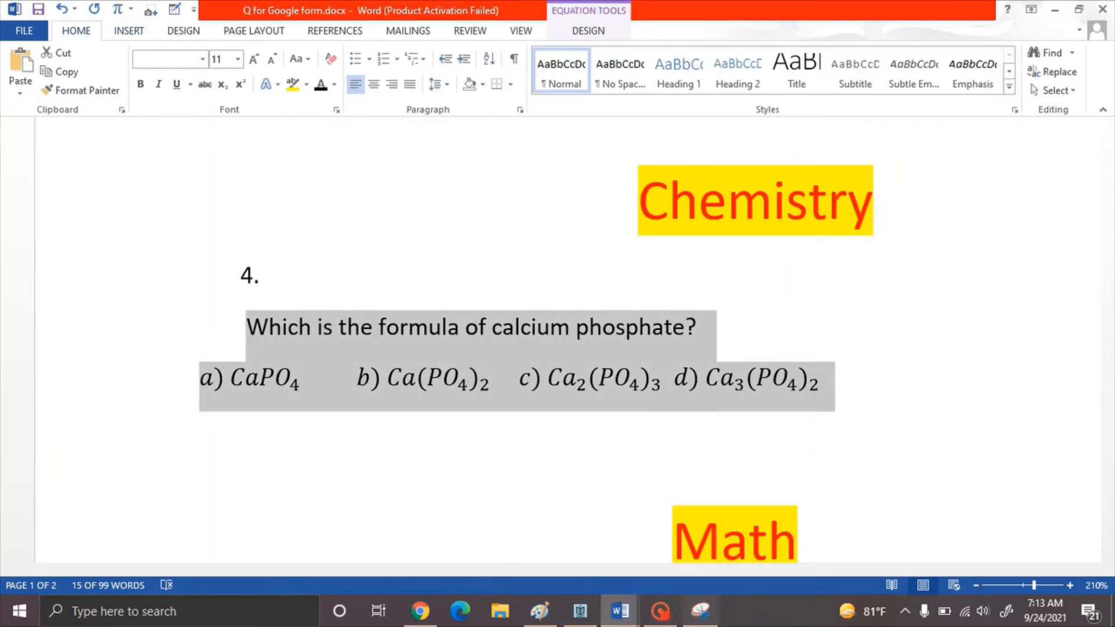
left_click(200, 447)
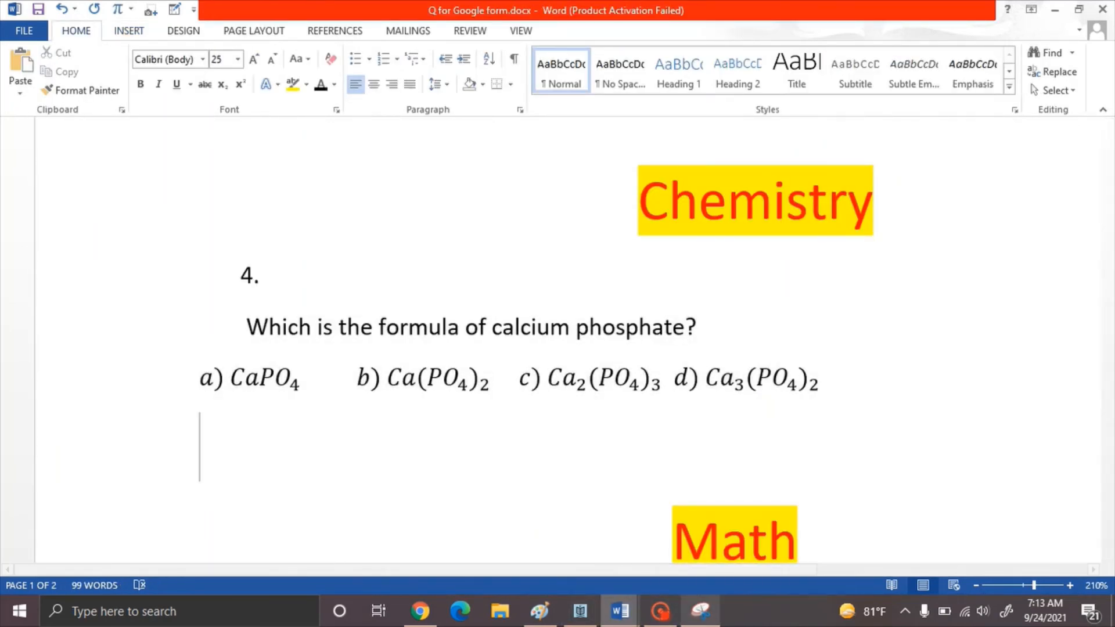
left_click(700, 611)
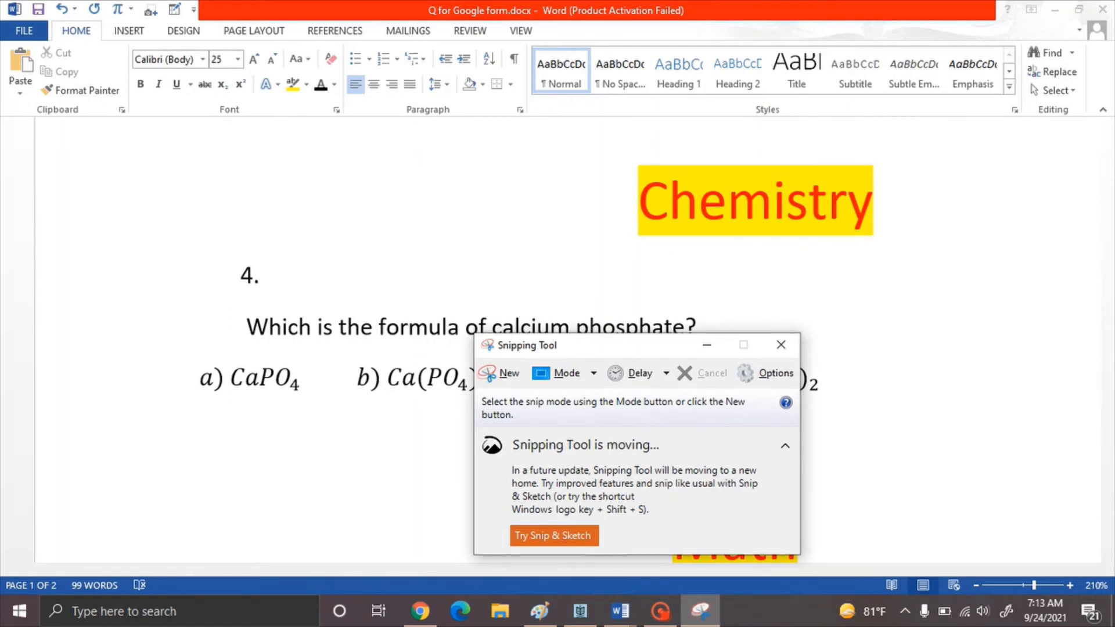
left_click_drag(603, 345, 552, 431)
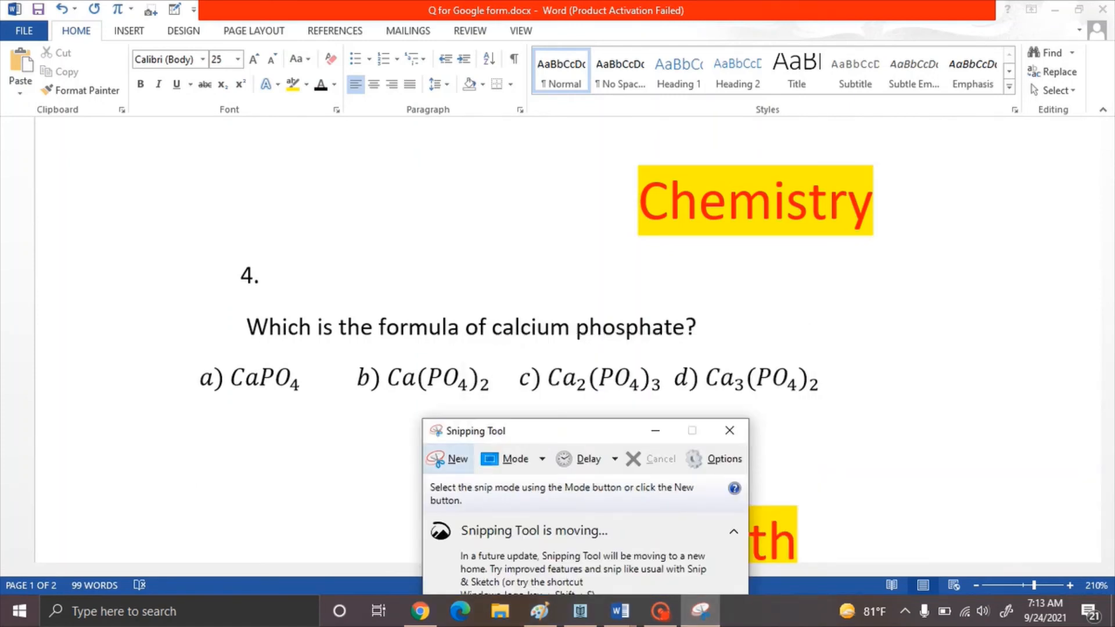
left_click(450, 458)
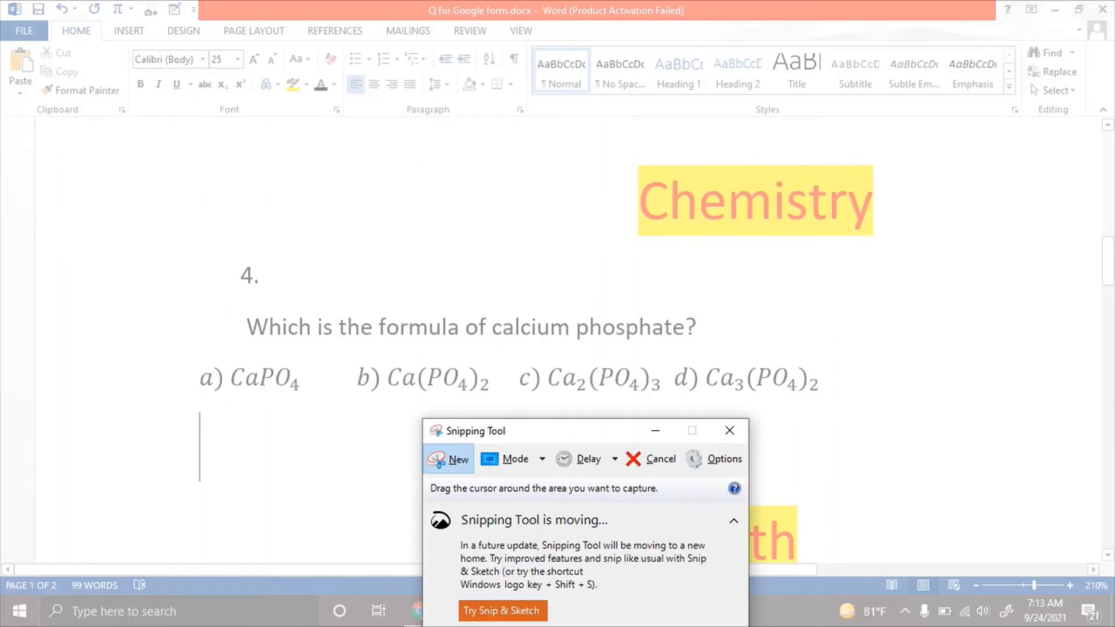
left_click_drag(174, 306, 826, 399)
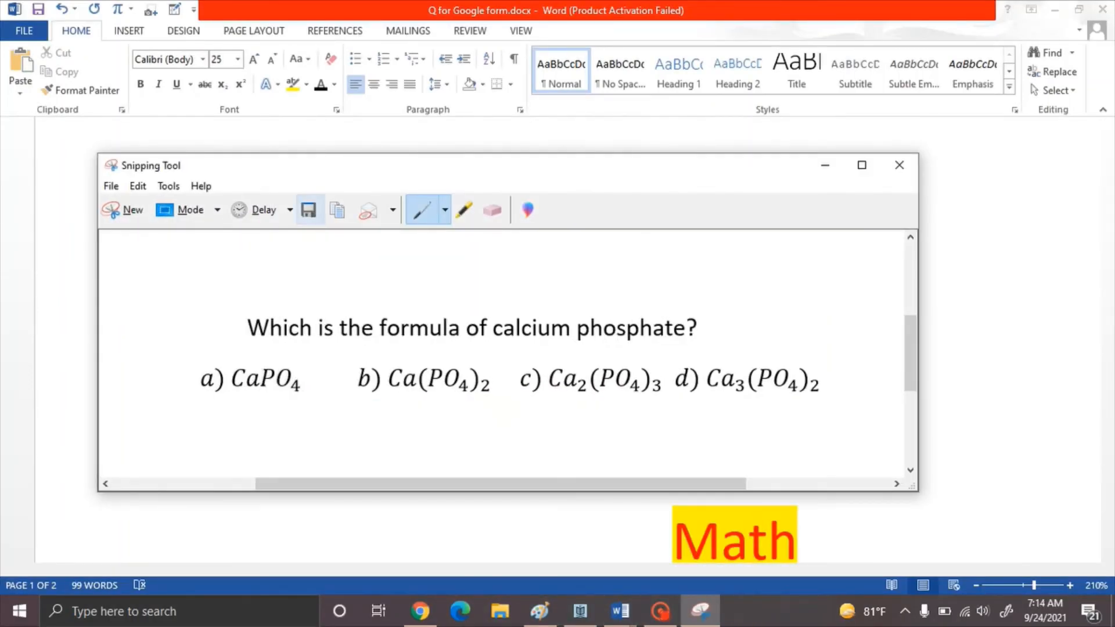
Save the snip to the Desktop as a PNG file named q3
left_click(310, 210)
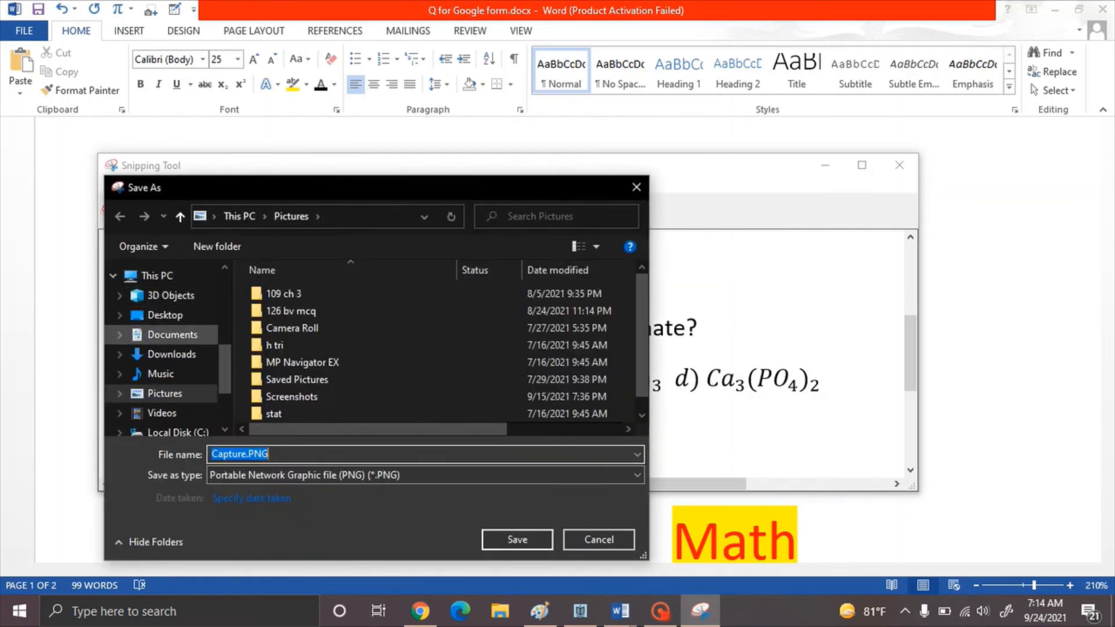
left_click(165, 315)
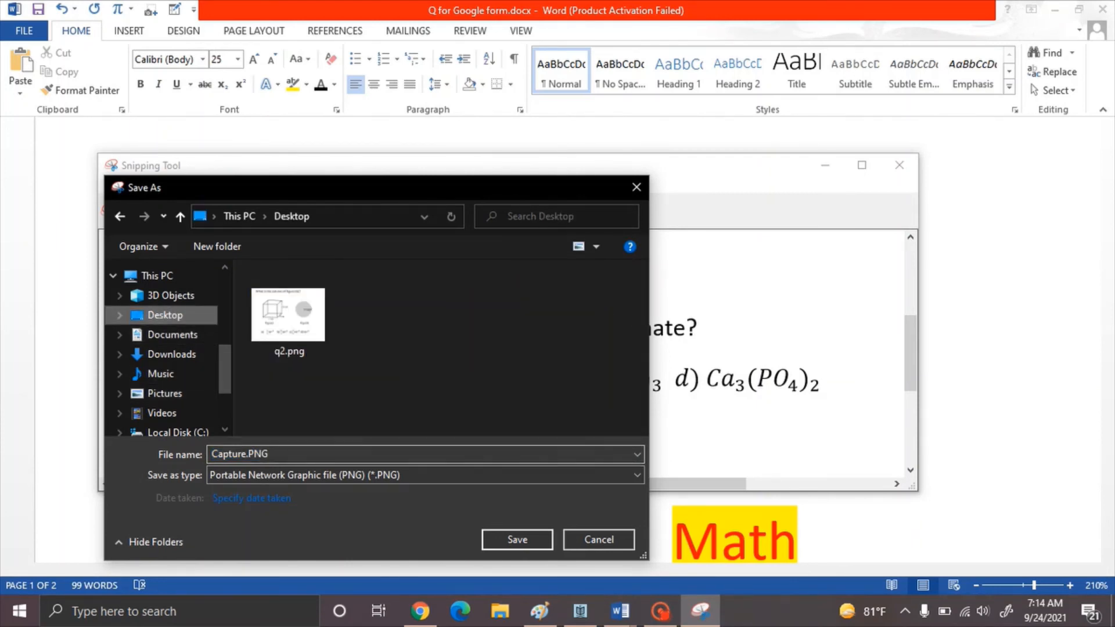
left_click(279, 454)
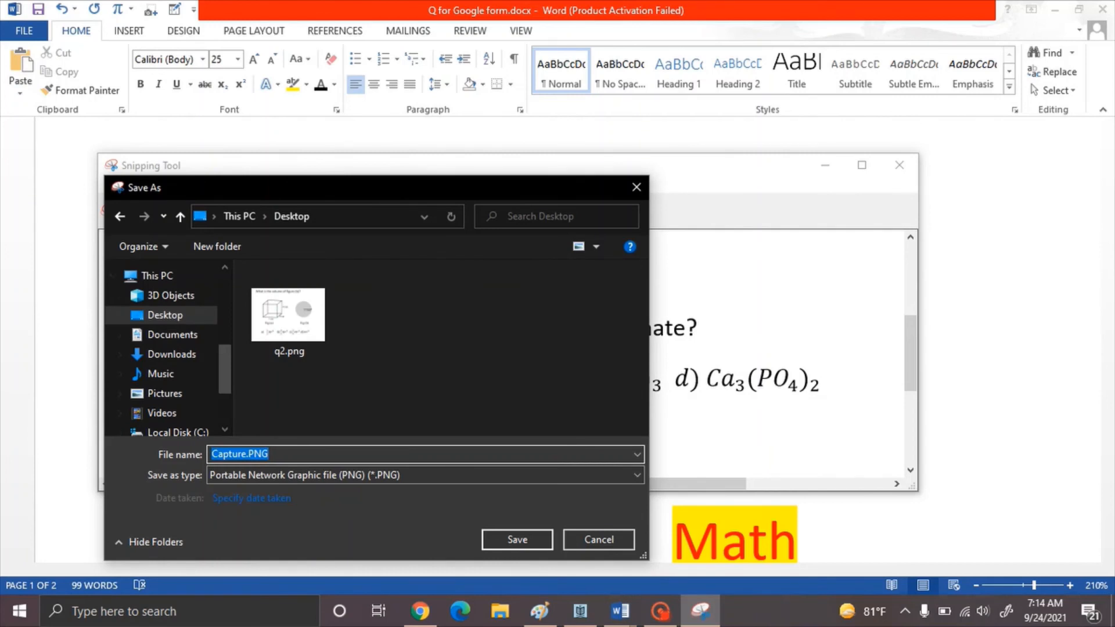
type("q")
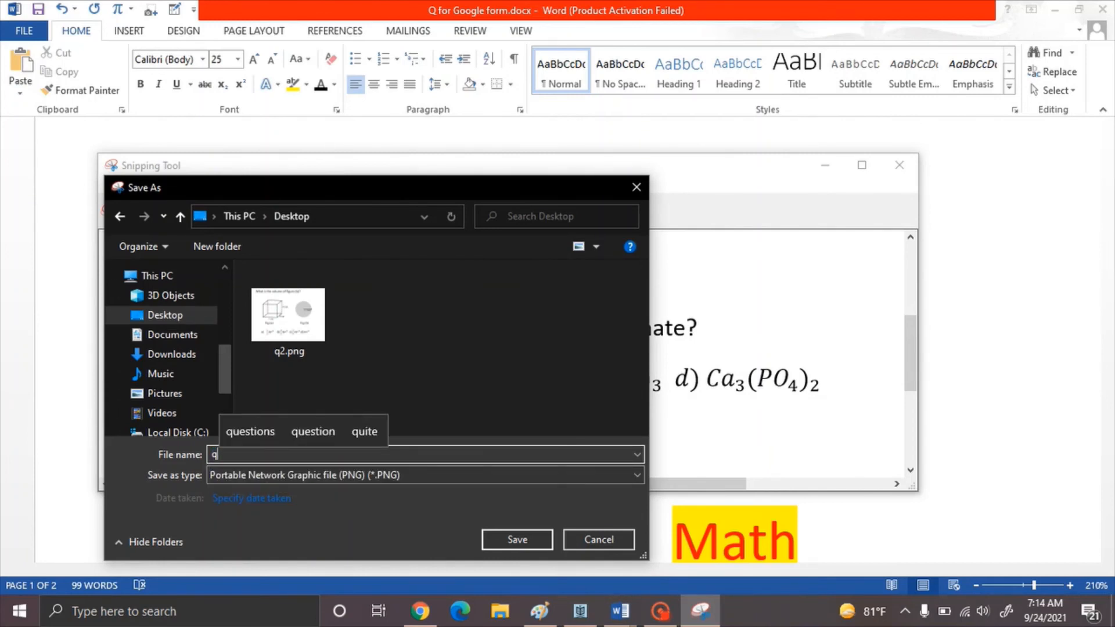
type("3")
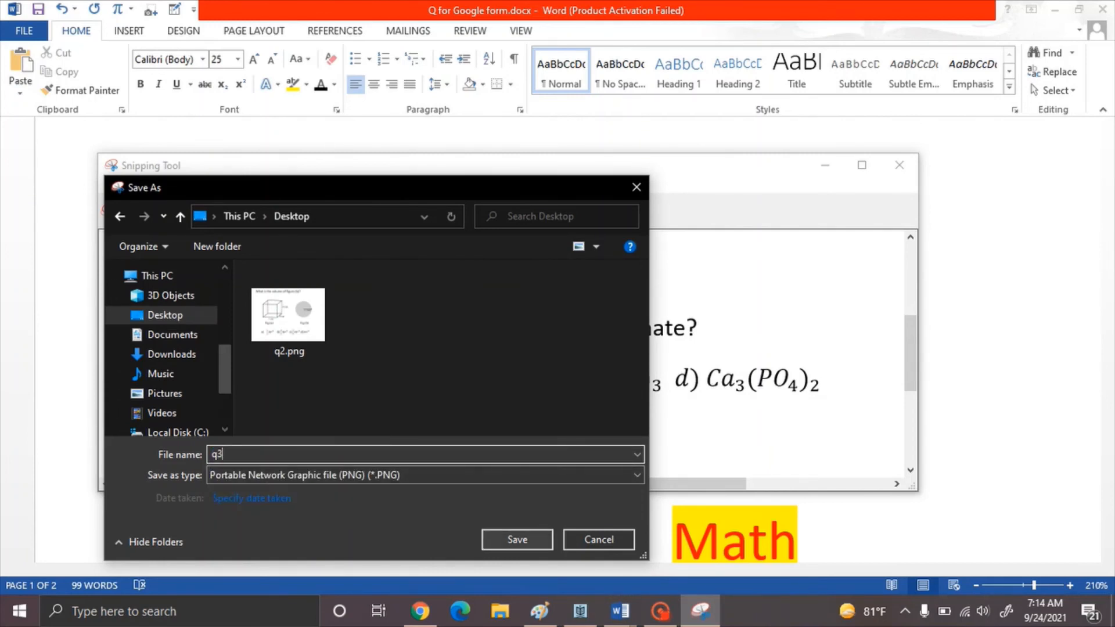
left_click(517, 540)
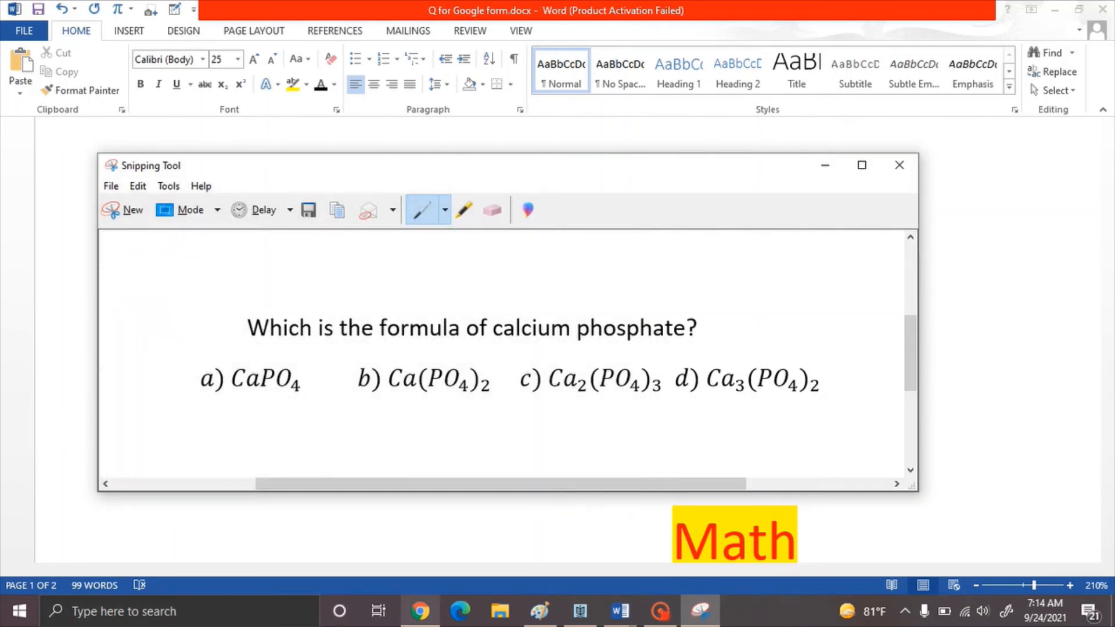
Switch to the Google Forms quiz and upload q3.PNG from the Desktop as the image of the emptied question
left_click(419, 611)
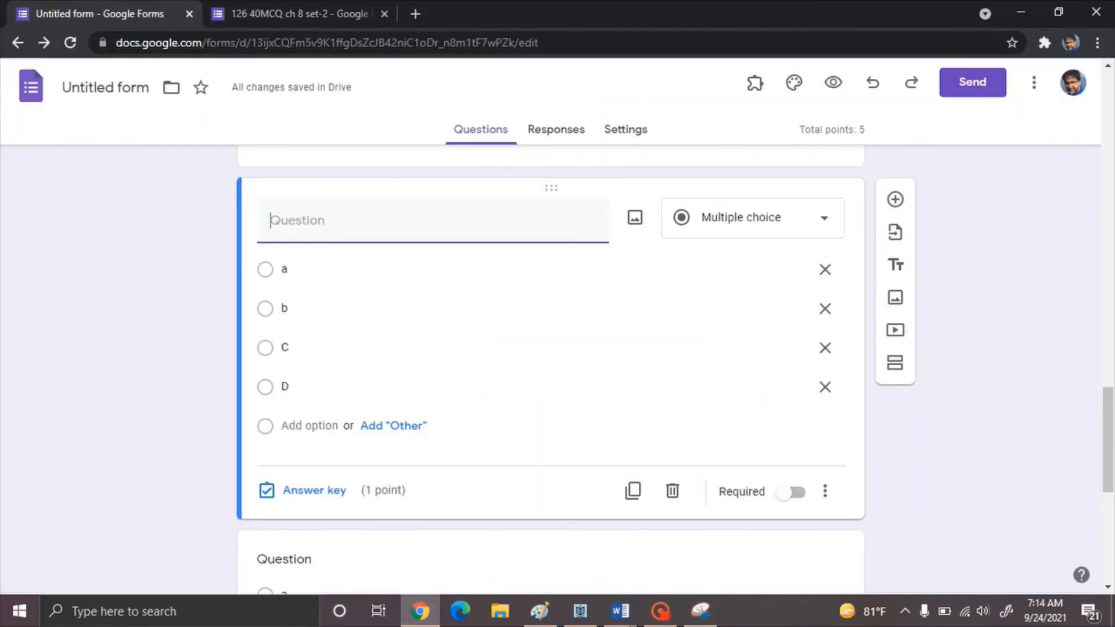
left_click(635, 218)
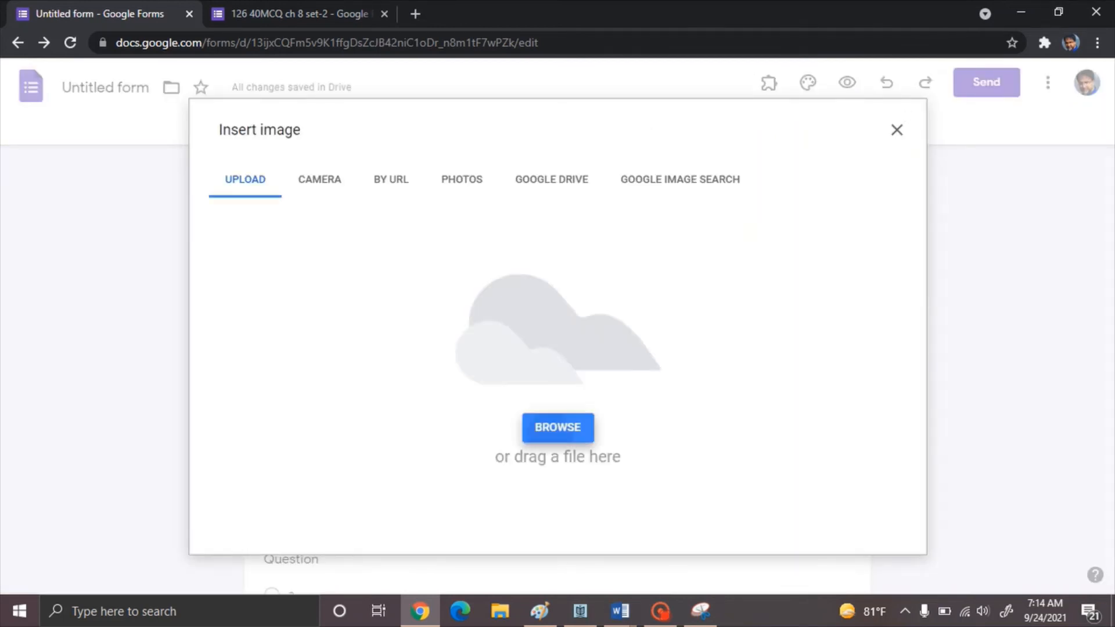
left_click(558, 427)
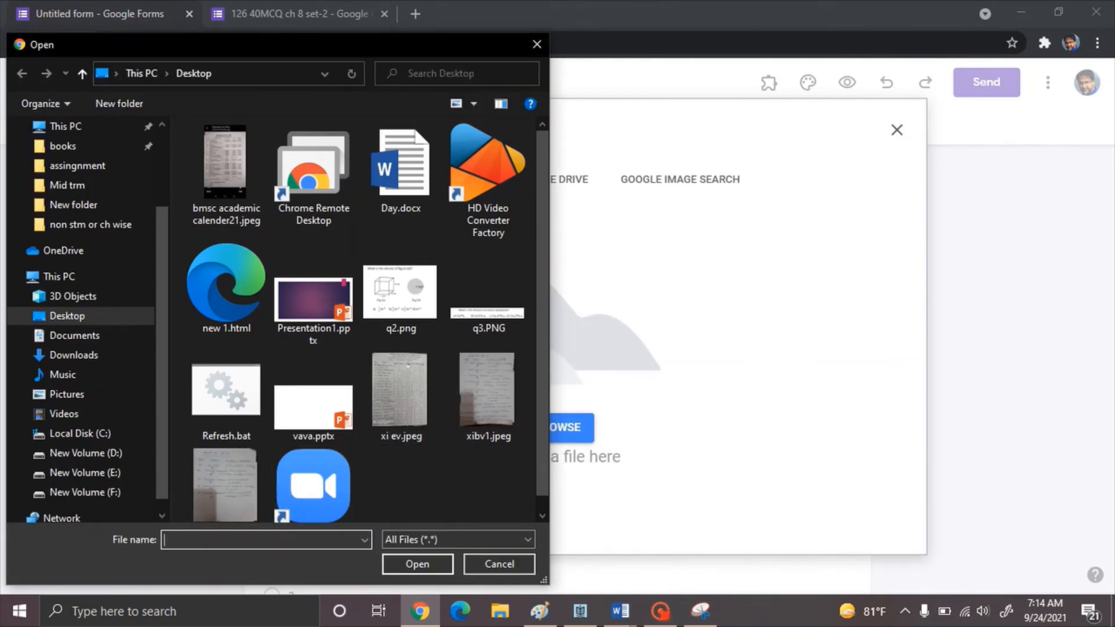
scroll(368, 320, "down", 1)
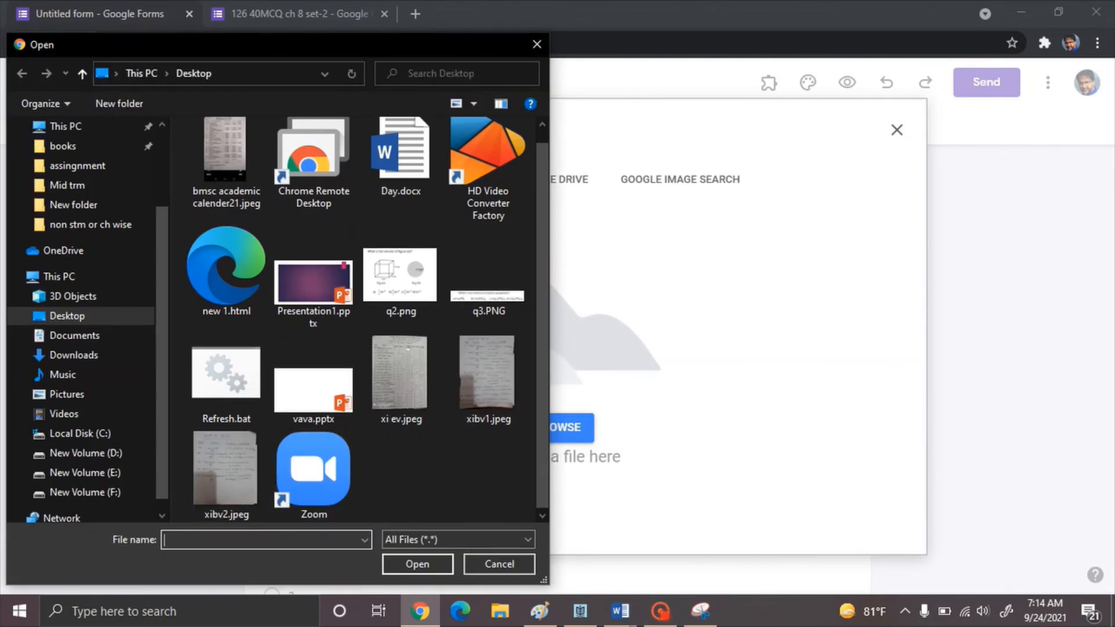
scroll(368, 319, "up", 1)
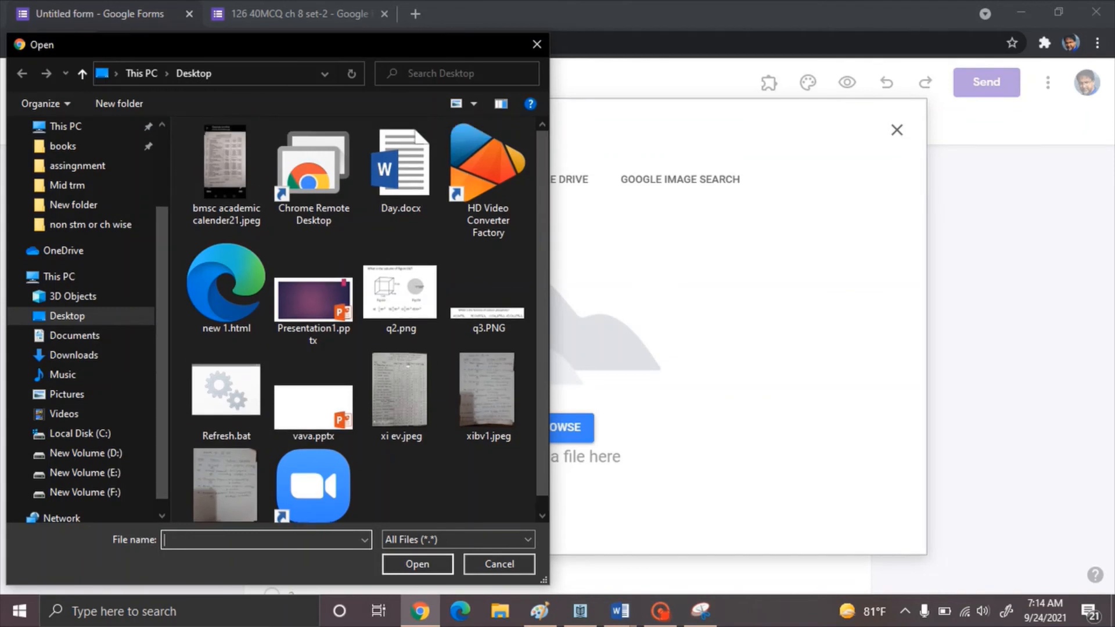
double_click(487, 288)
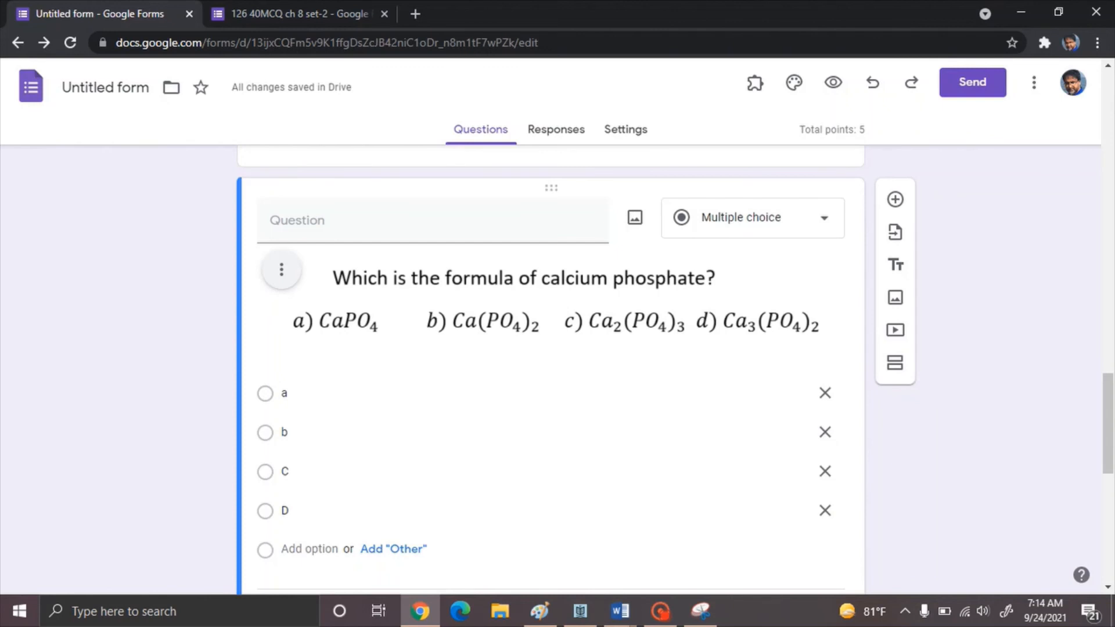
scroll(522, 471, "down", 2)
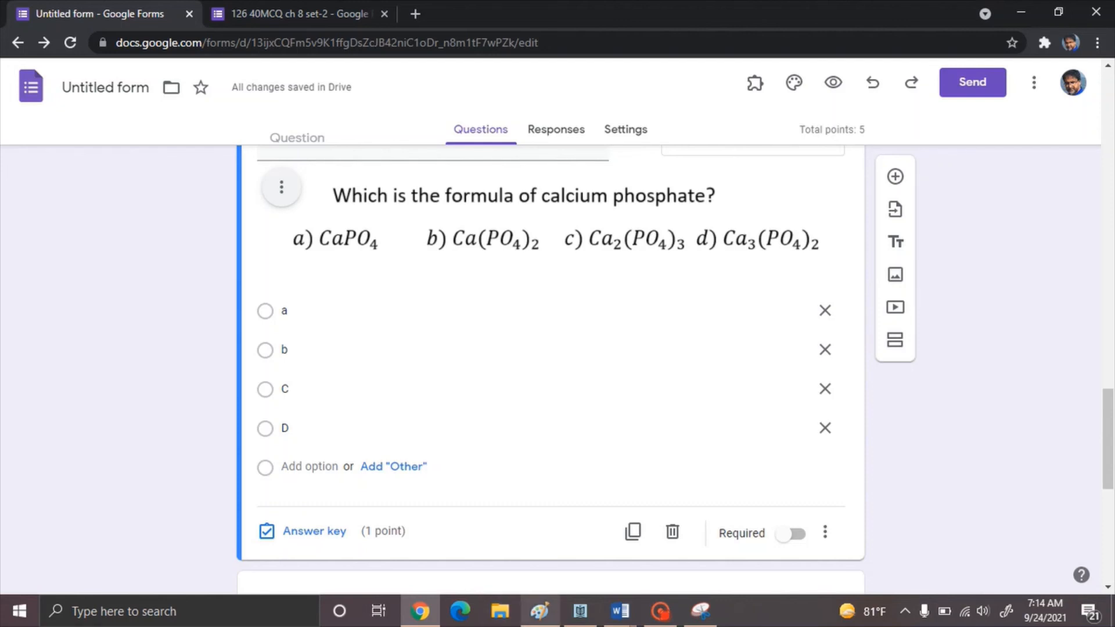
Switch to q2.png in Paint and fill part of the cube's top face black and areas of its two side faces red
left_click(540, 611)
scroll(155, 245, "up", 4)
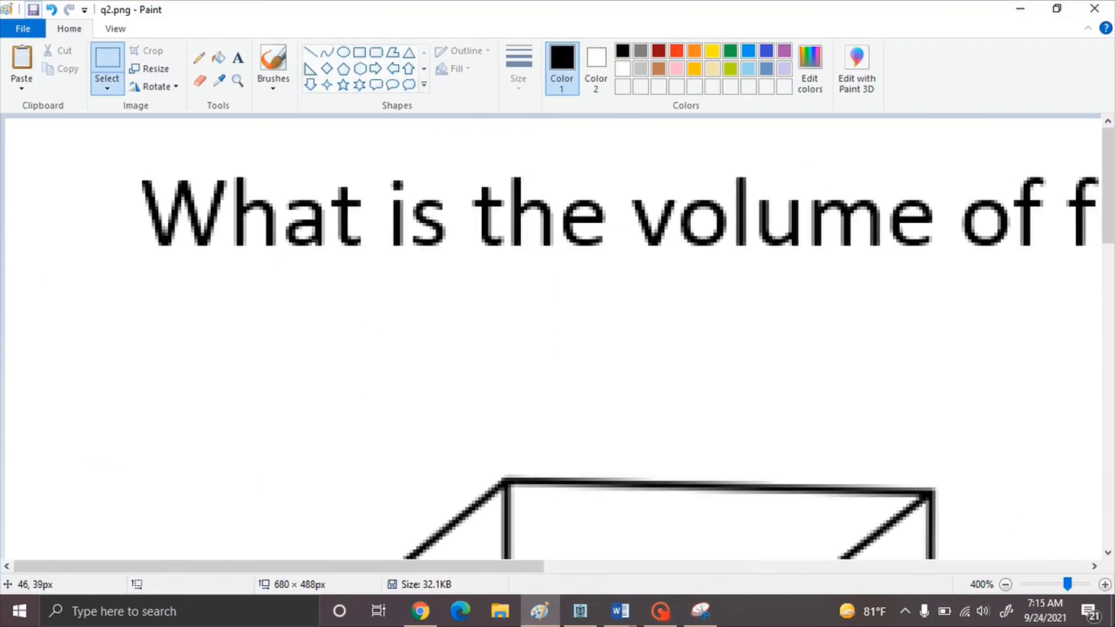
scroll(112, 209, "down", 3)
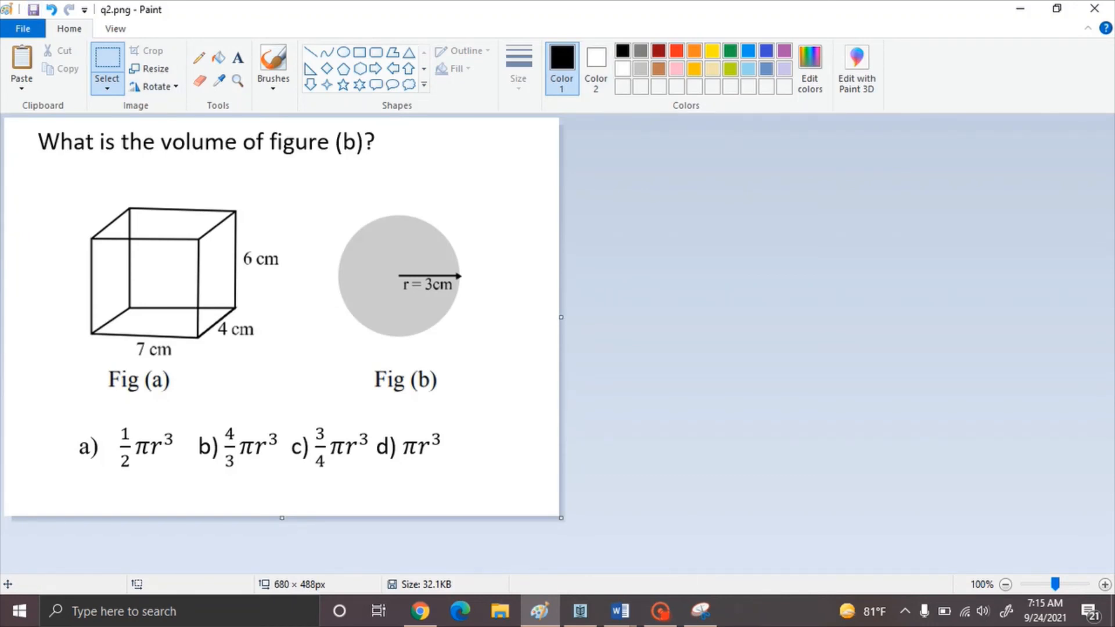
left_click(219, 58)
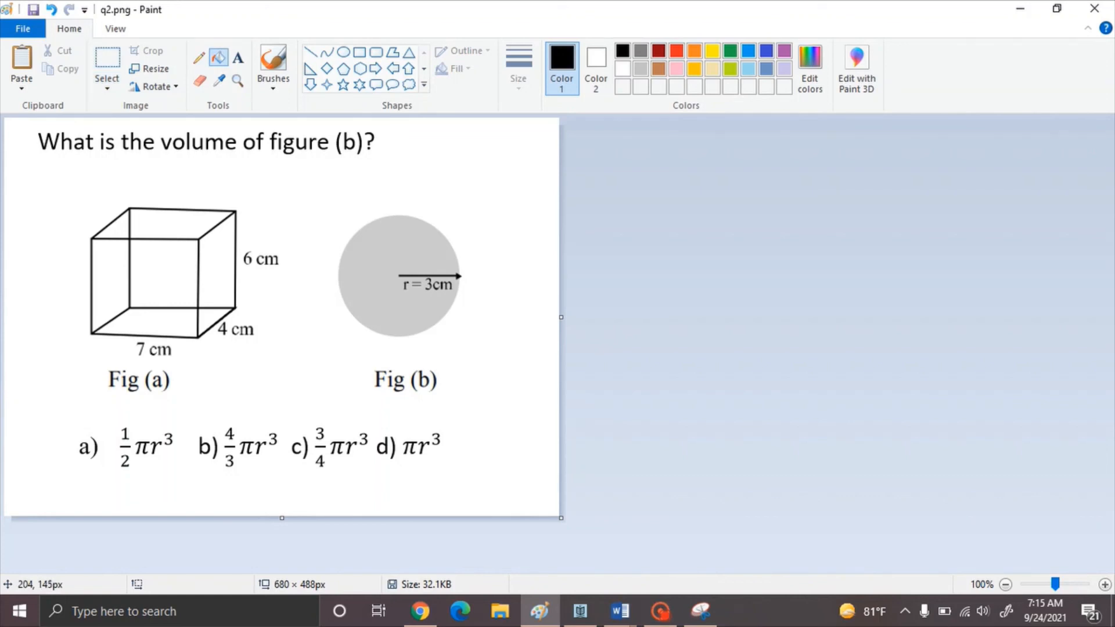
left_click(171, 231)
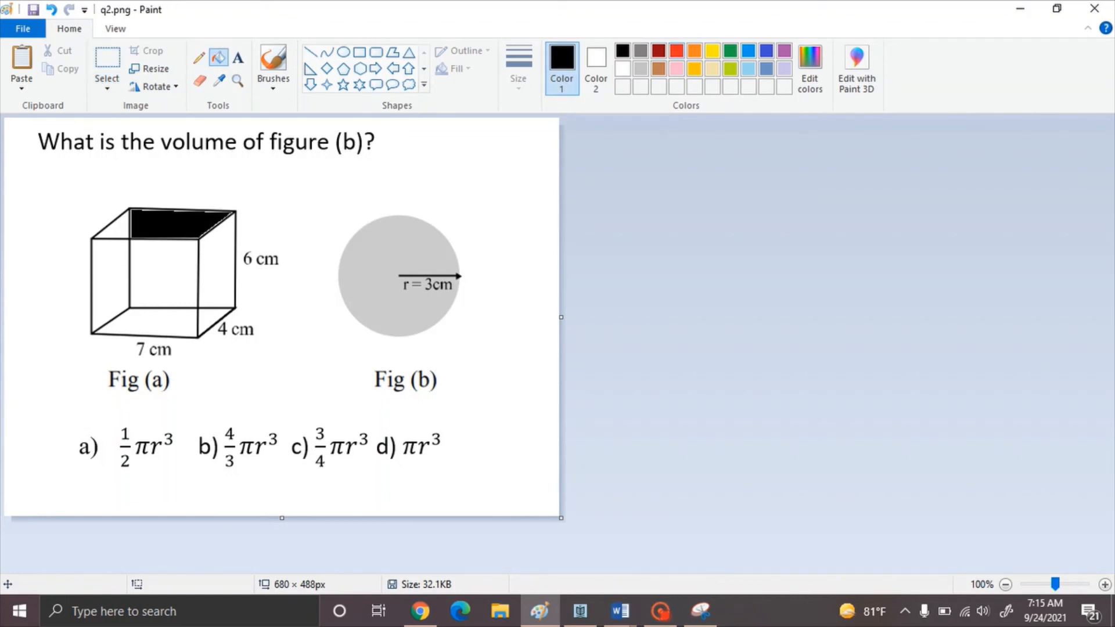
left_click(676, 50)
left_click(221, 276)
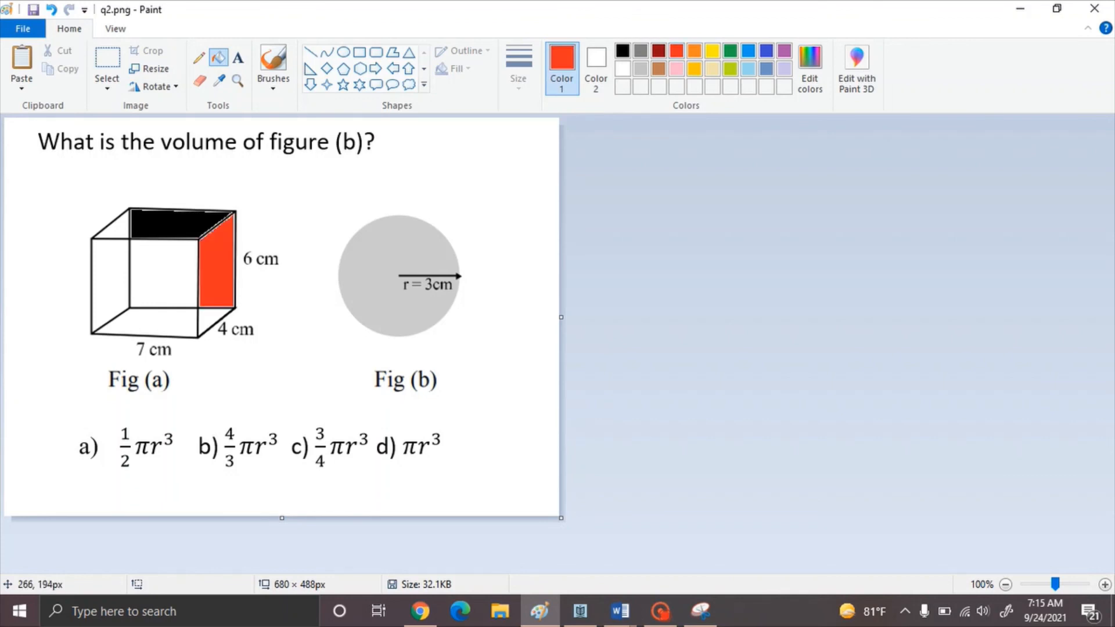
left_click(126, 275)
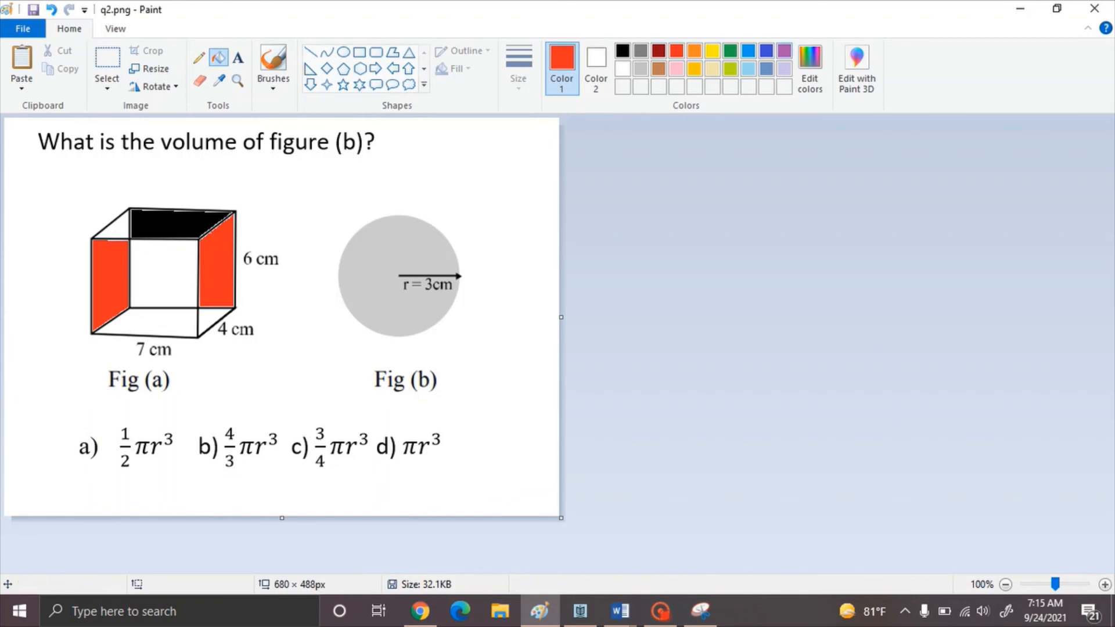
Fill part of the cube's bottom face and the circle of Fig (b) with blue
left_click(749, 51)
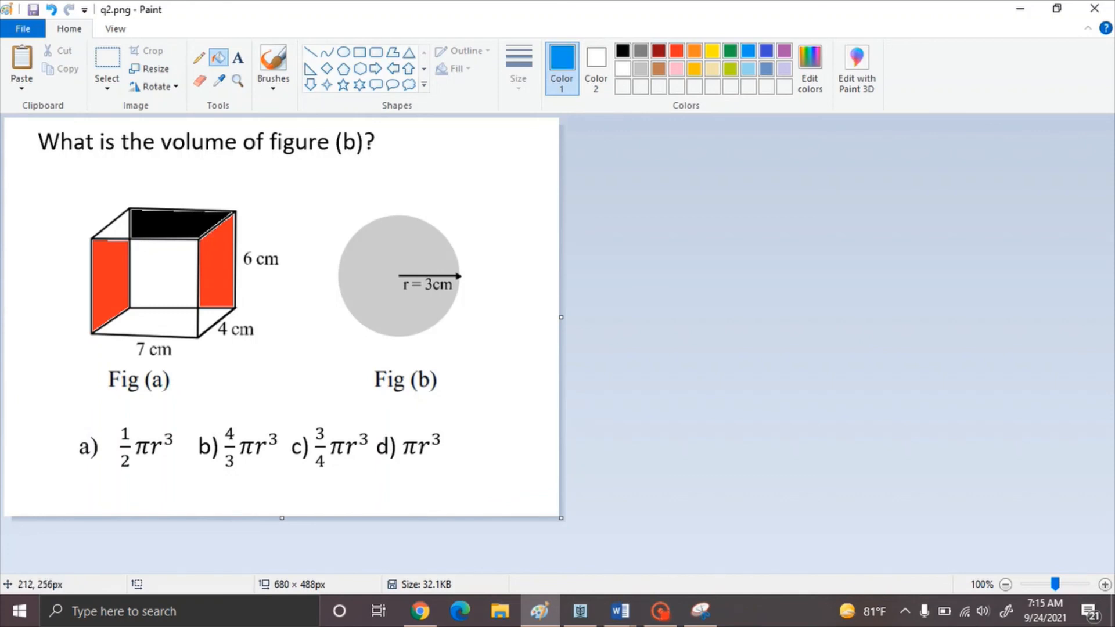
left_click(178, 327)
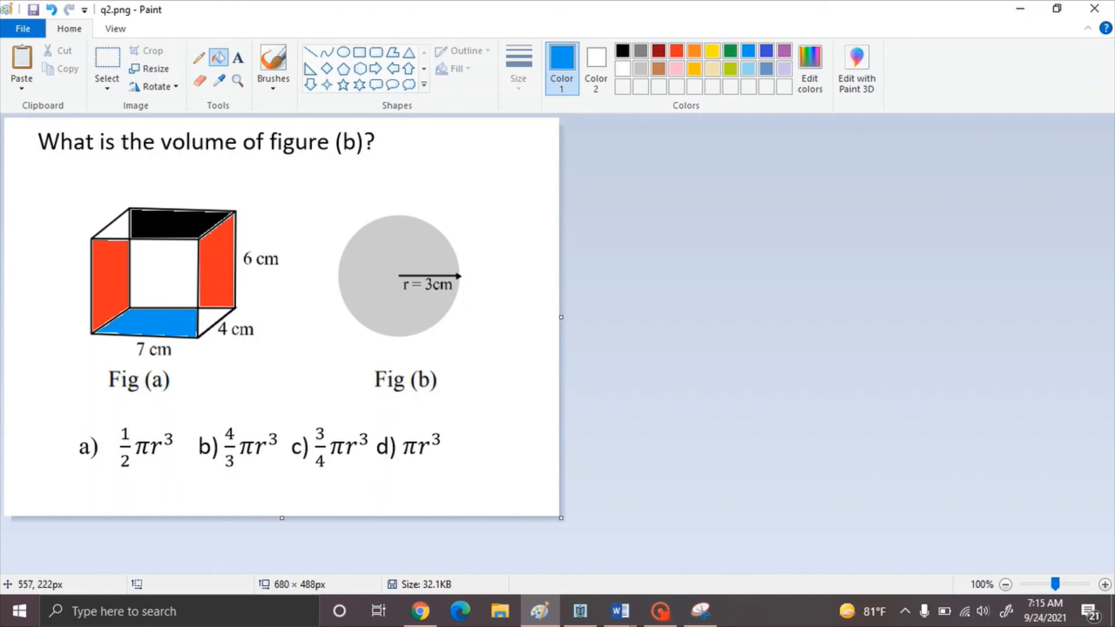
left_click(376, 244)
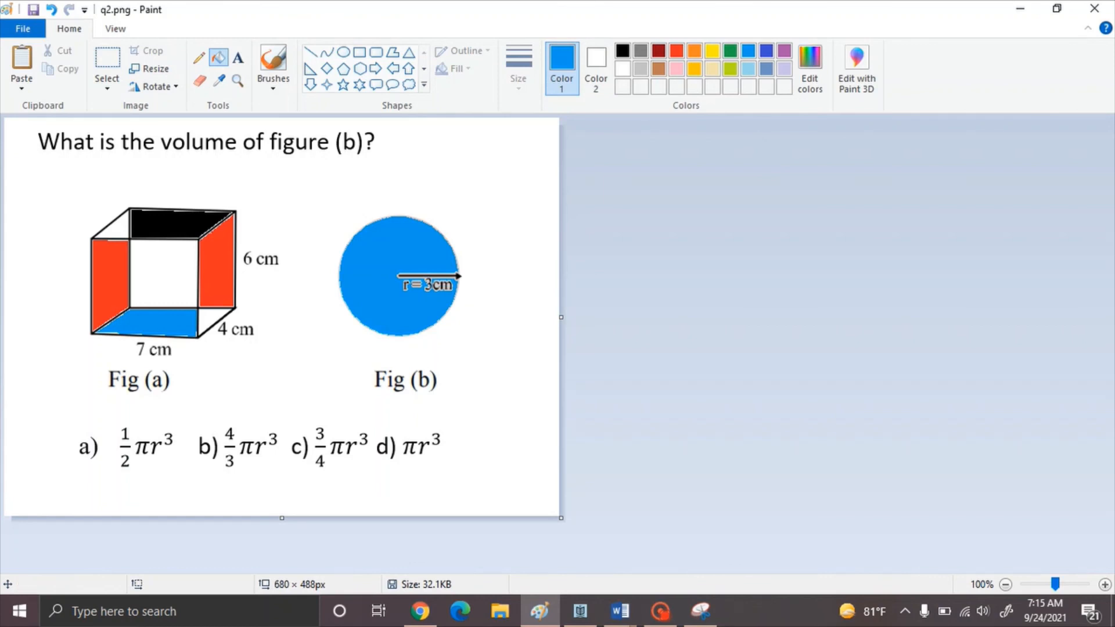
Switch to Q for Google form.docx in Word and snip question 6 on the domain of F(x) with its four options using Snipping Tool
mouse_move(620, 610)
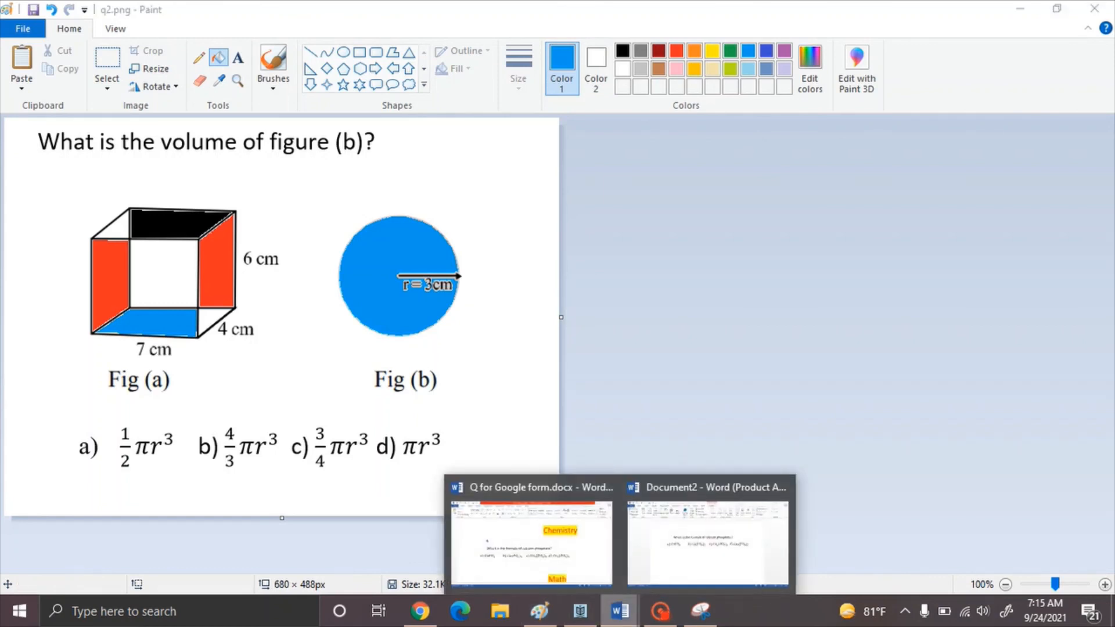
left_click(530, 537)
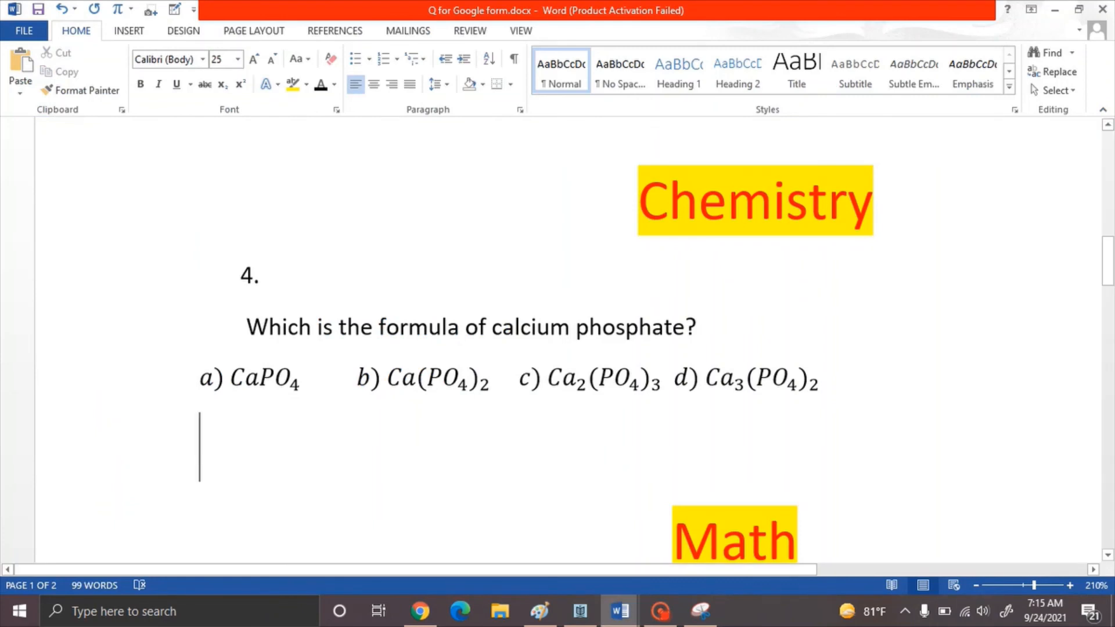
scroll(568, 345, "down", 10)
scroll(568, 345, "up", 3)
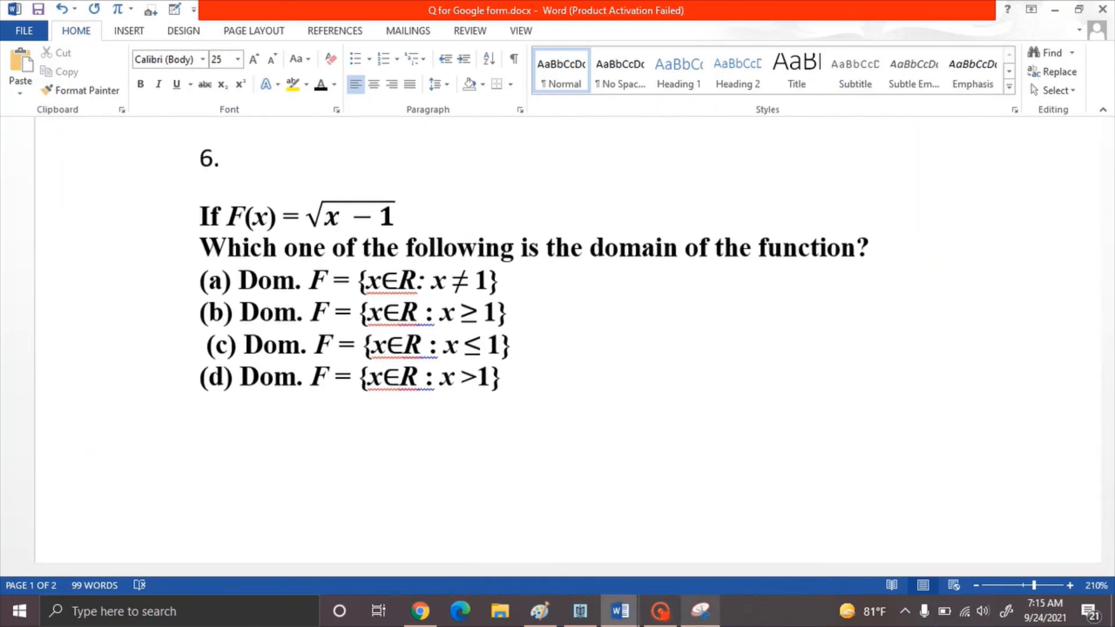
left_click(701, 611)
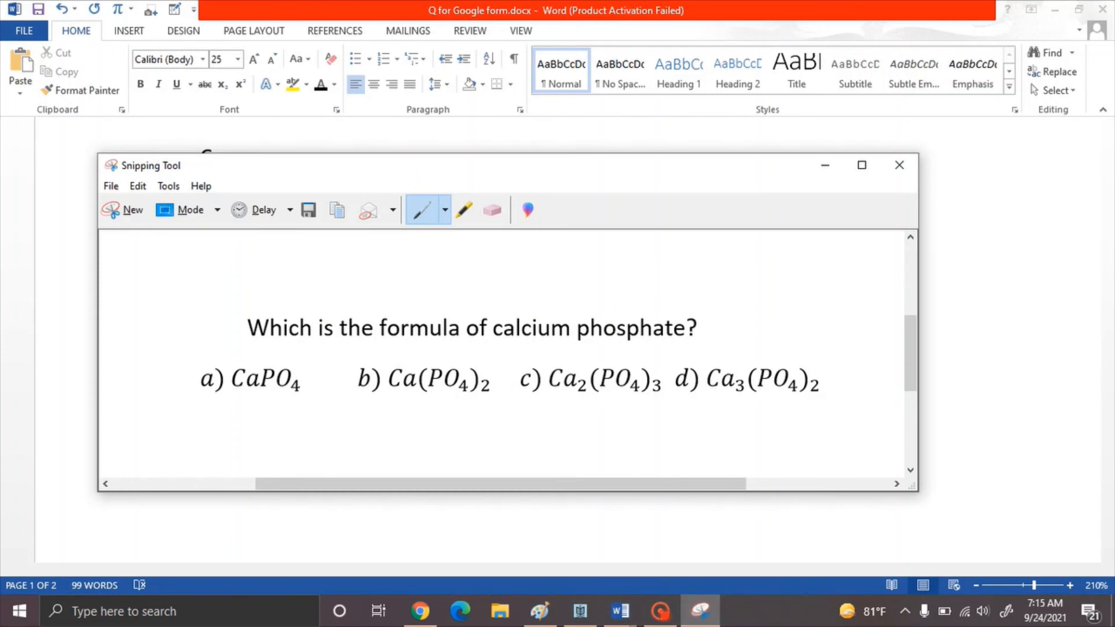
left_click(123, 210)
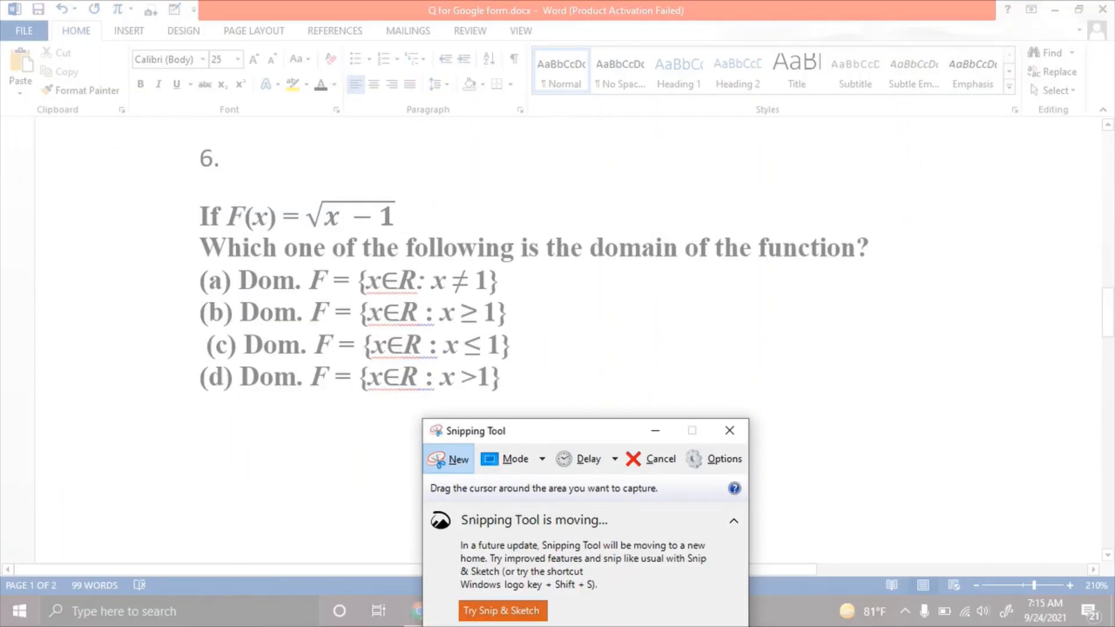
left_click_drag(180, 181, 876, 399)
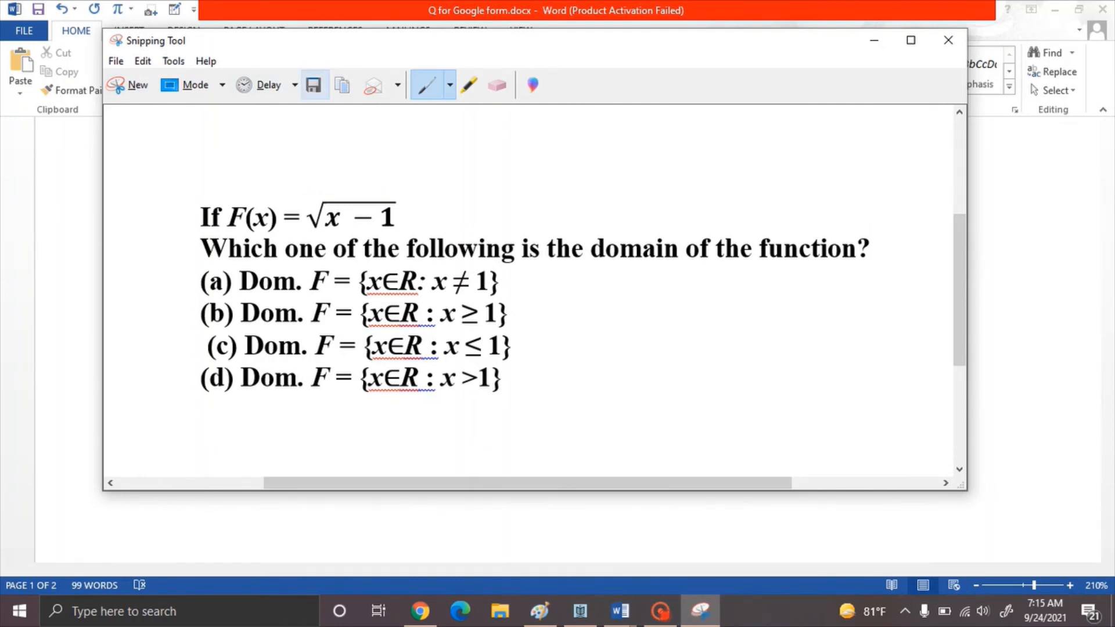
Save the snip to the Desktop as a PNG file named q44
left_click(314, 85)
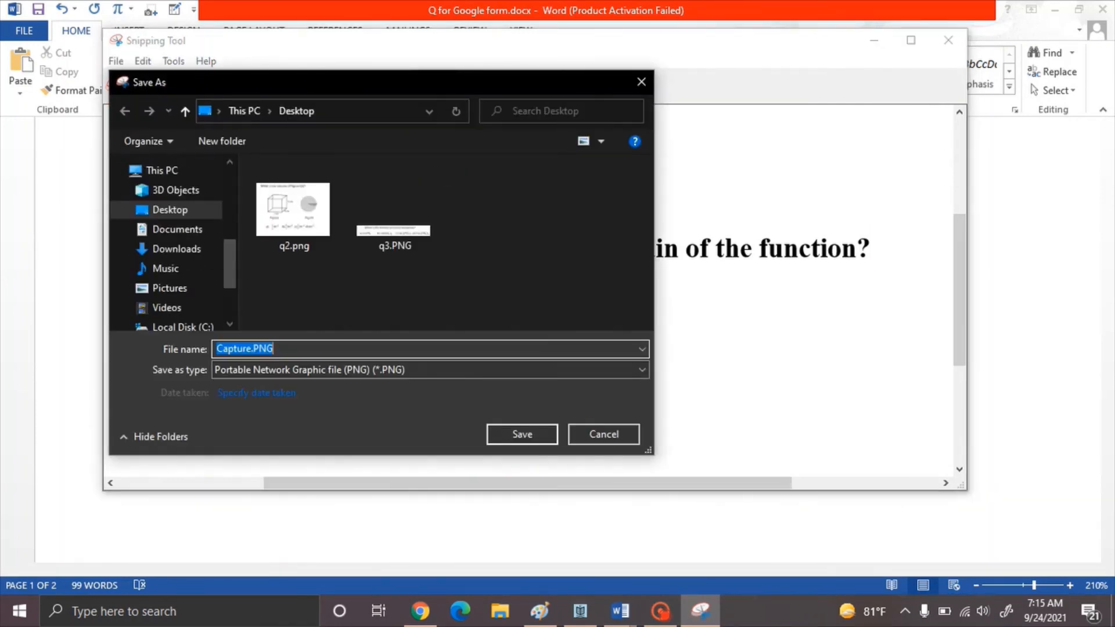
type("q")
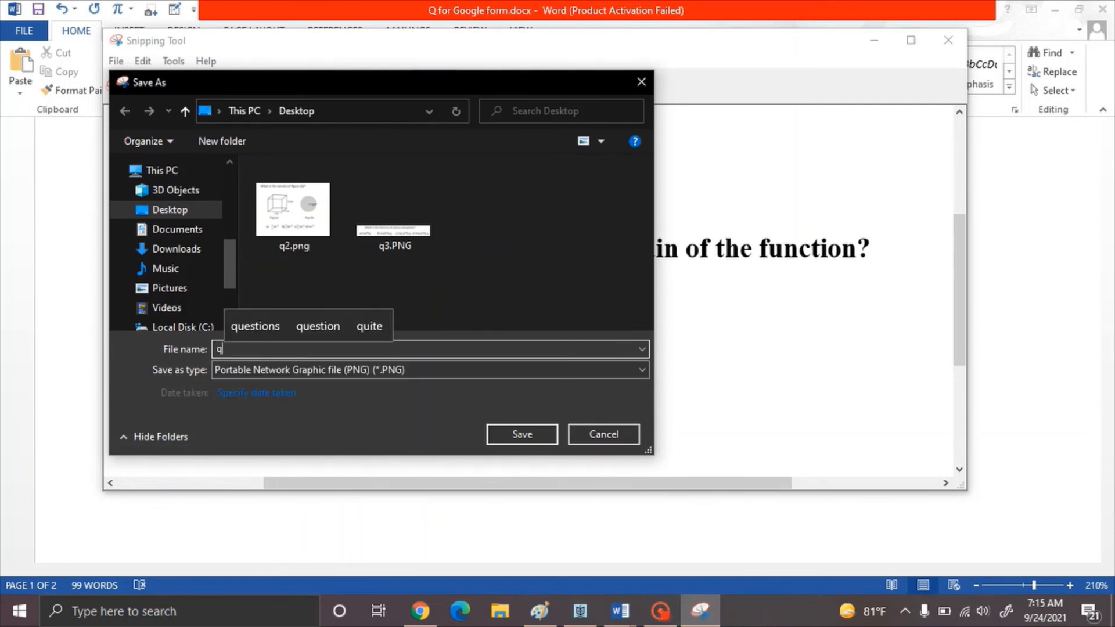
type("44")
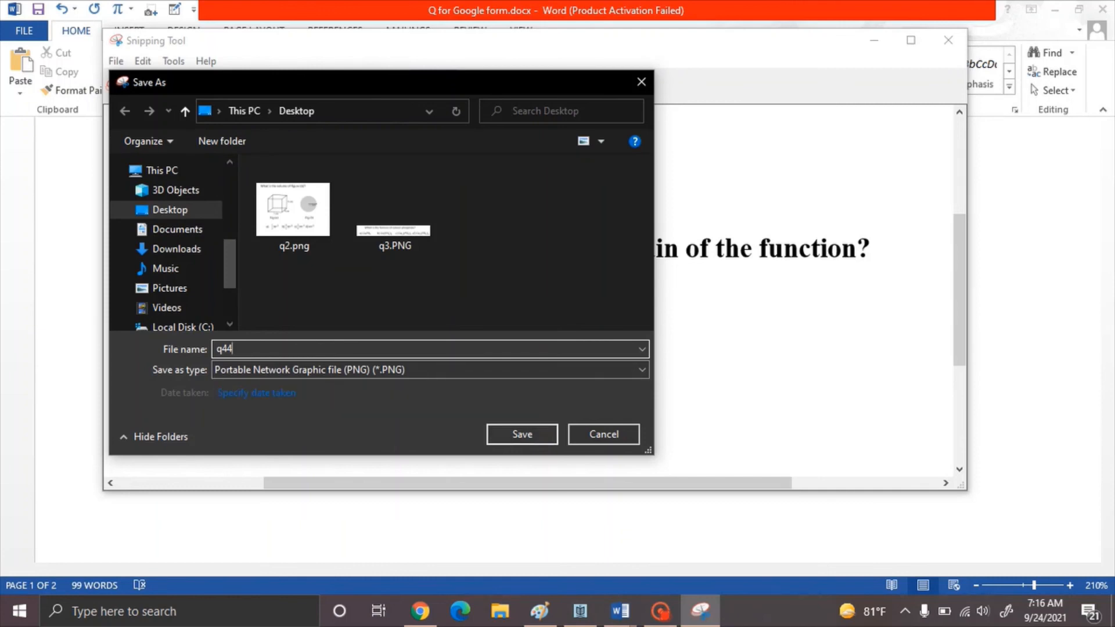
key("Return")
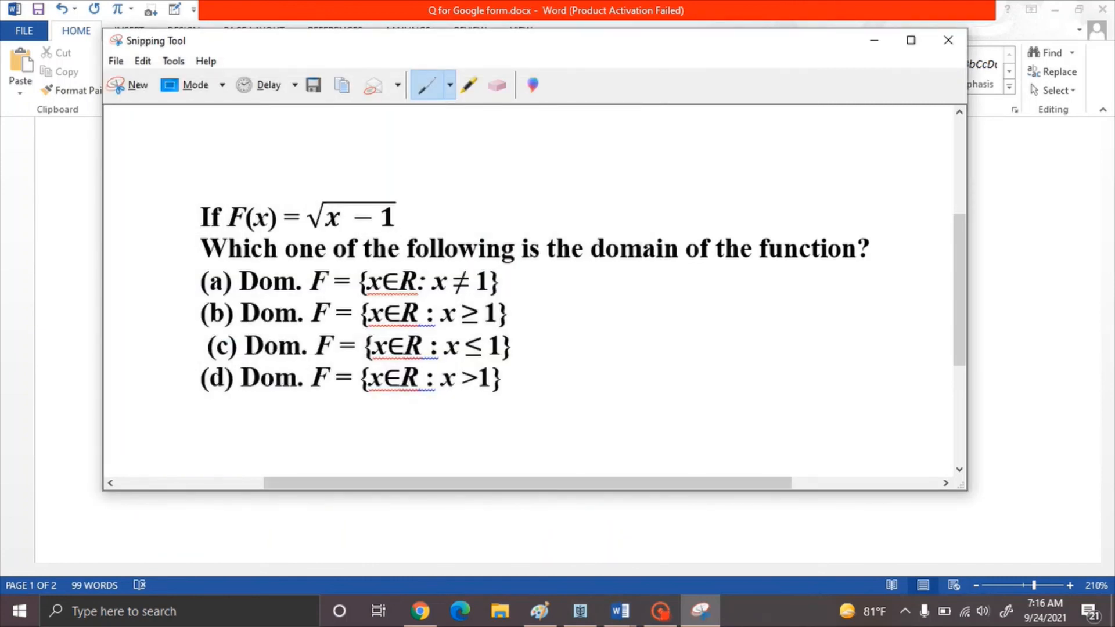
Switch to the Google Forms quiz and upload q44.PNG from the Desktop as the image of the empty question below the calcium phosphate one
left_click(420, 611)
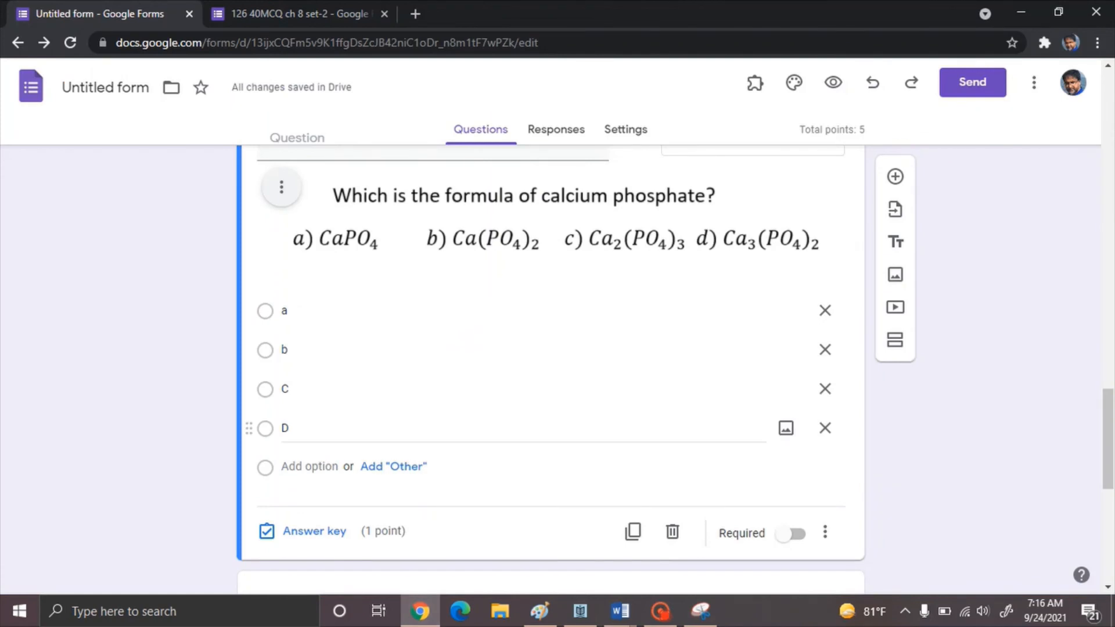
scroll(468, 341, "down", 6)
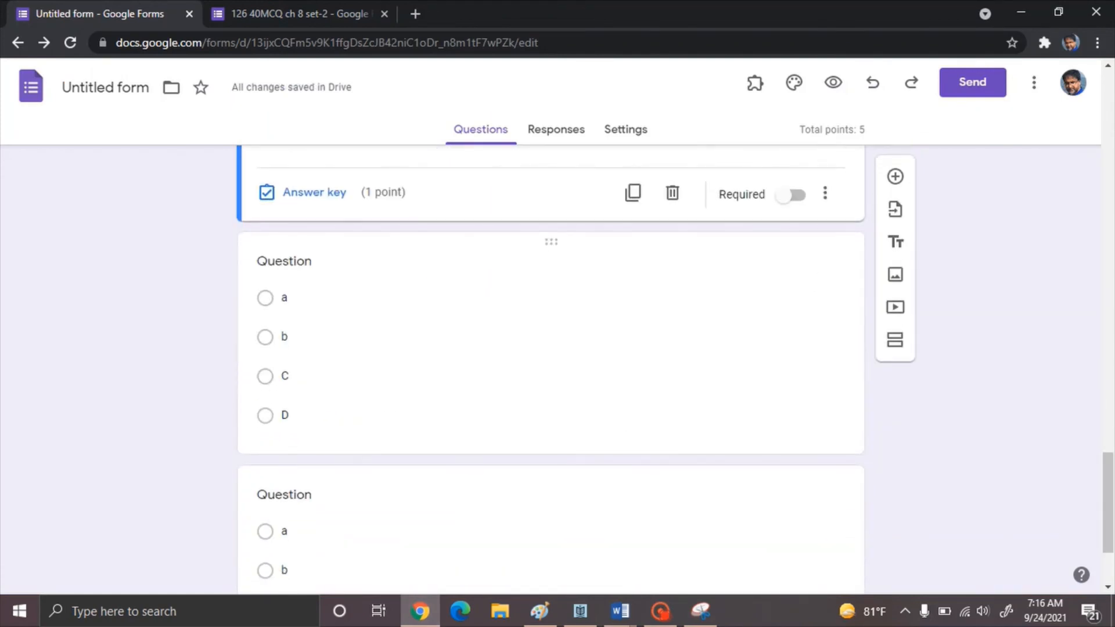
left_click(489, 284)
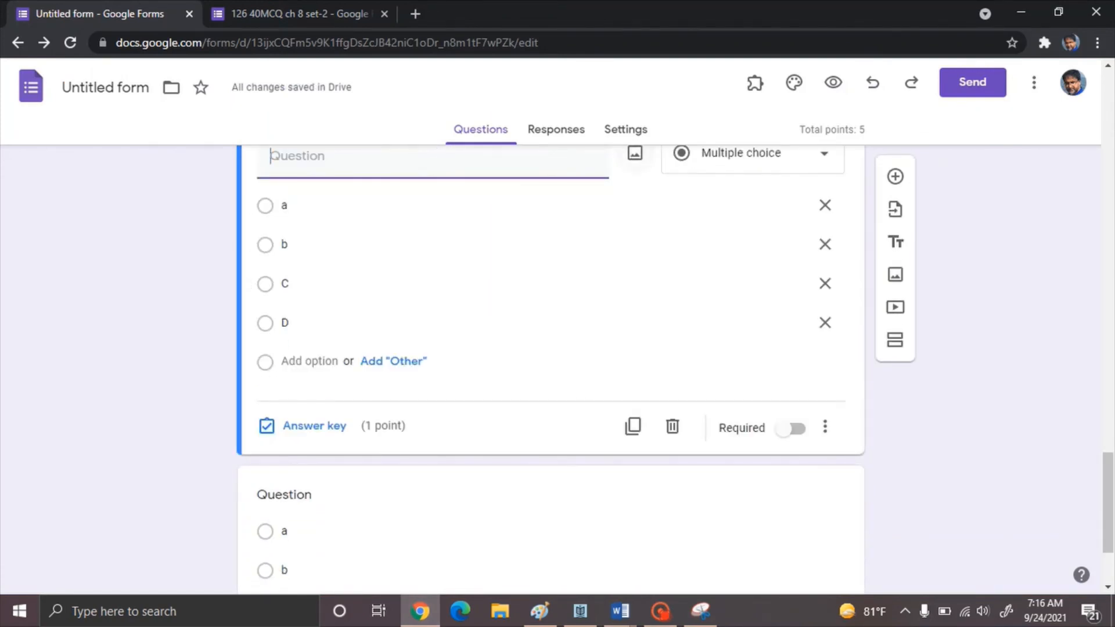
left_click(634, 152)
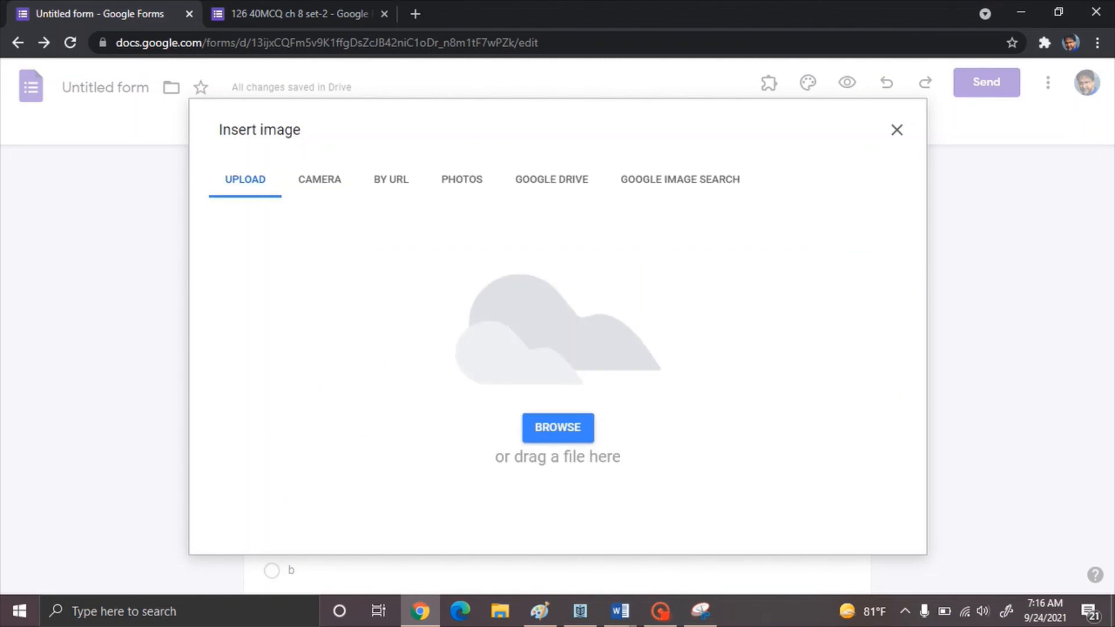
left_click(557, 427)
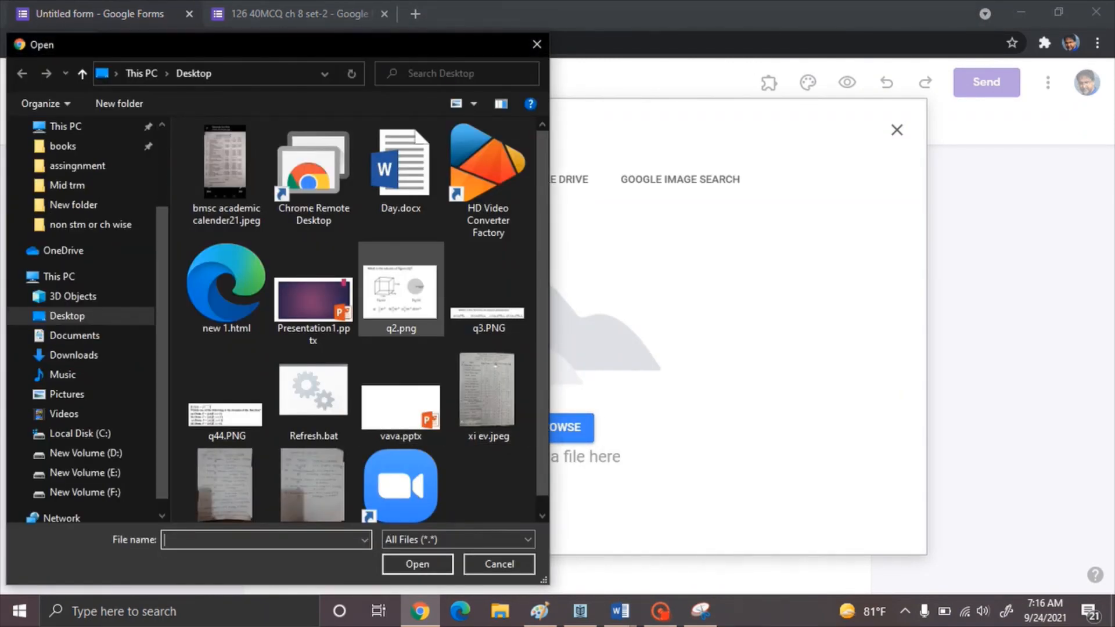
double_click(226, 401)
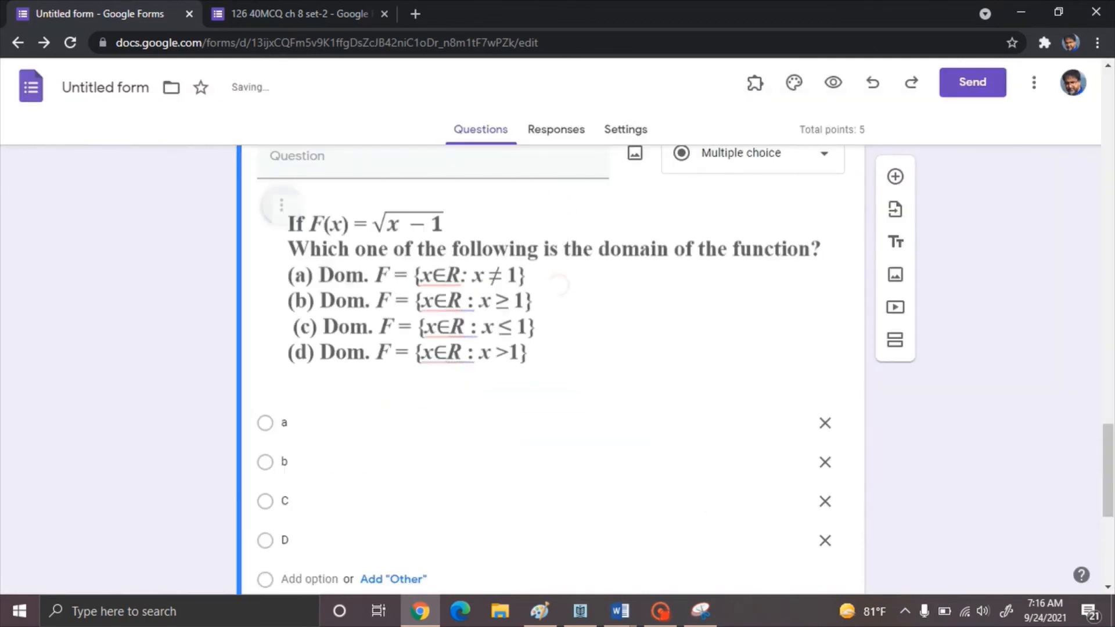
Mark option b as the correct answer in the answer key of the function domain question
scroll(551, 370, "down", 2)
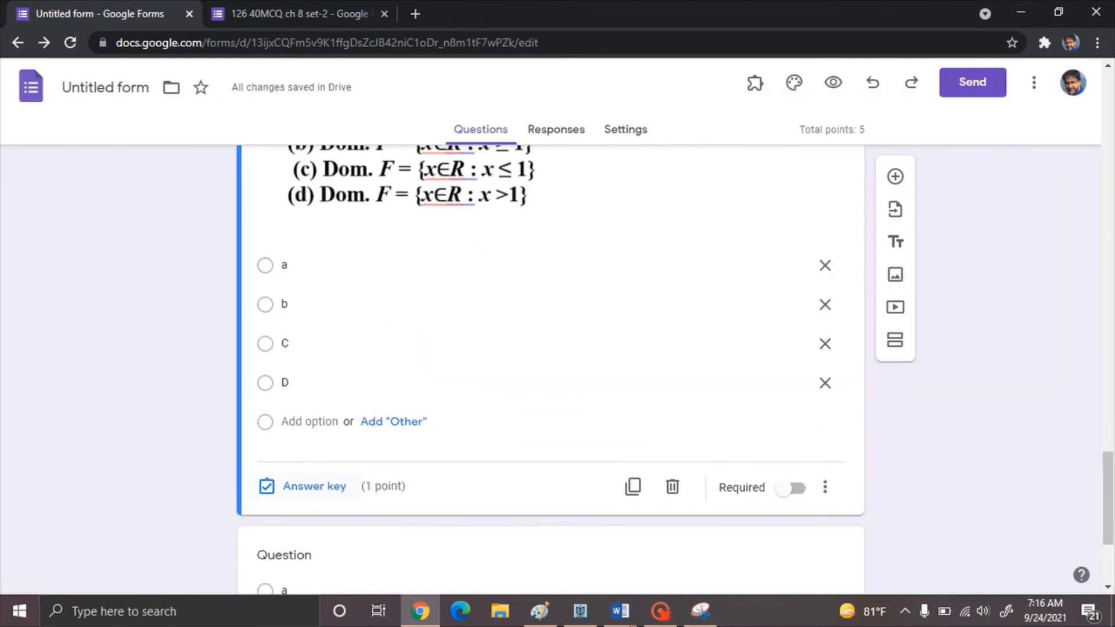
left_click(314, 486)
scroll(550, 370, "down", 3)
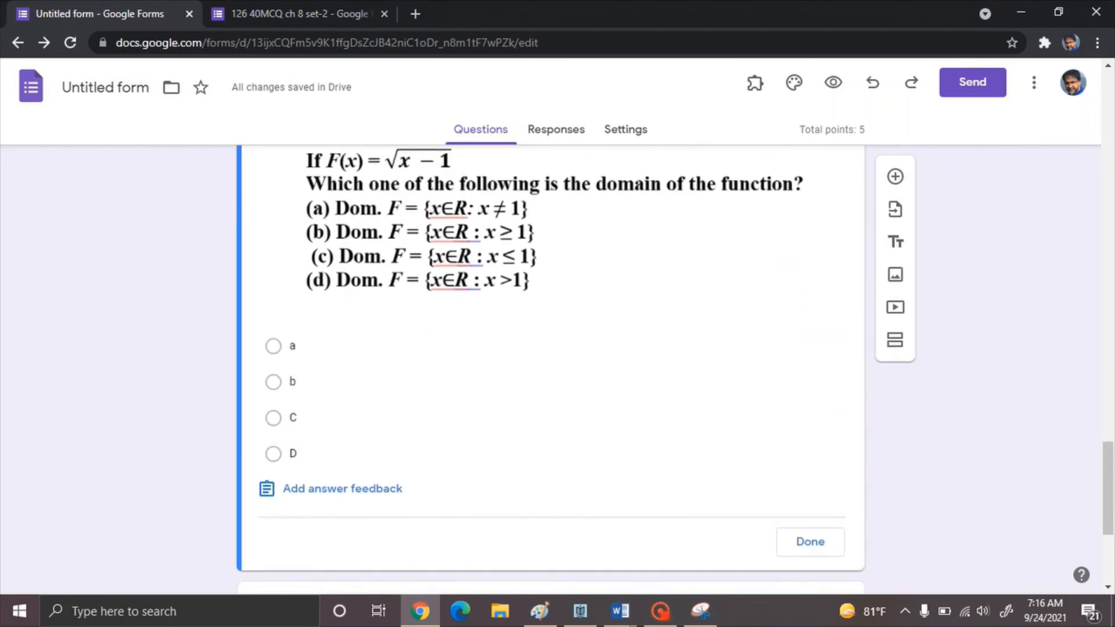
left_click(274, 382)
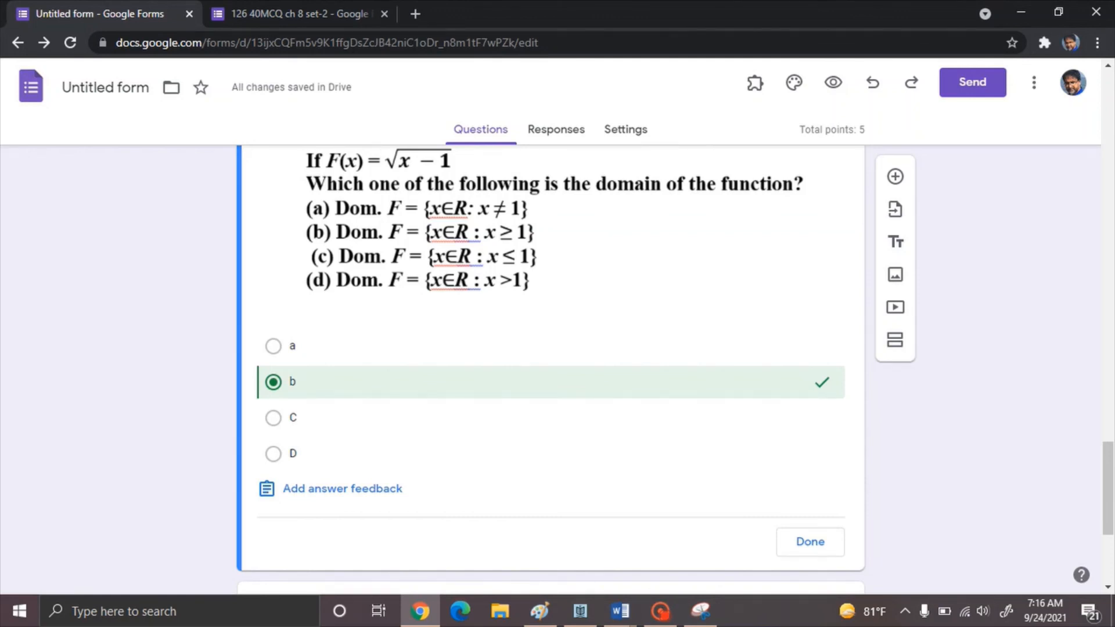
Review the quiz from the last empty question up through the image questions to the student detail fields and form header
scroll(550, 349, "down", 4)
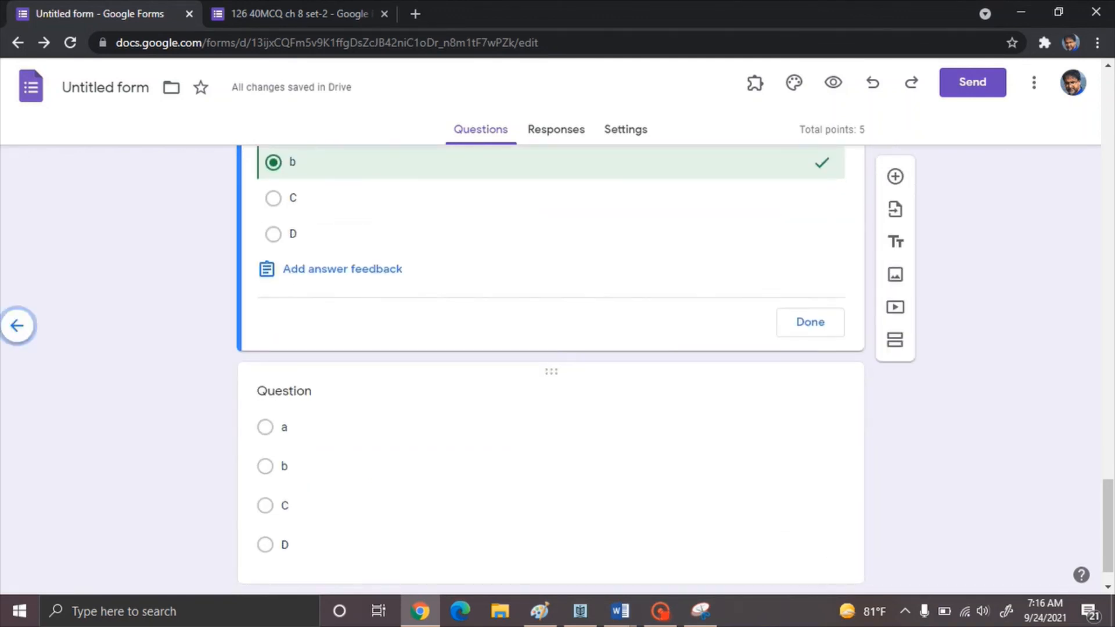
scroll(550, 348, "down", 1)
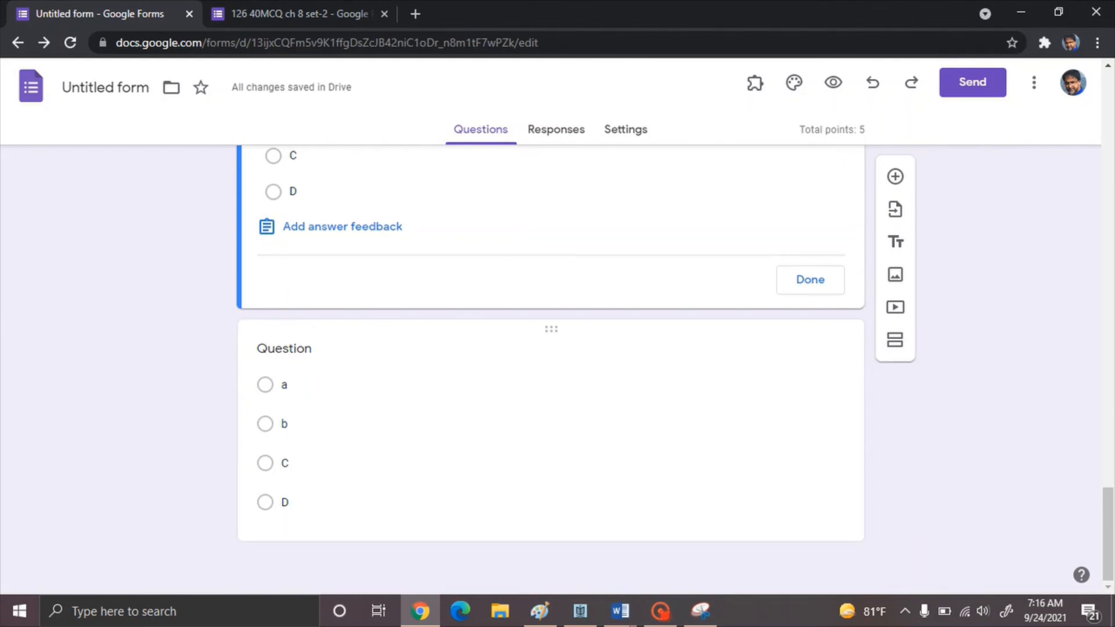
left_click(285, 463)
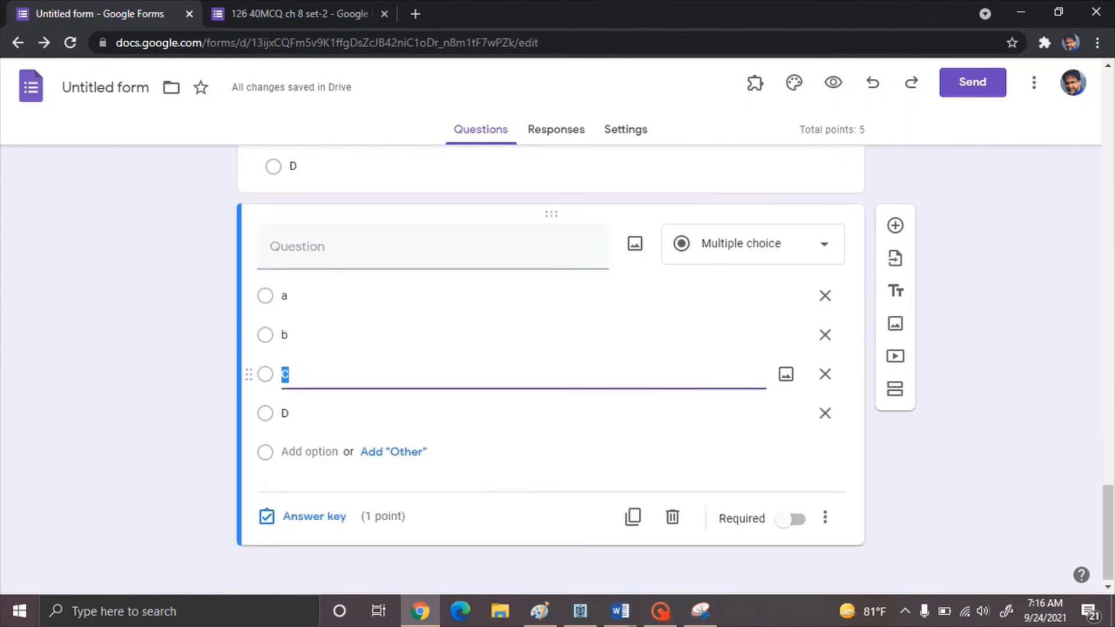
scroll(672, 516, "up", 10)
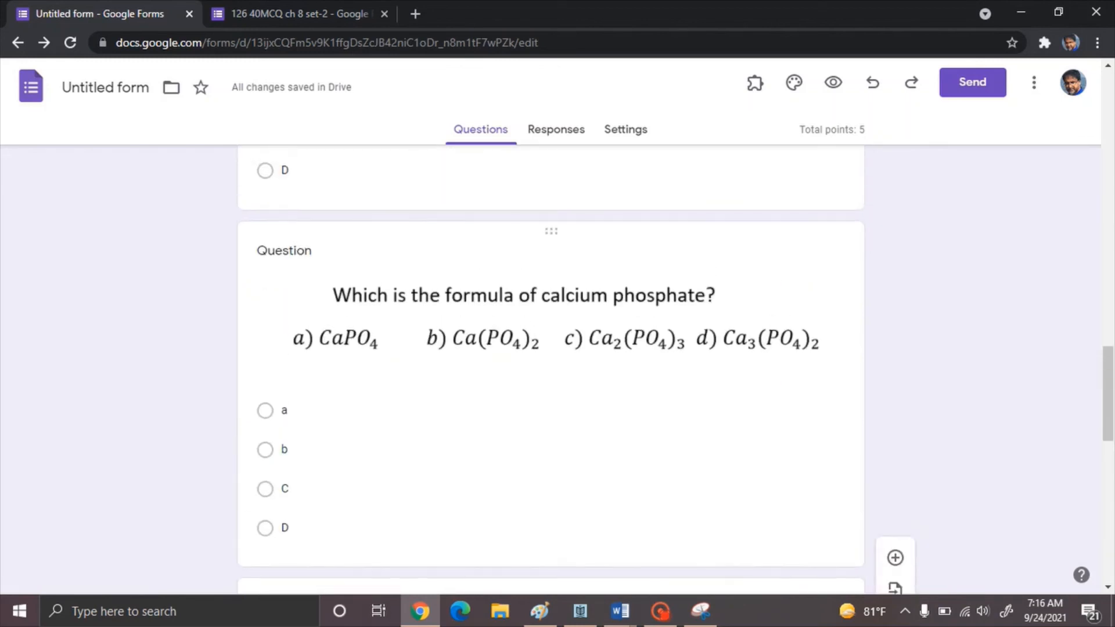
scroll(551, 369, "down", 10)
scroll(551, 369, "up", 1)
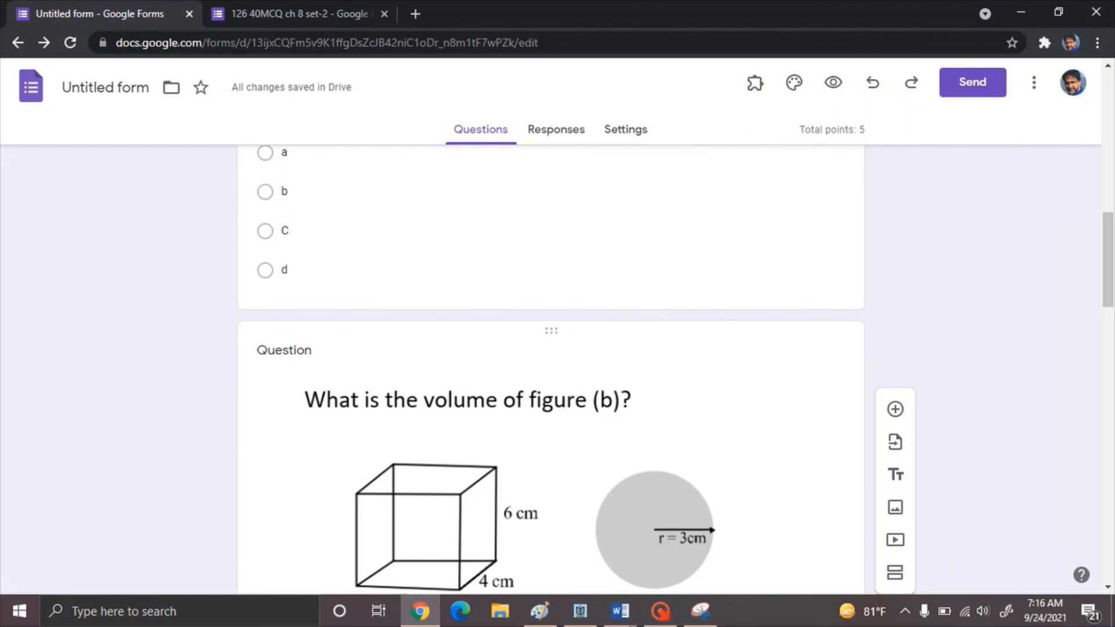
scroll(551, 369, "up", 10)
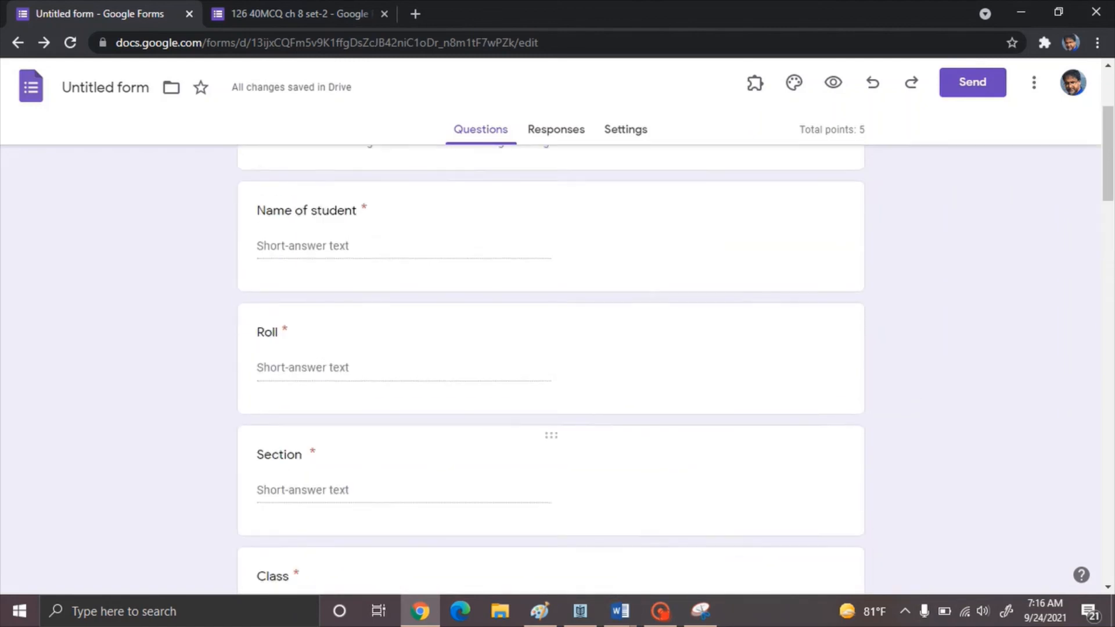
scroll(551, 369, "up", 3)
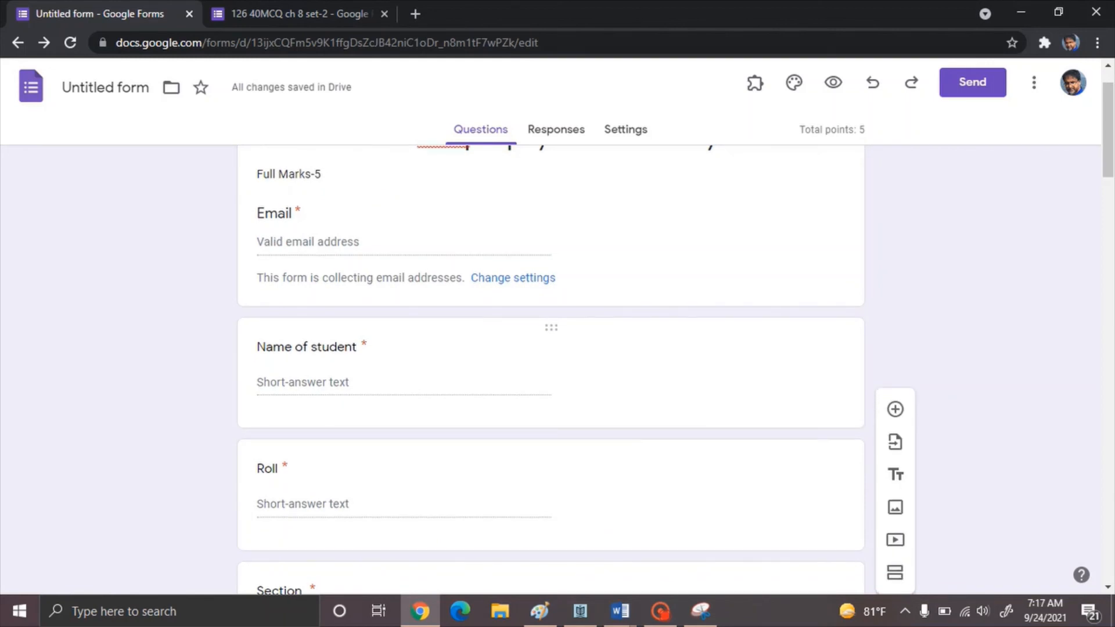